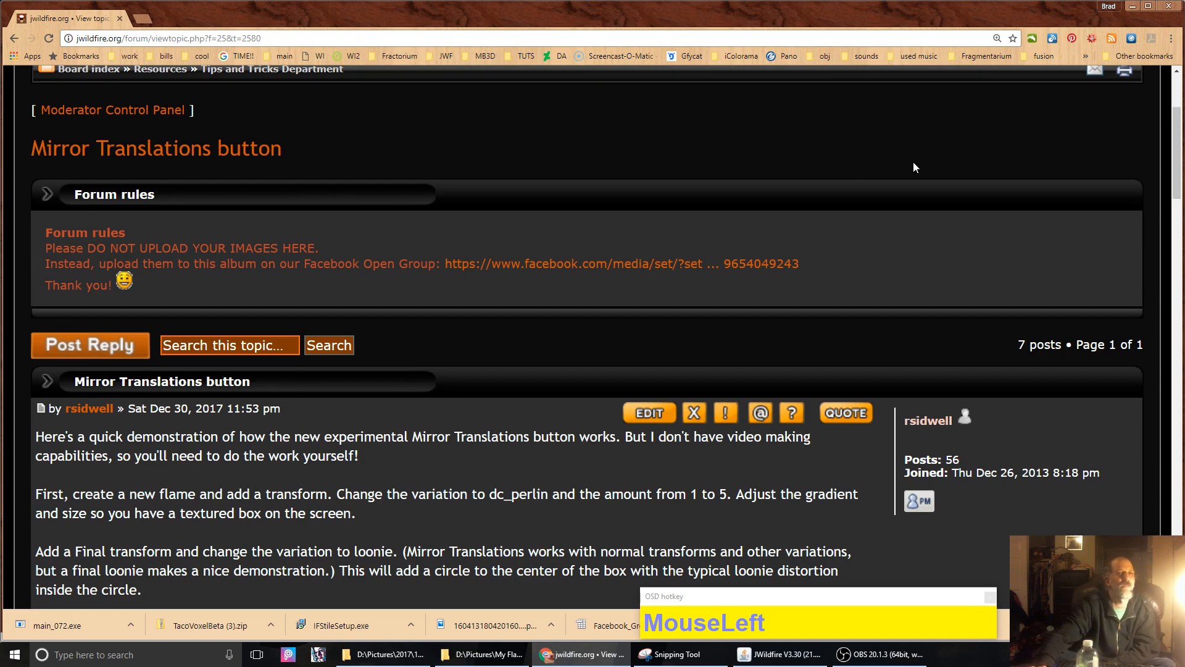
# Step: Switch to JWildfire and open Help > List of changes at the V3.30 Mirror Translation entry
pyautogui.scroll(-2, 484, 241)
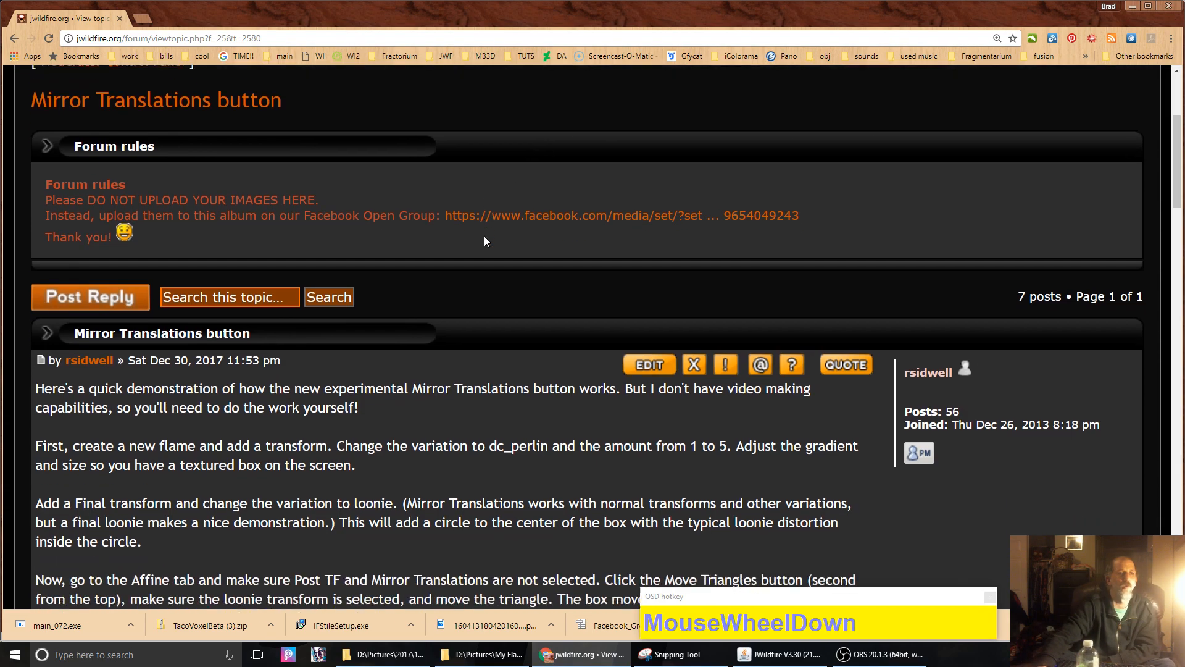
pyautogui.scroll(-6, 484, 242)
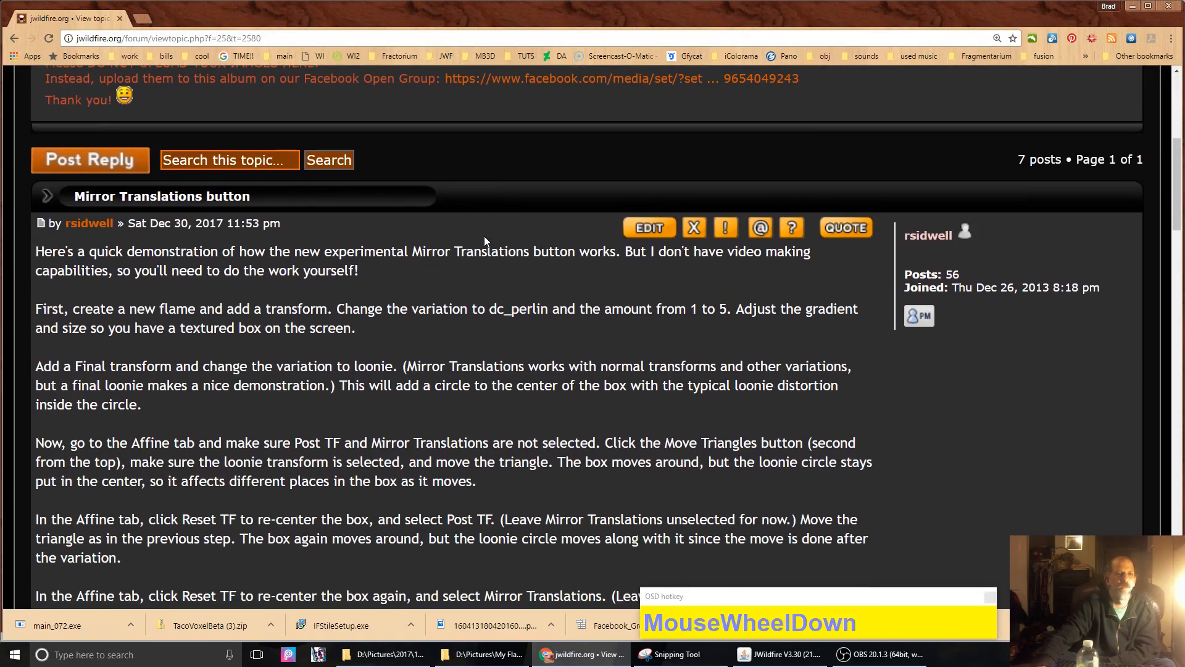
pyautogui.scroll(7, 484, 241)
pyautogui.scroll(-1, 484, 241)
pyautogui.scroll(-3, 484, 235)
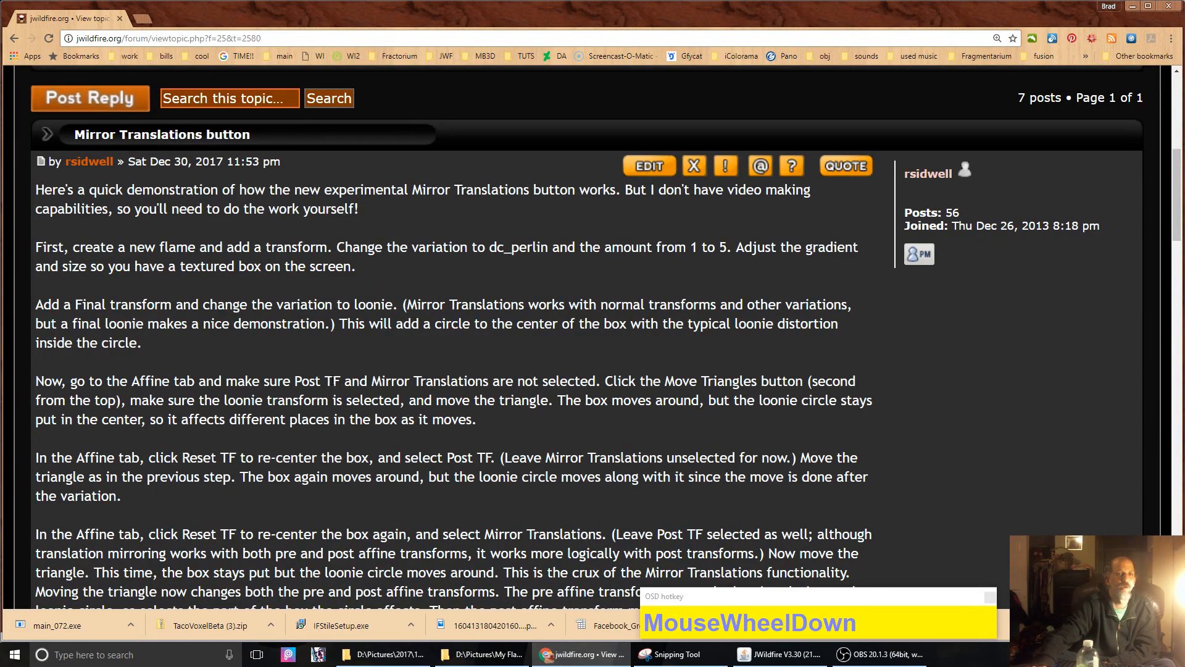
pyautogui.scroll(-2, 228, 489)
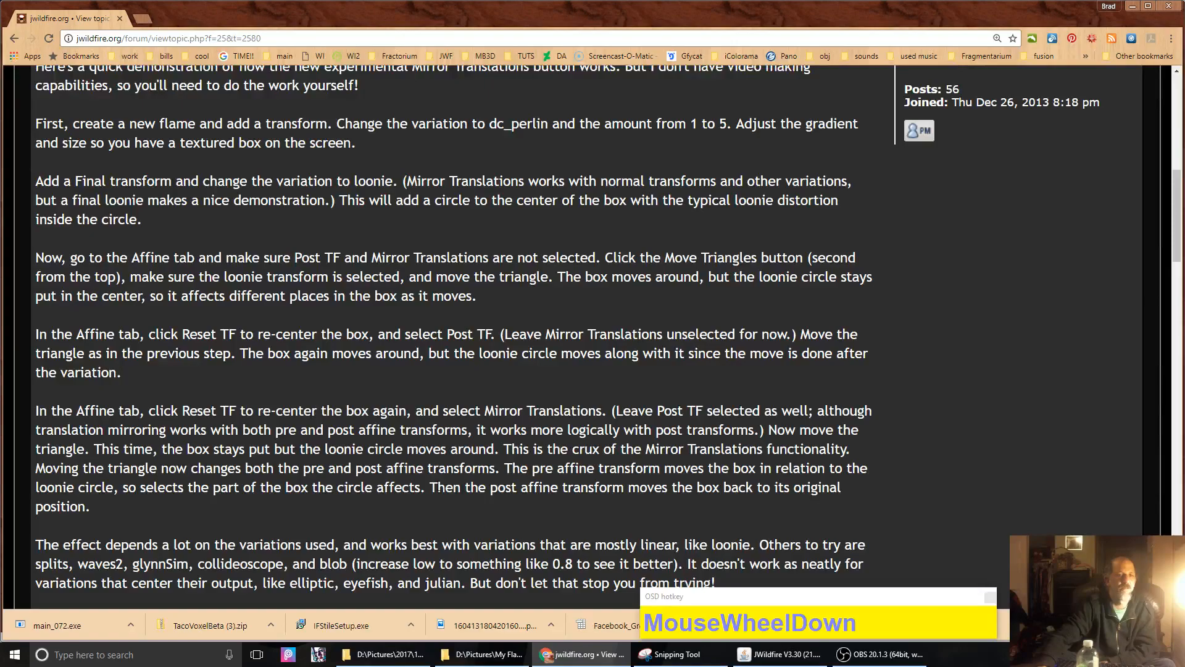
pyautogui.click(796, 653)
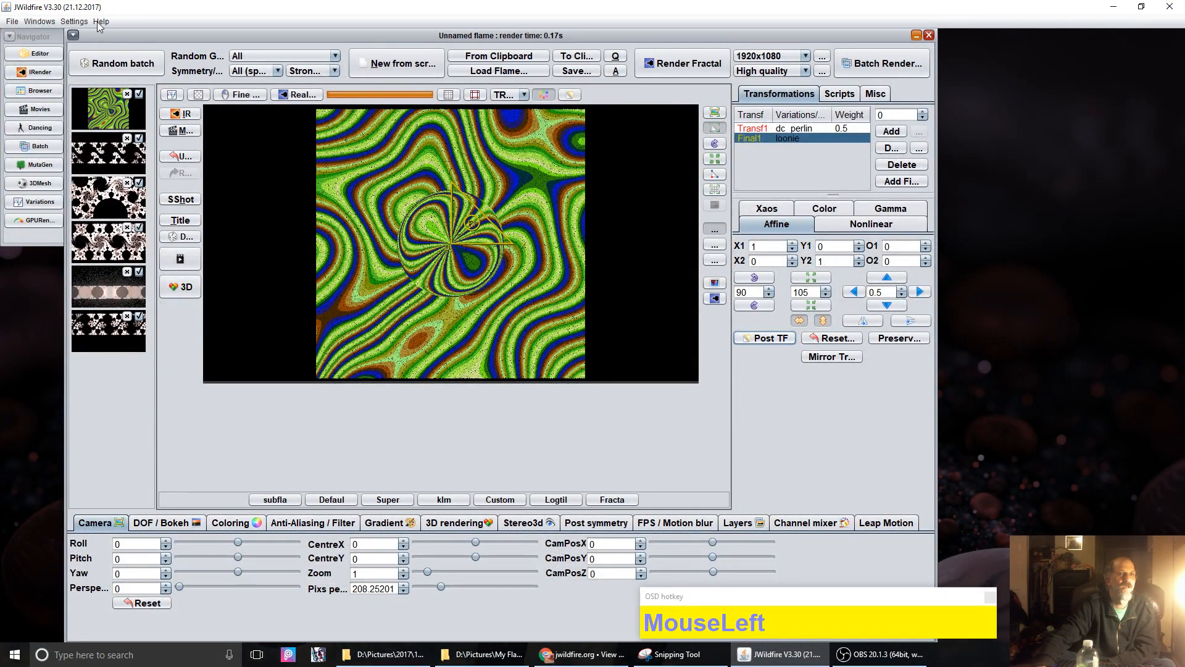
pyautogui.click(101, 22)
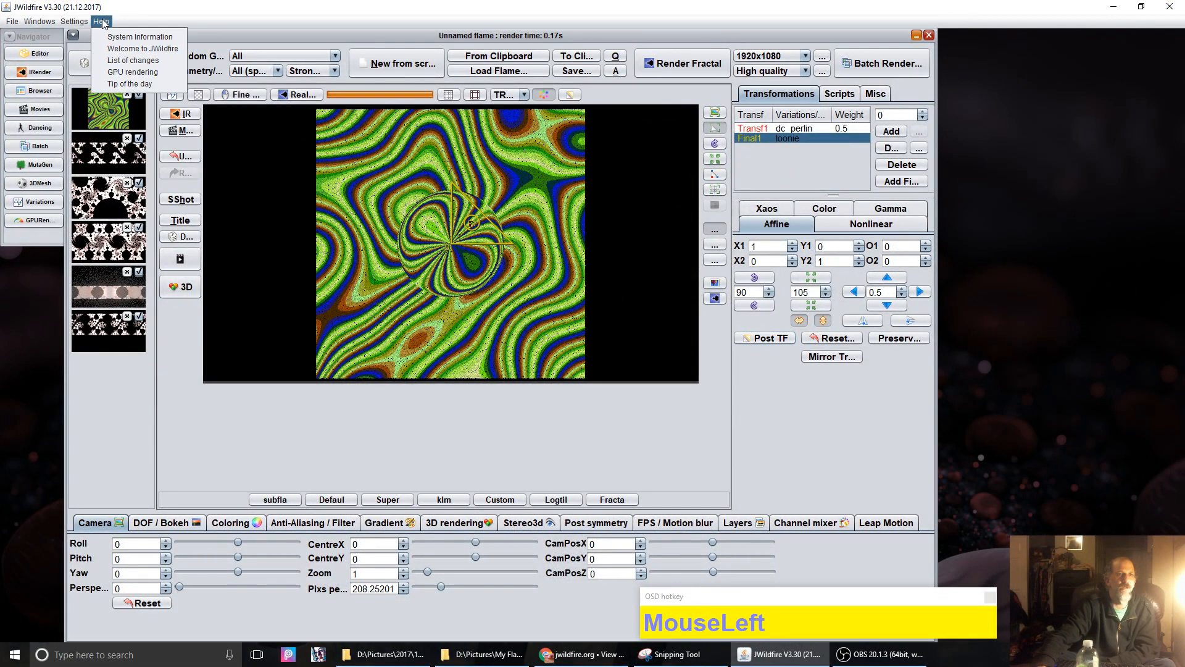
pyautogui.click(147, 63)
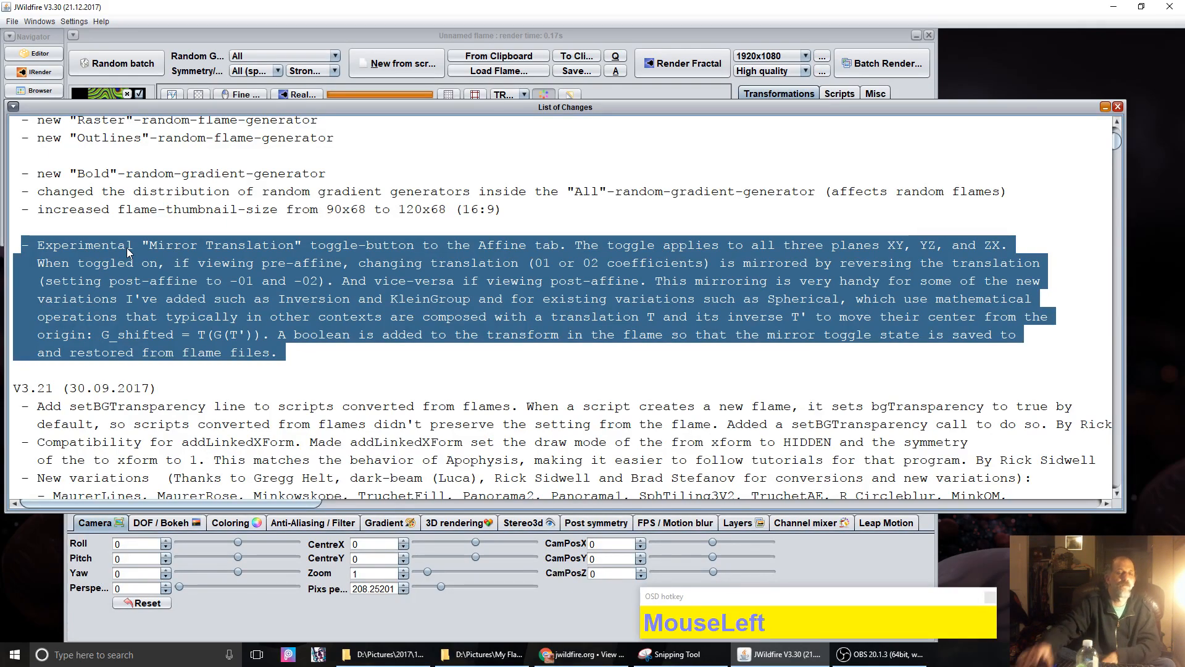
# Step: Highlight the sentences explaining mirrored translation, then close the List of Changes window
pyautogui.click(318, 243)
pyautogui.moveTo(310, 246); pyautogui.dragTo(328, 289)
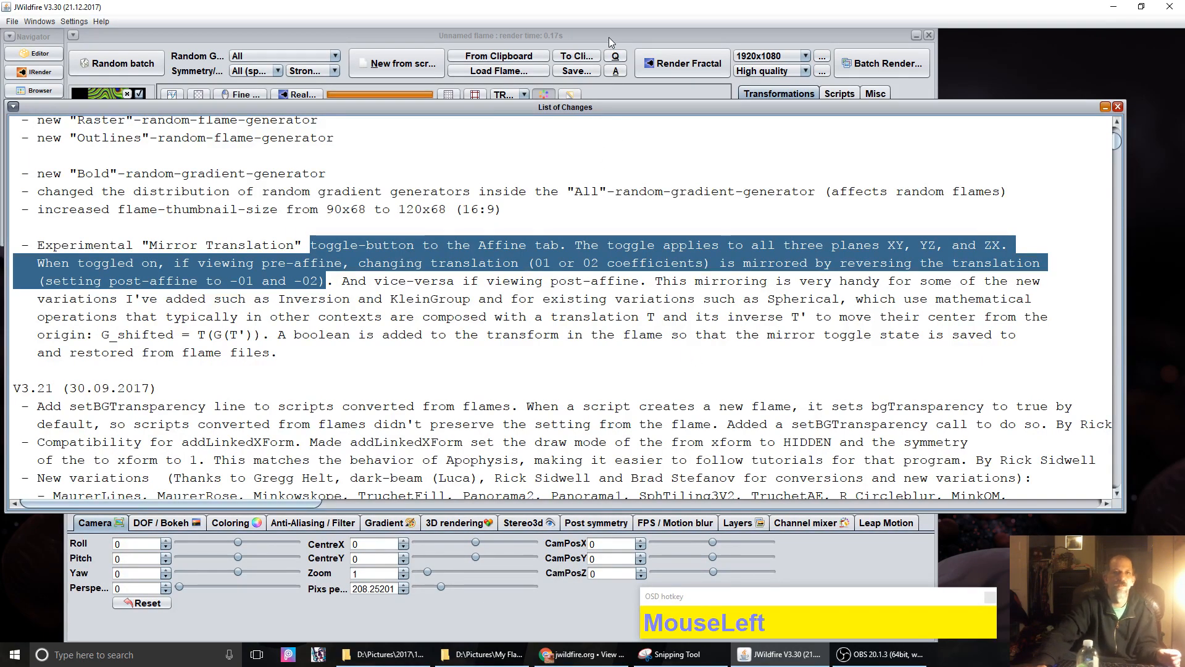
pyautogui.click(1120, 109)
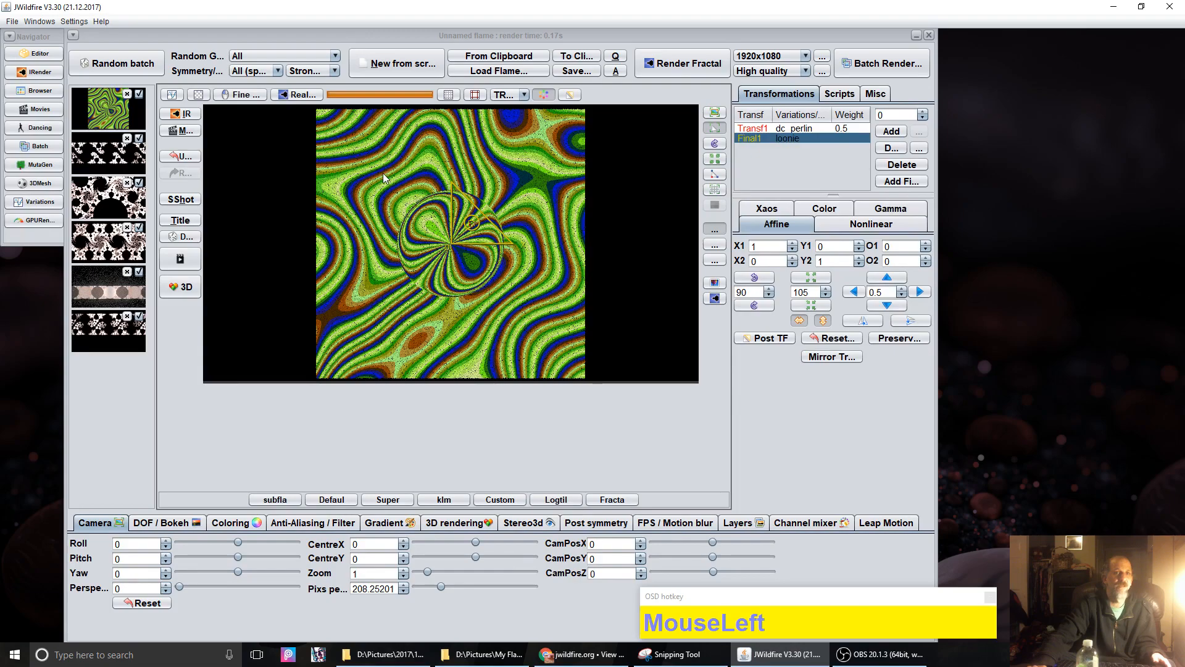
pyautogui.click(829, 139)
pyautogui.click(823, 137)
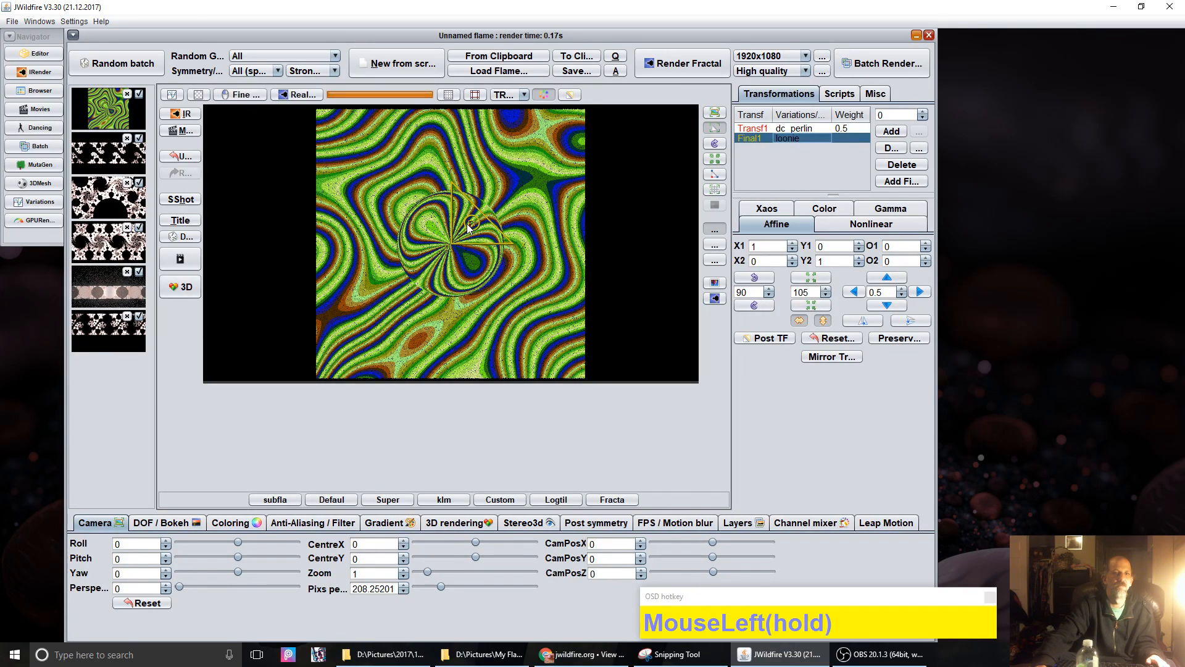
pyautogui.moveTo(468, 230); pyautogui.dragTo(741, 296)
pyautogui.click(816, 338)
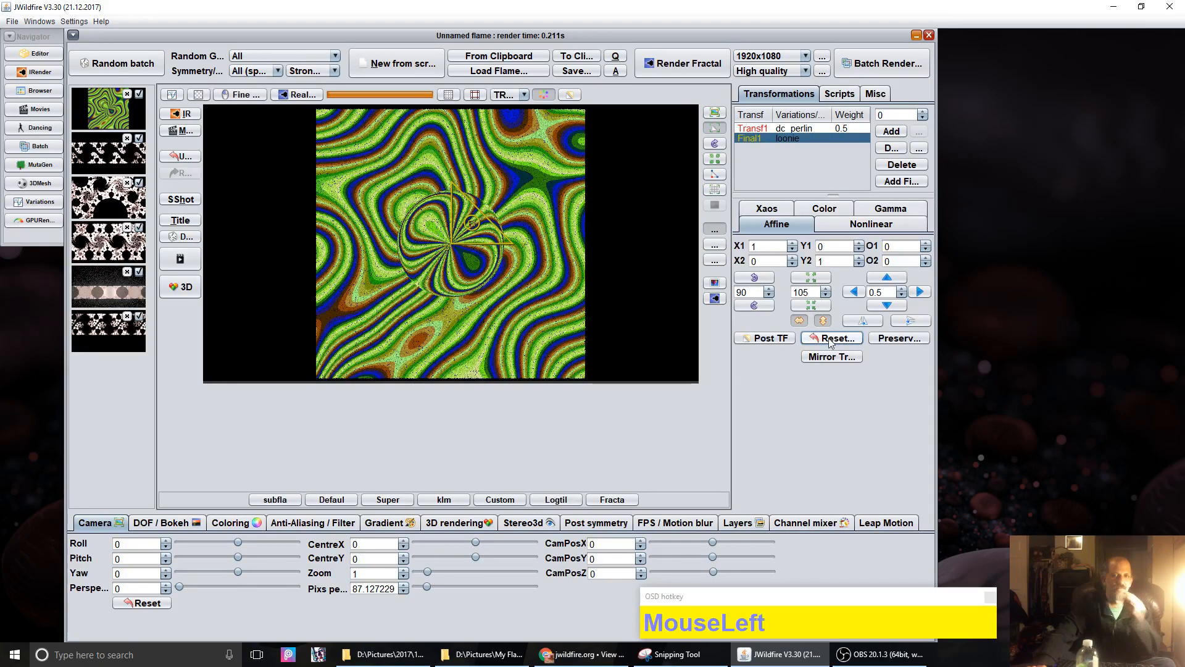
# Step: Enable Post TF on the loonie final transform, try dragging PF1, then reset its offsets to 0, 0
pyautogui.click(770, 339)
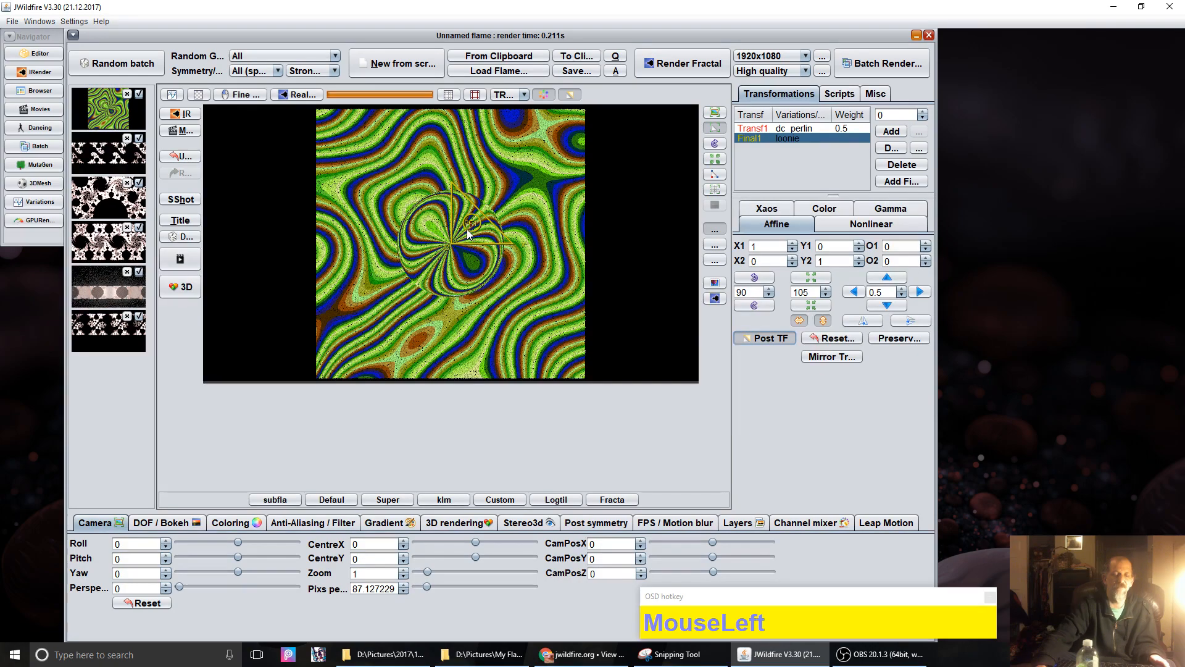
pyautogui.moveTo(468, 229); pyautogui.dragTo(286, 180)
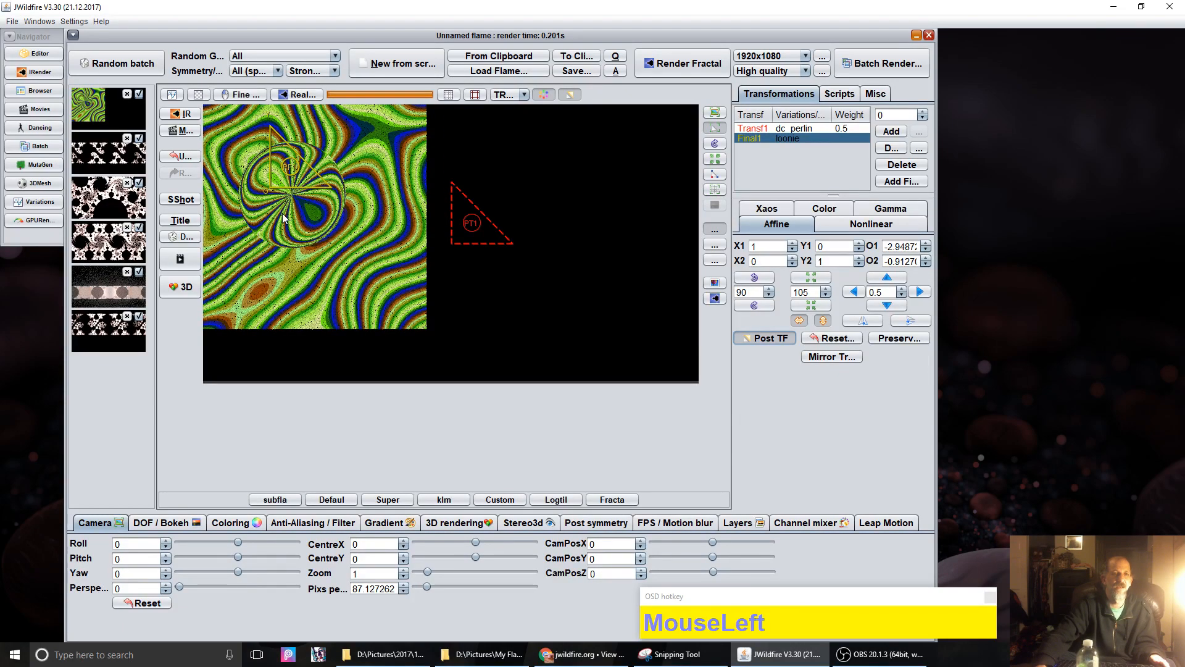
pyautogui.moveTo(297, 171); pyautogui.dragTo(494, 204)
pyautogui.moveTo(483, 212); pyautogui.dragTo(480, 242)
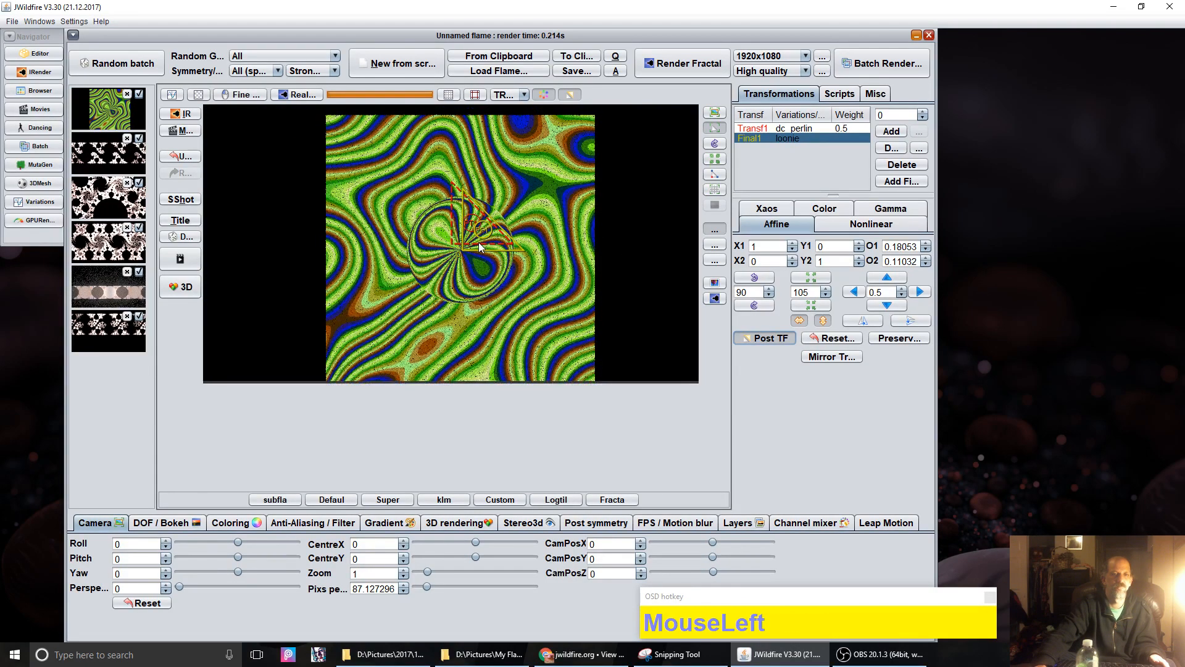
pyautogui.click(830, 341)
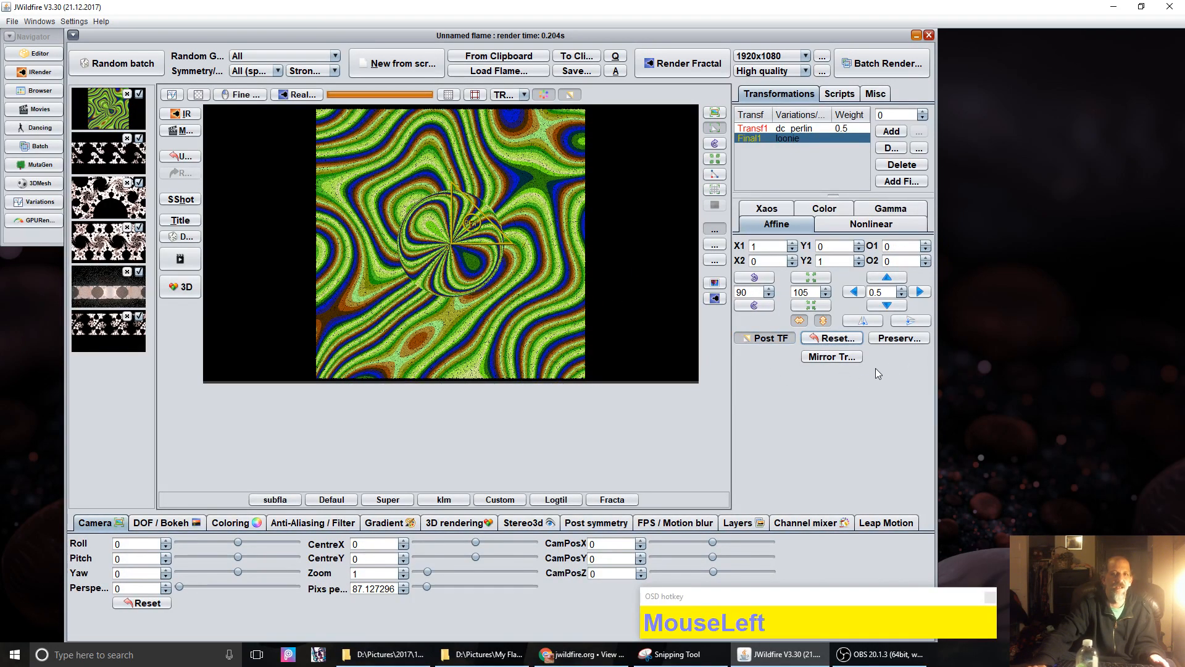
# Step: Turn on Mirror Translation and drag the loonie circle to offsets about -1.364, -1.474
pyautogui.click(831, 356)
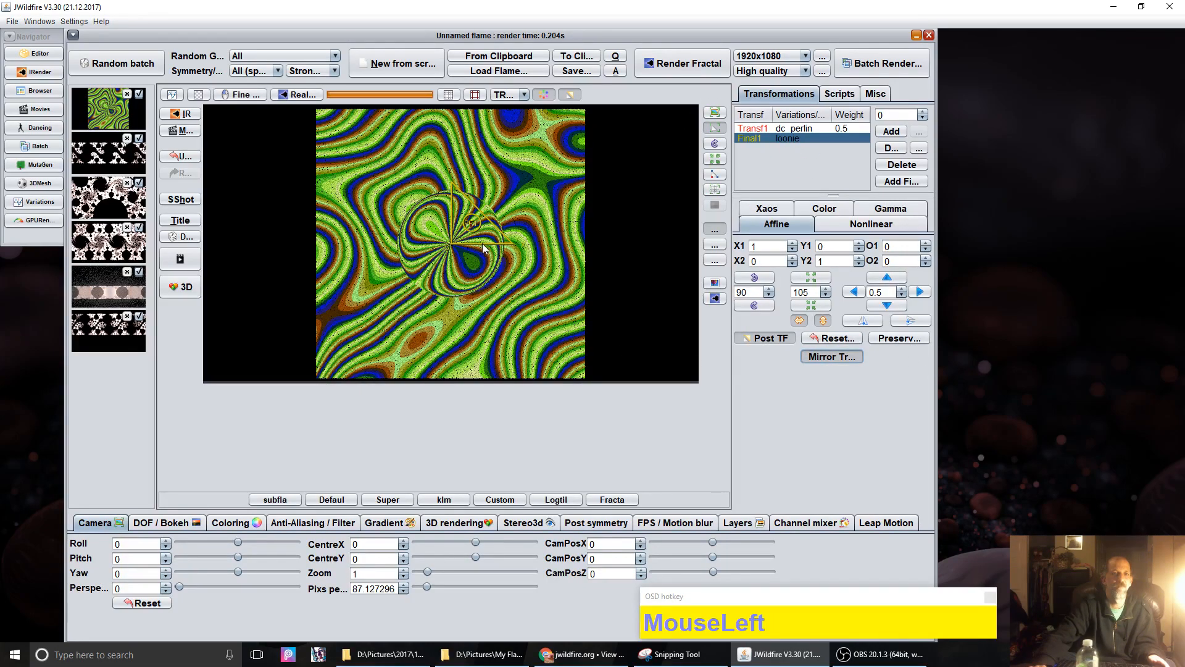
pyautogui.moveTo(461, 224); pyautogui.dragTo(546, 211)
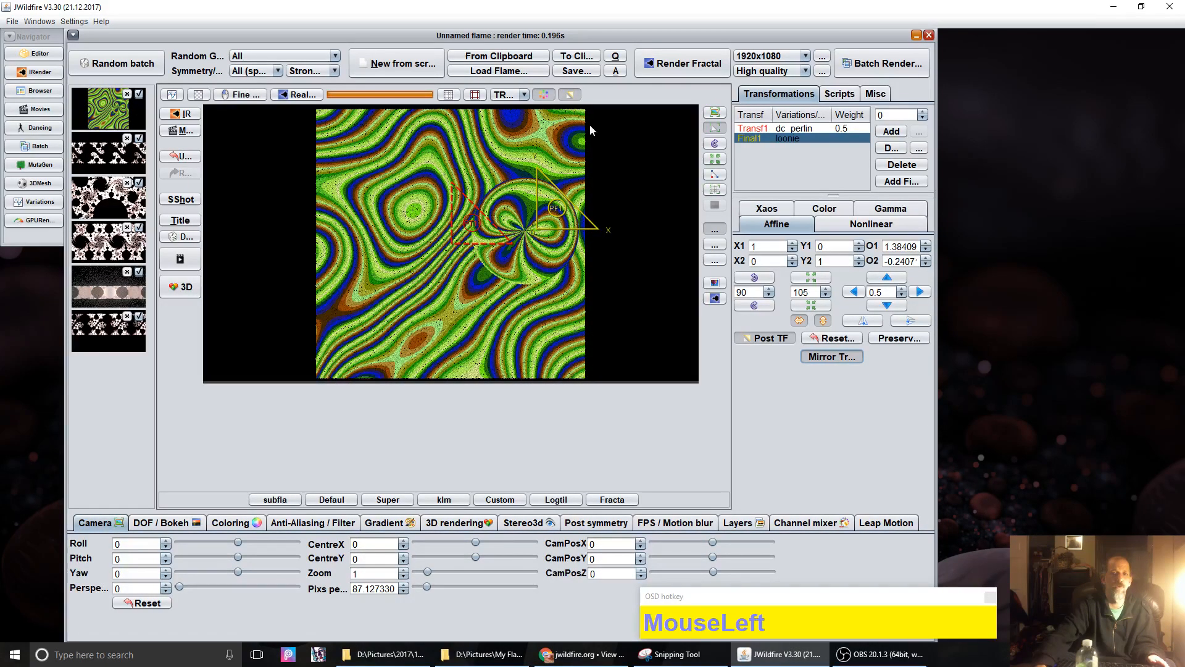
pyautogui.moveTo(563, 226); pyautogui.dragTo(392, 166)
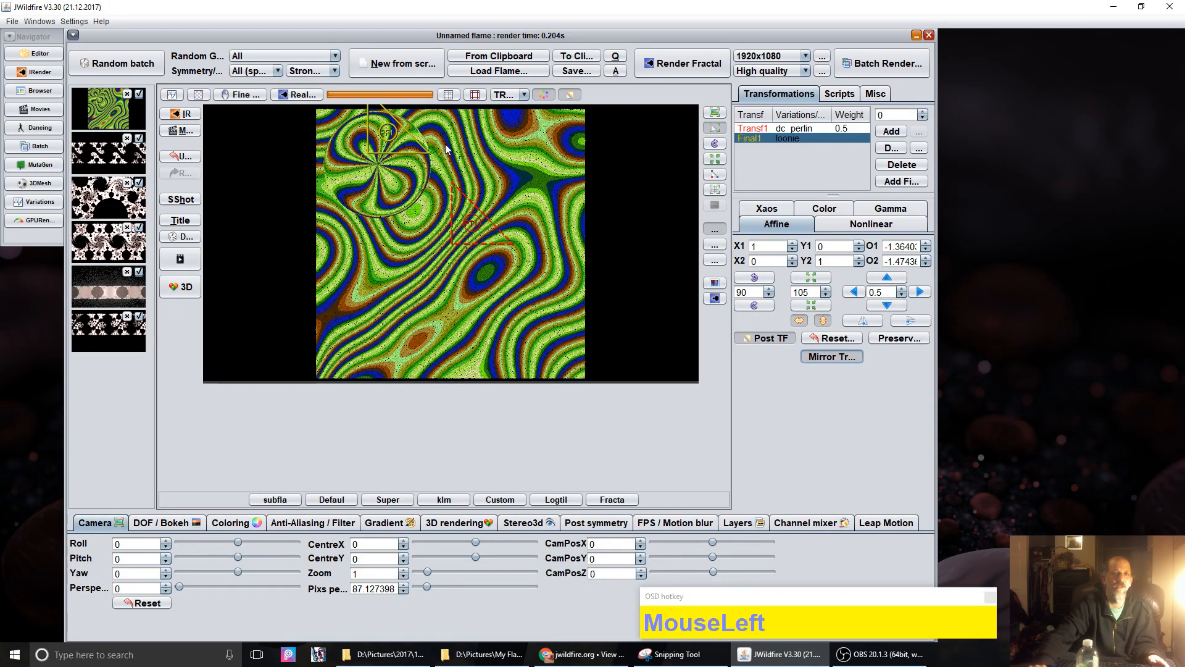
# Step: Drag F1 and then PF1 to put the loonie circle at offsets about -1.173, 1.314
pyautogui.click(761, 336)
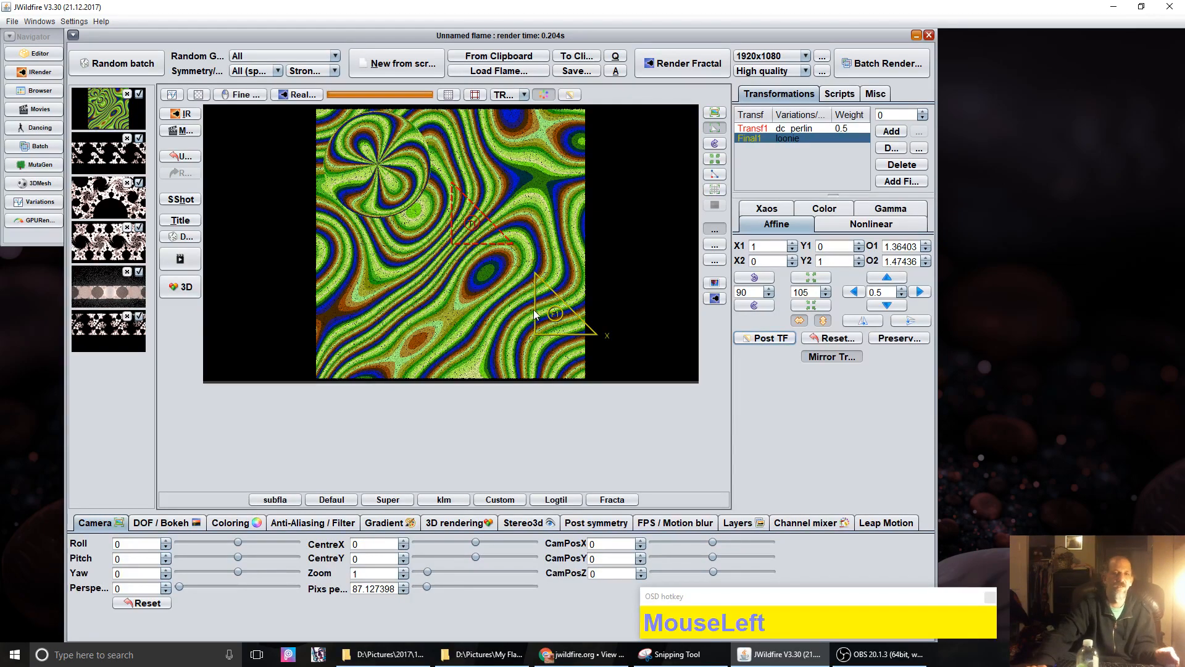
pyautogui.moveTo(558, 320); pyautogui.dragTo(552, 147)
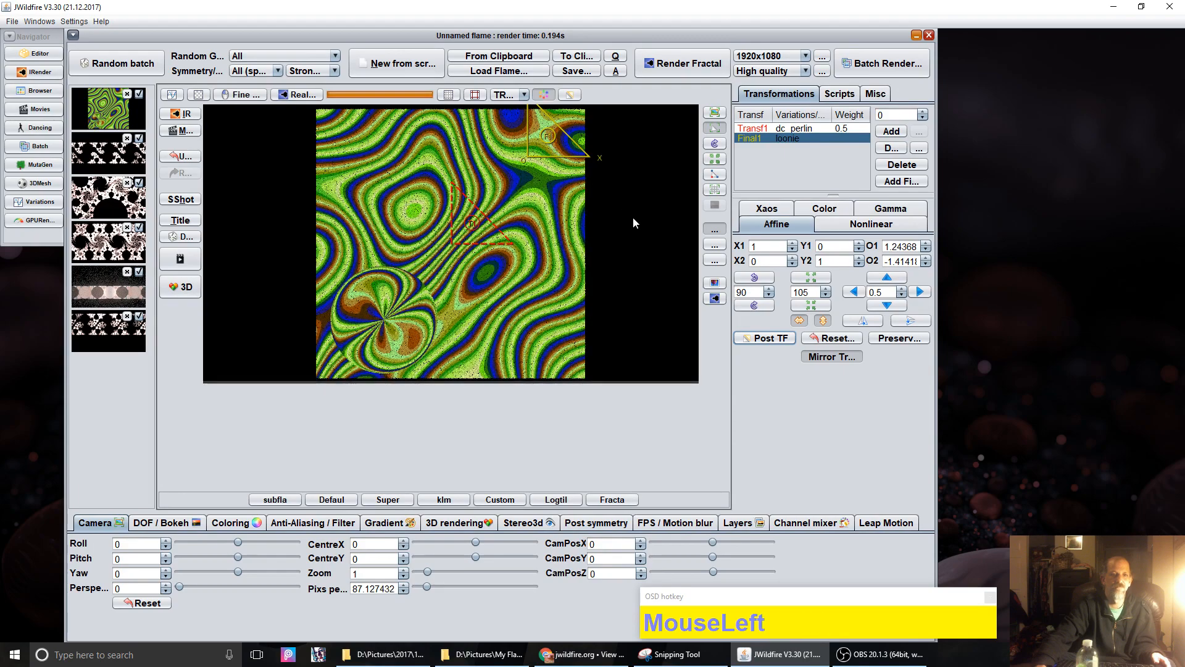
pyautogui.click(758, 339)
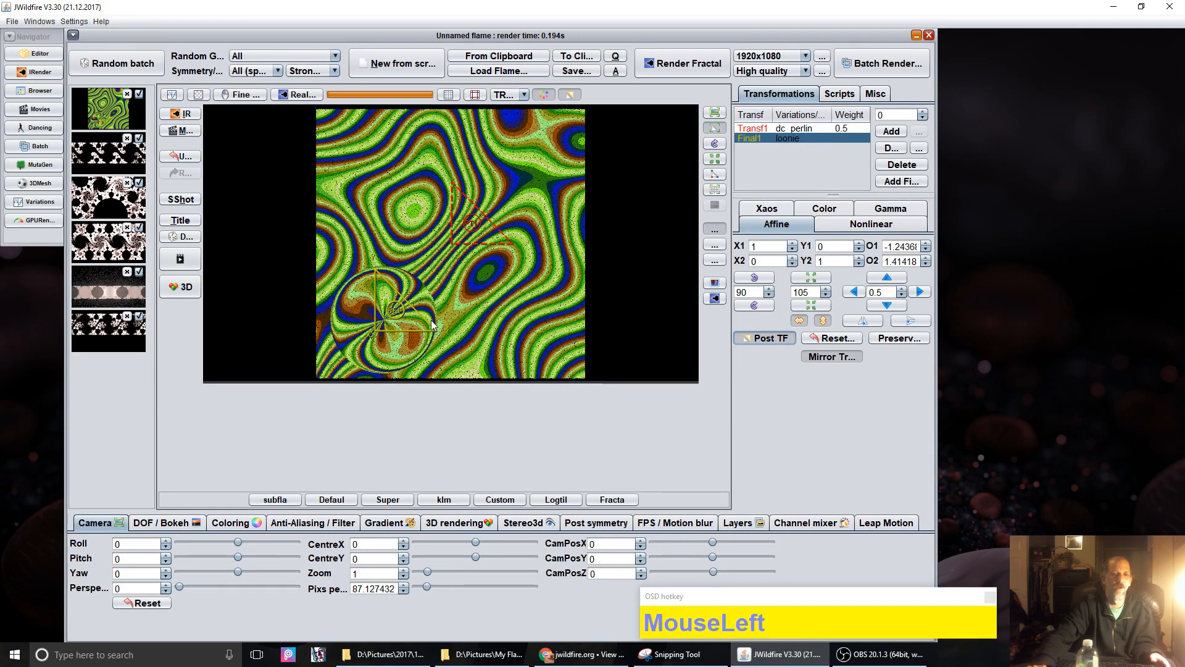
pyautogui.moveTo(391, 316)
pyautogui.mouseDown()
pyautogui.moveTo(395, 286)
pyautogui.moveTo(441, 301)
pyautogui.moveTo(399, 307)
pyautogui.mouseUp()
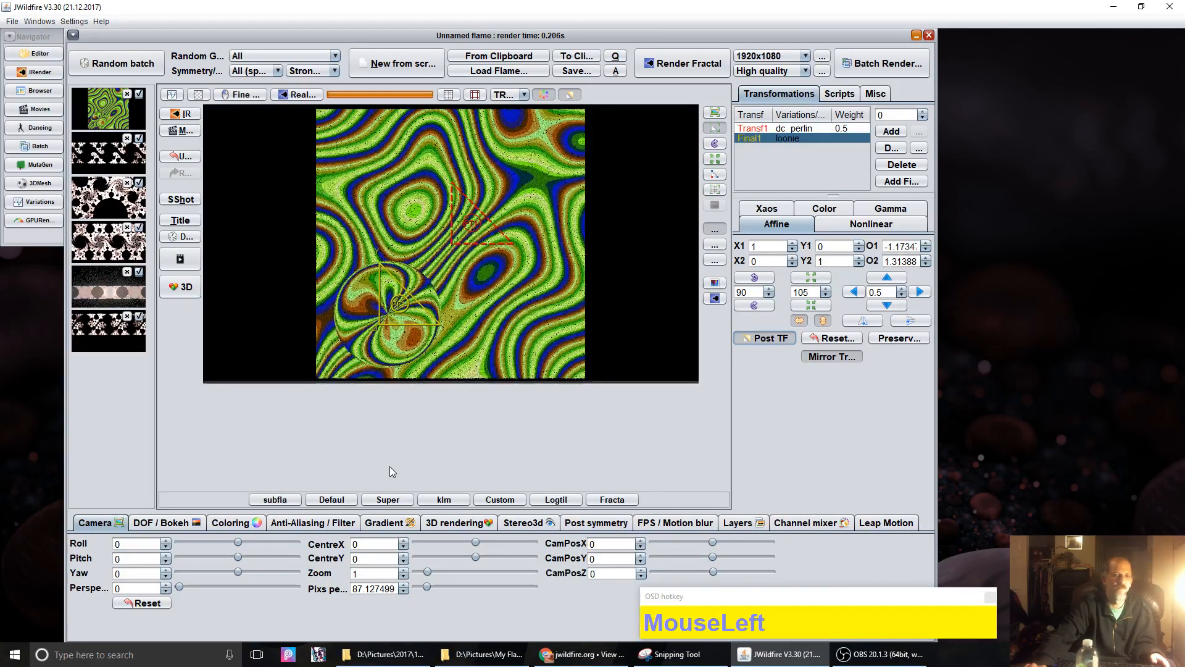
# Step: Apply a random purple-and-cyan gradient at frequency 16 and move the loonie circle to about -1.344, 0.863
pyautogui.click(388, 520)
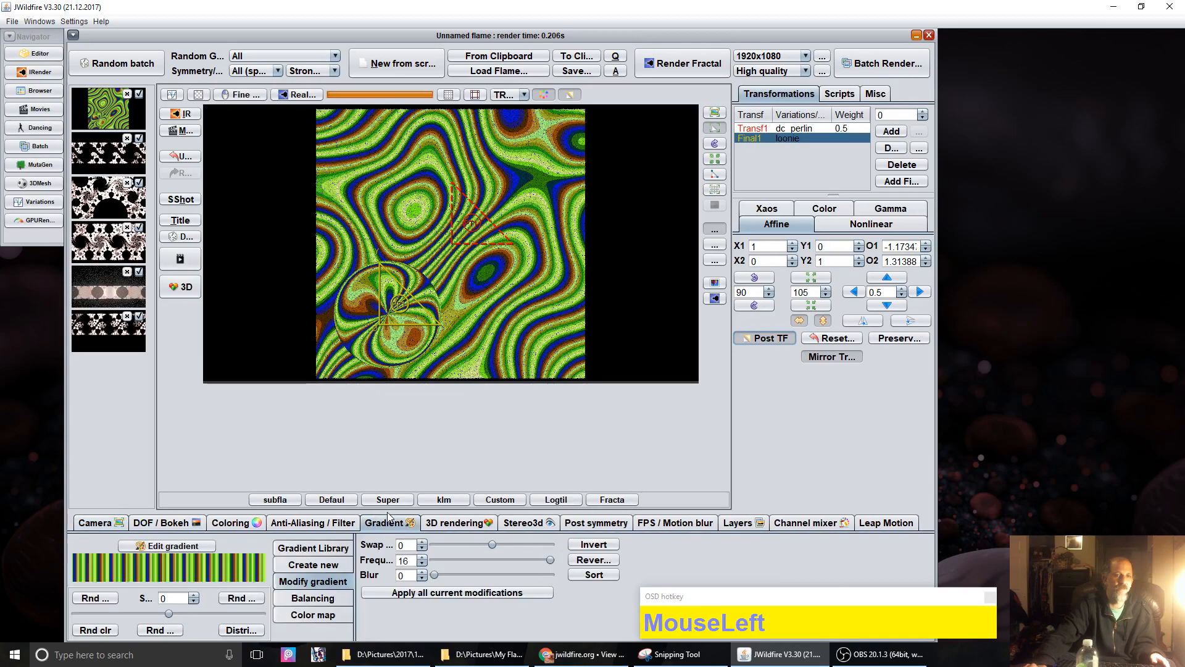
pyautogui.click(90, 598)
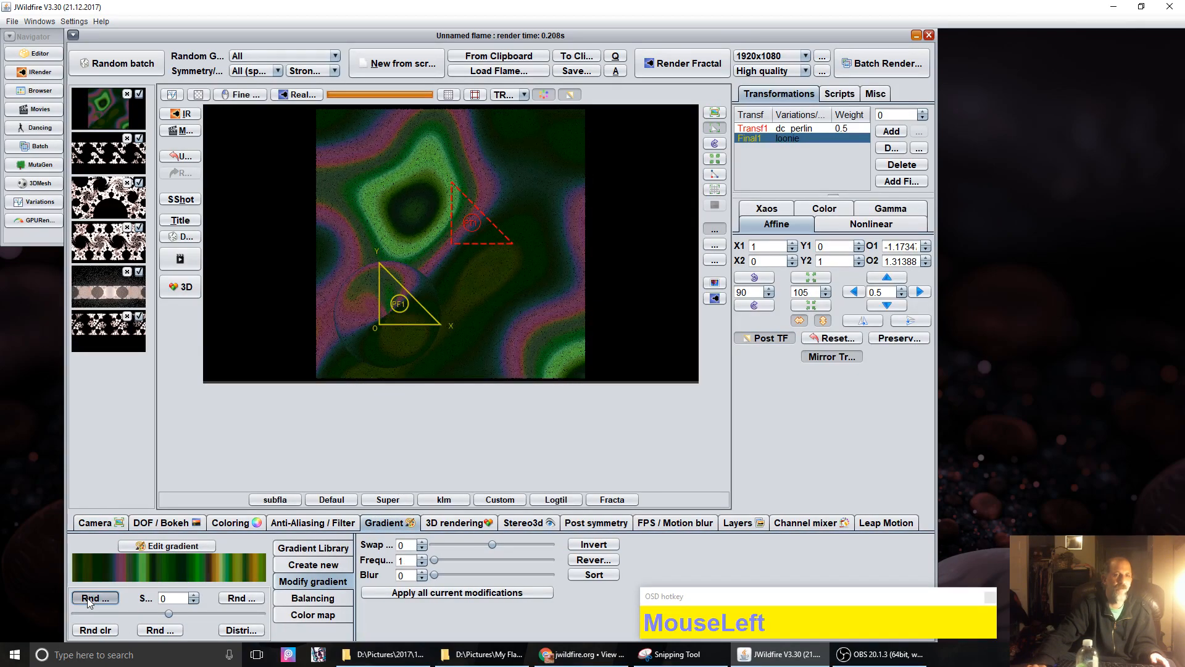
pyautogui.click(89, 598)
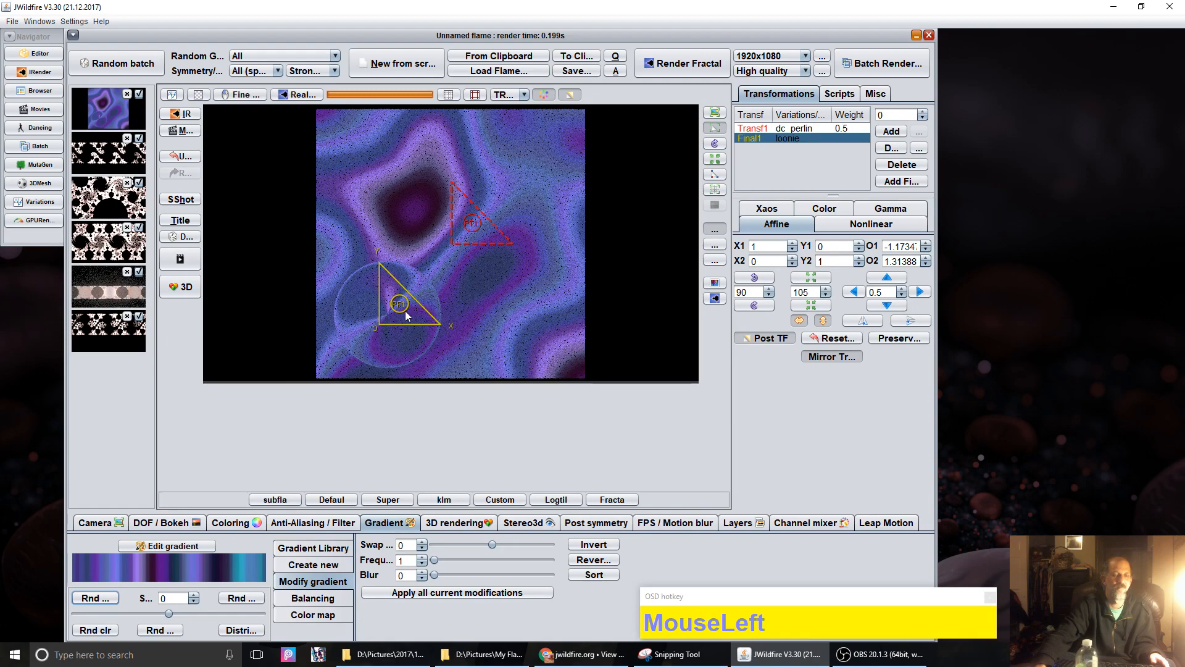
pyautogui.moveTo(402, 300); pyautogui.dragTo(400, 265)
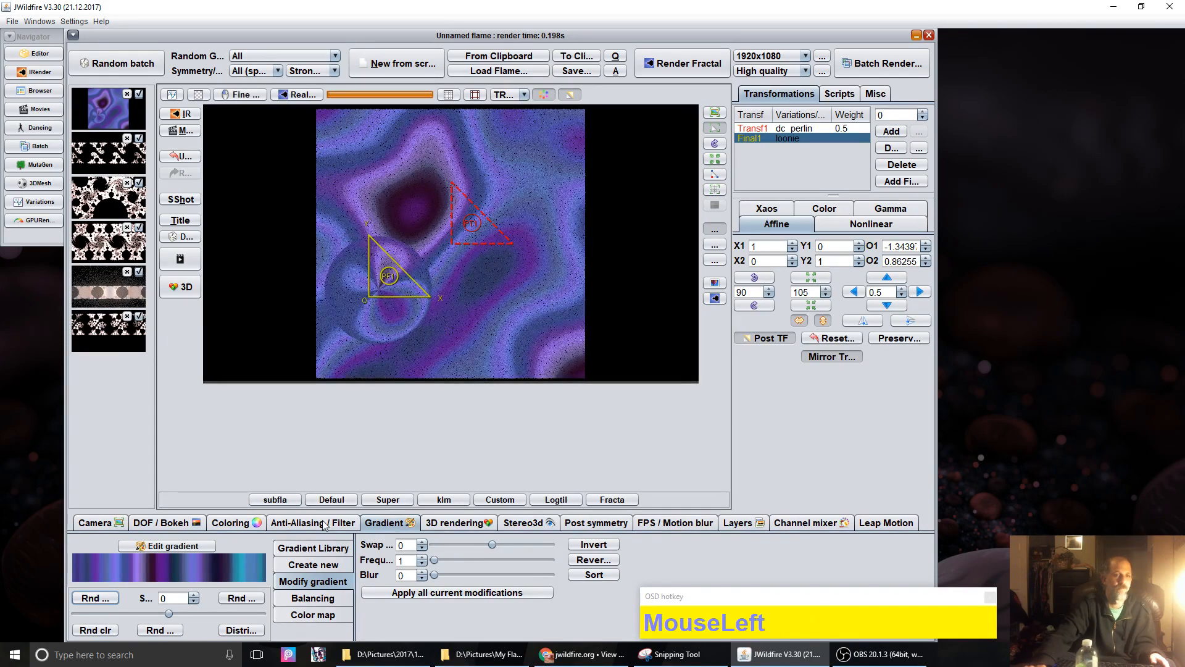
pyautogui.moveTo(431, 560); pyautogui.dragTo(432, 420)
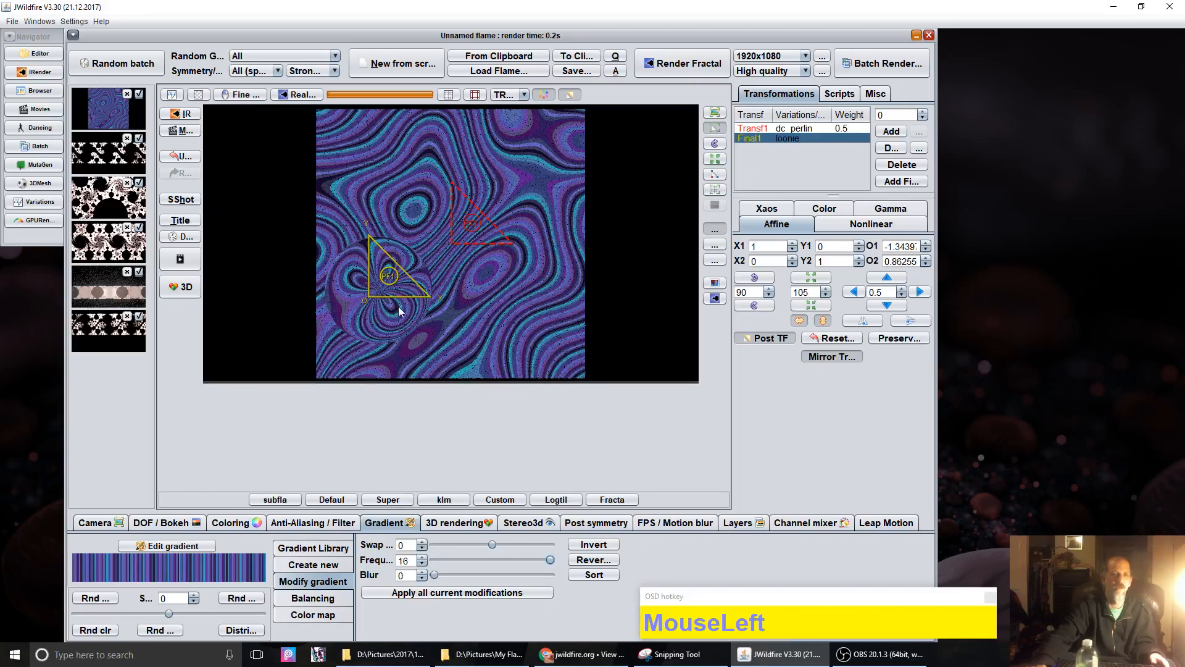
# Step: Raise the loonie circle, then rotate the first transform 90° and drag it toward the preview centre
pyautogui.moveTo(391, 284); pyautogui.dragTo(384, 210)
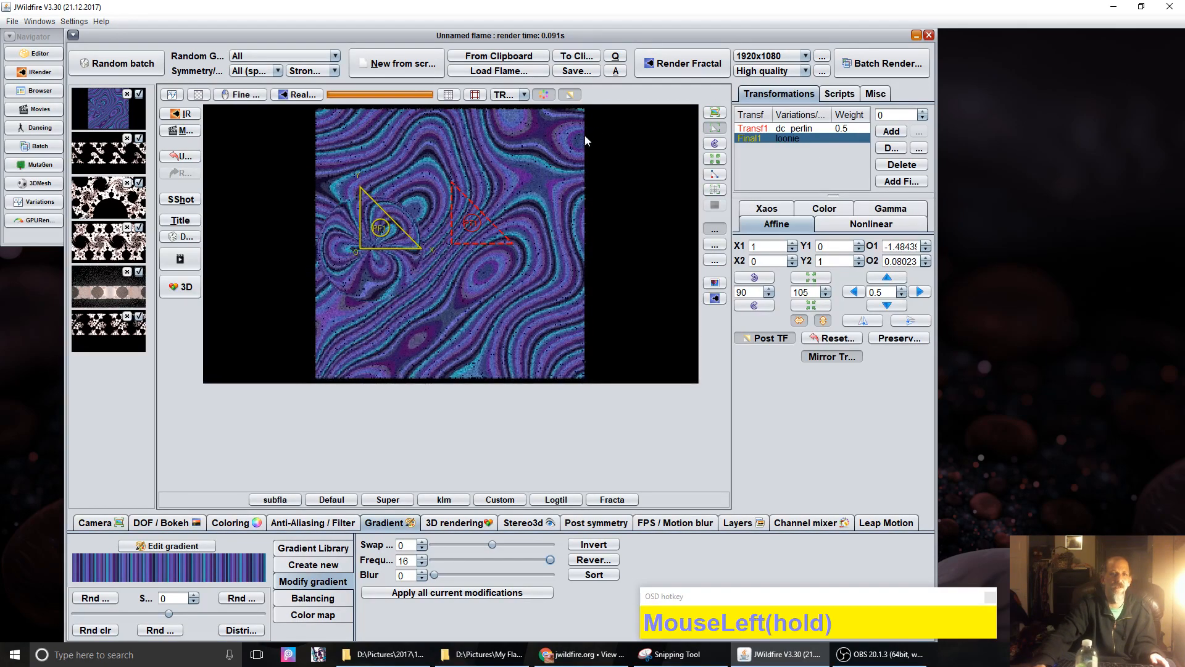
pyautogui.click(576, 97)
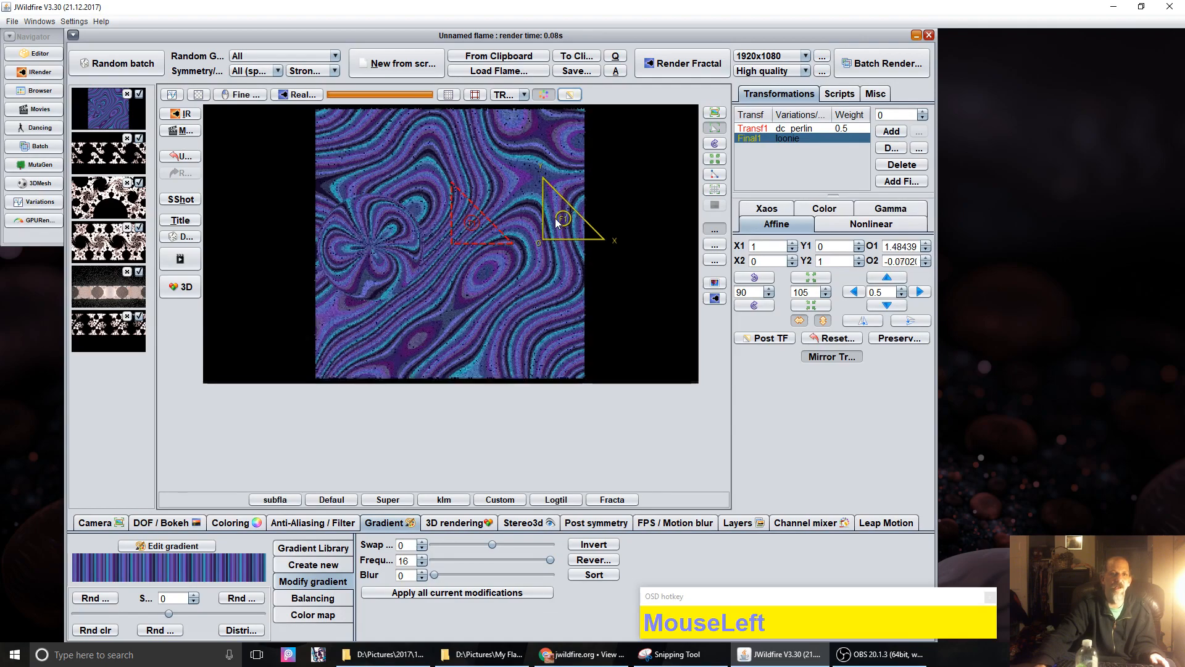
pyautogui.moveTo(552, 240); pyautogui.dragTo(509, 157)
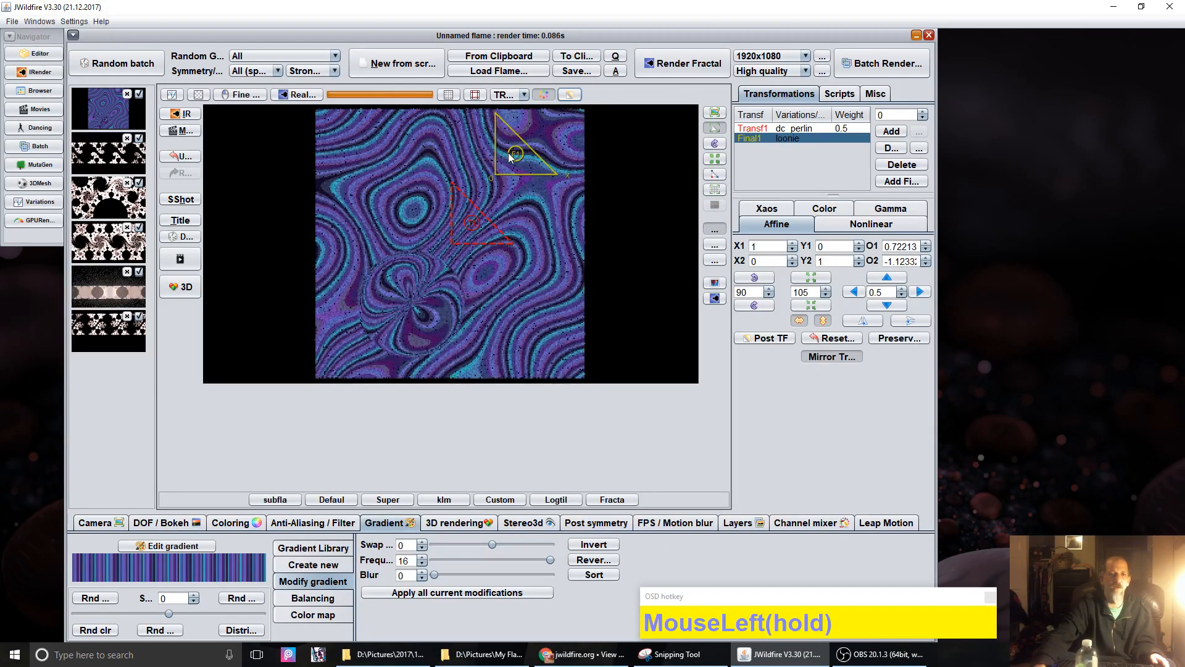
pyautogui.moveTo(534, 196); pyautogui.dragTo(534, 196)
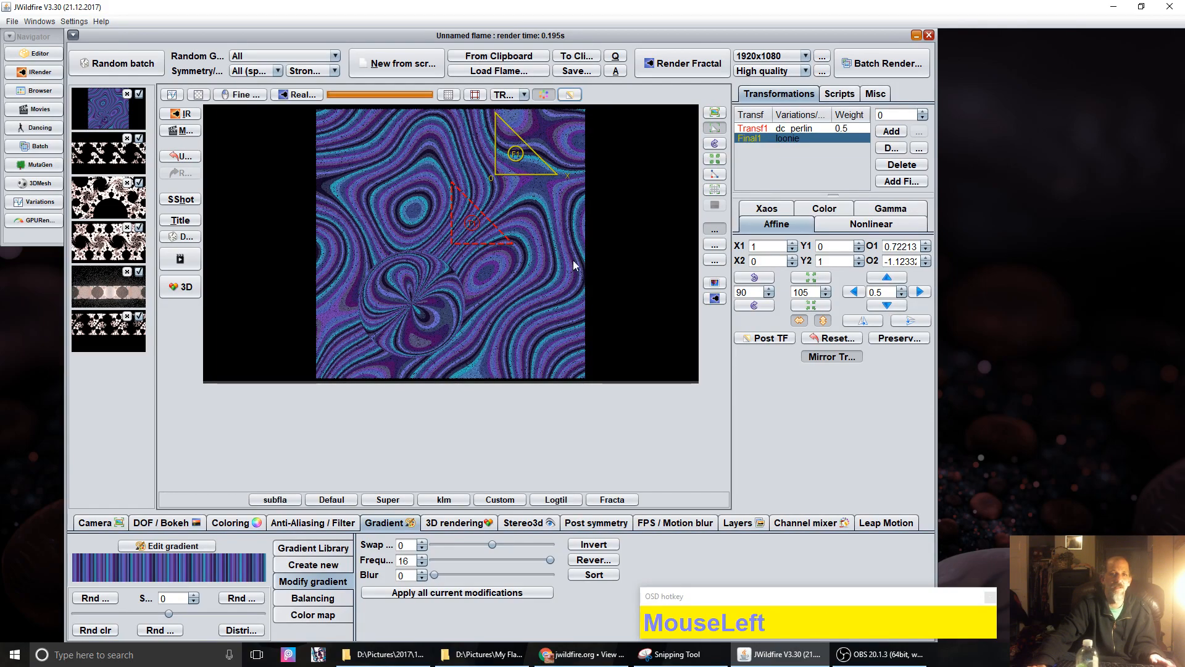
pyautogui.click(754, 277)
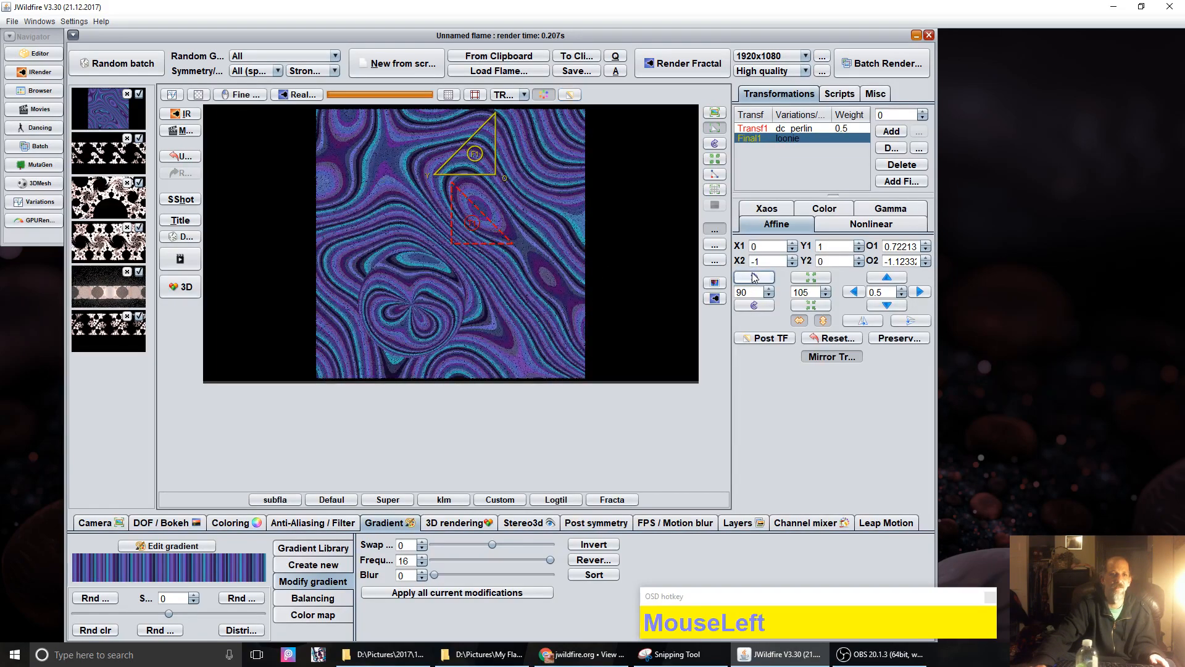
pyautogui.moveTo(482, 157); pyautogui.dragTo(508, 180)
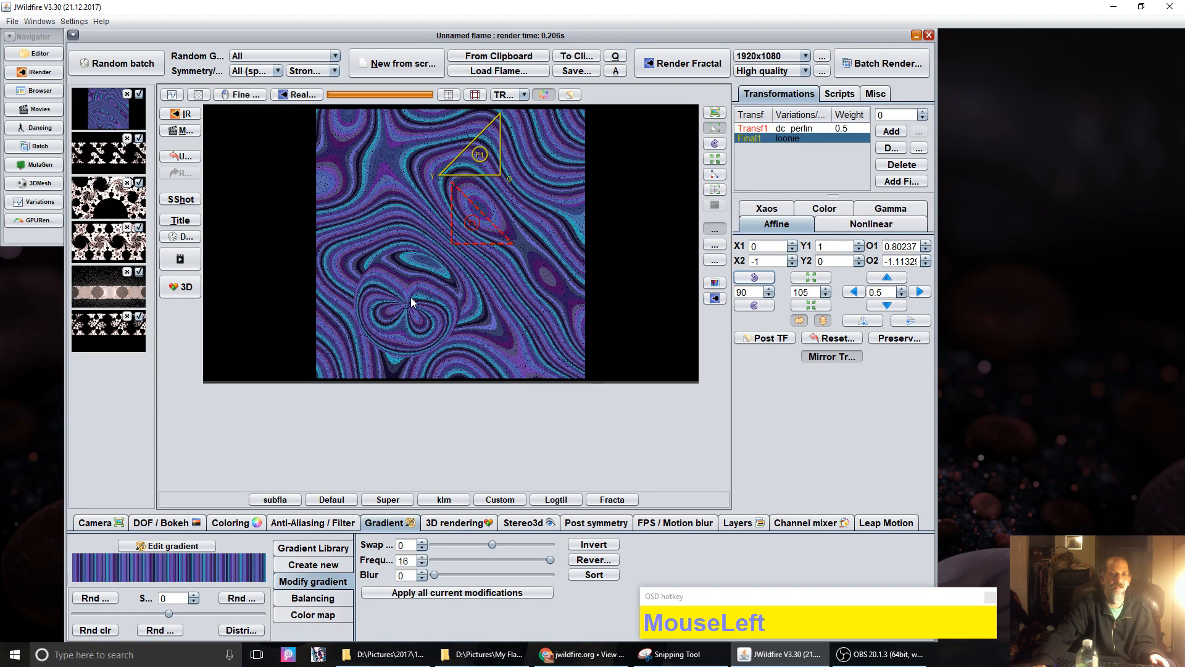
# Step: Rotate the first transform in 90° increments with the rotate buttons
pyautogui.click(753, 305)
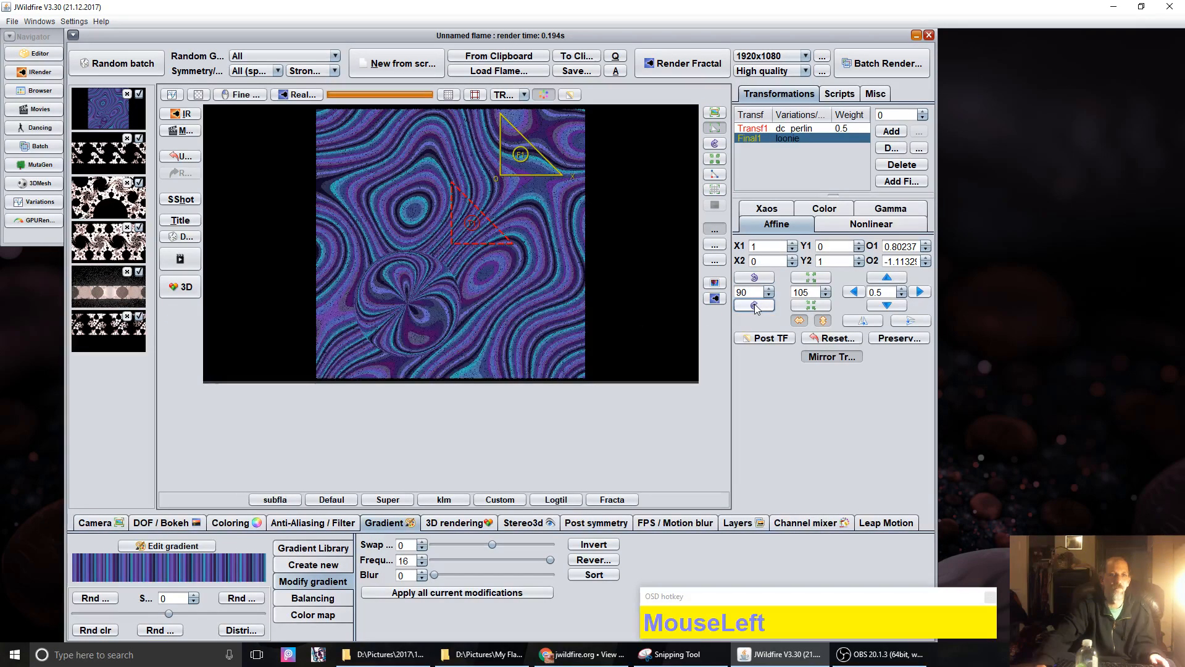
pyautogui.click(754, 305)
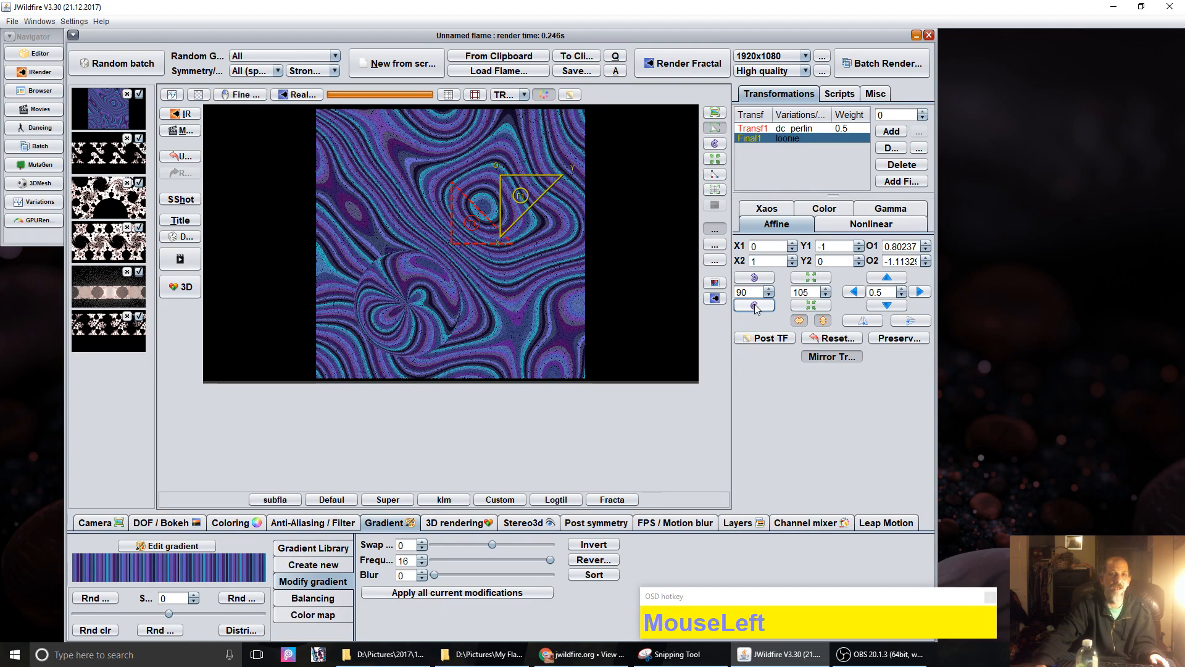
pyautogui.click(753, 305)
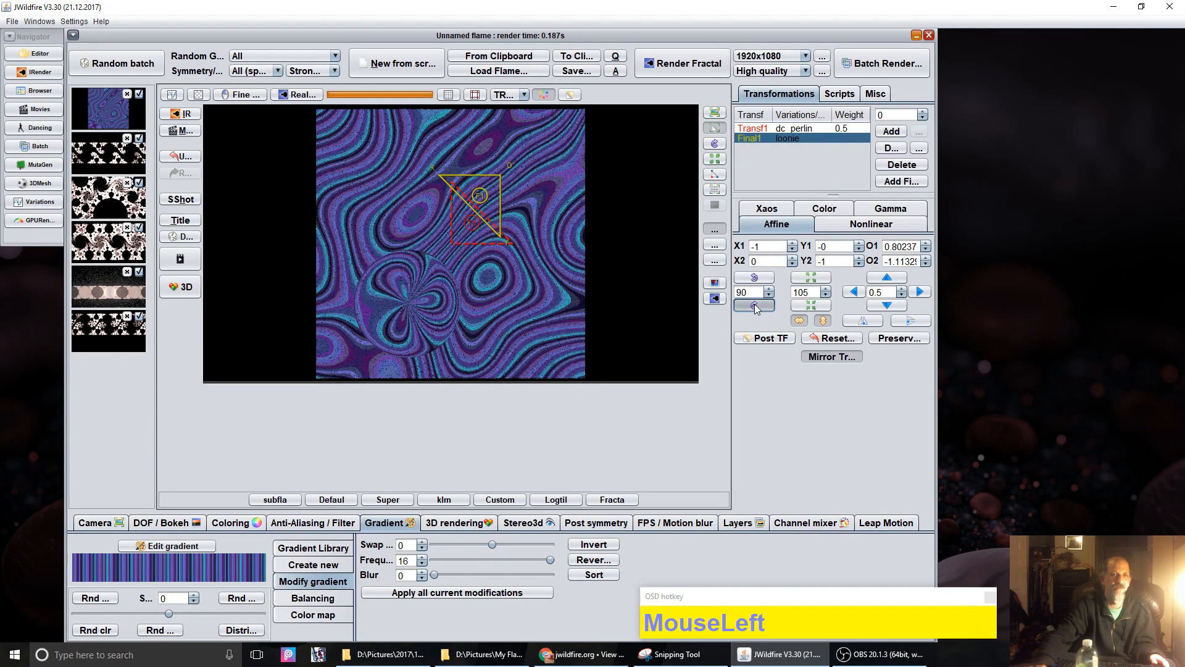
pyautogui.click(754, 305)
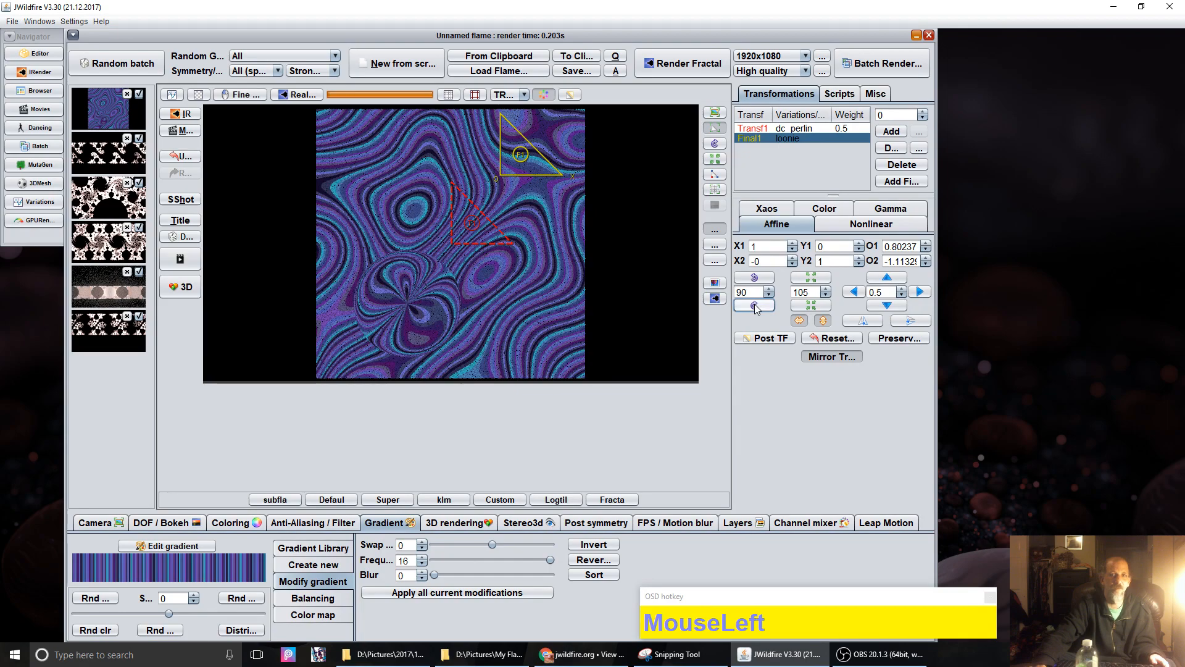
# Step: Rotate the first transform's post-transform by 90° and drag it to offsets about 1.374, -0.762
pyautogui.click(761, 336)
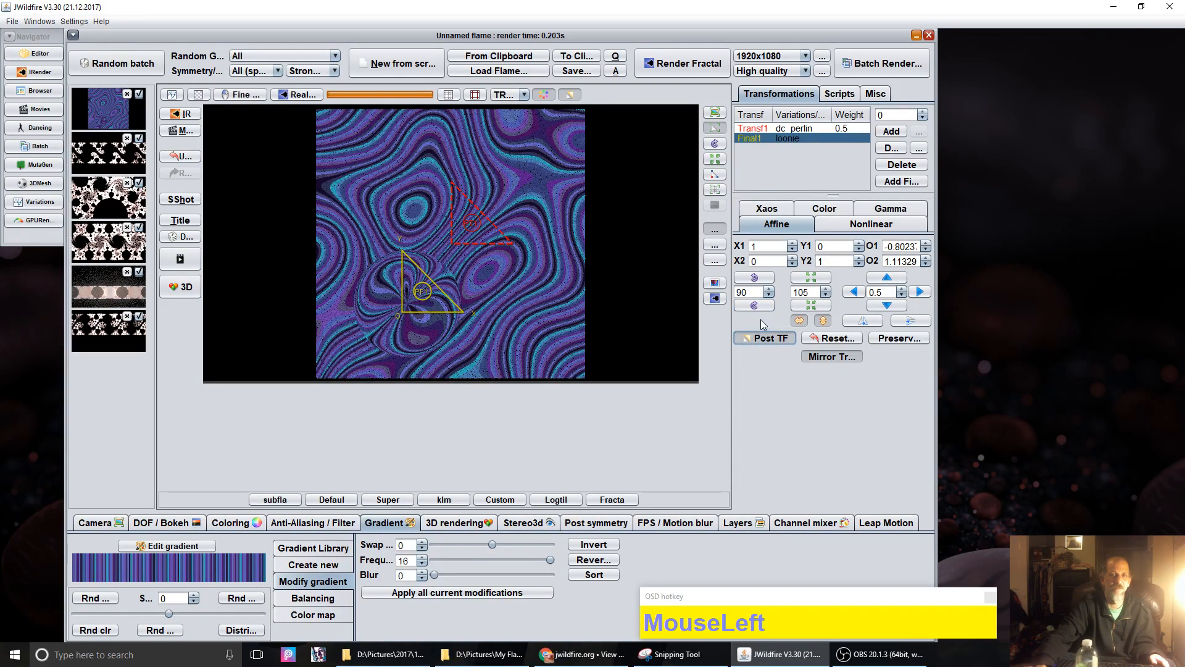
pyautogui.click(754, 305)
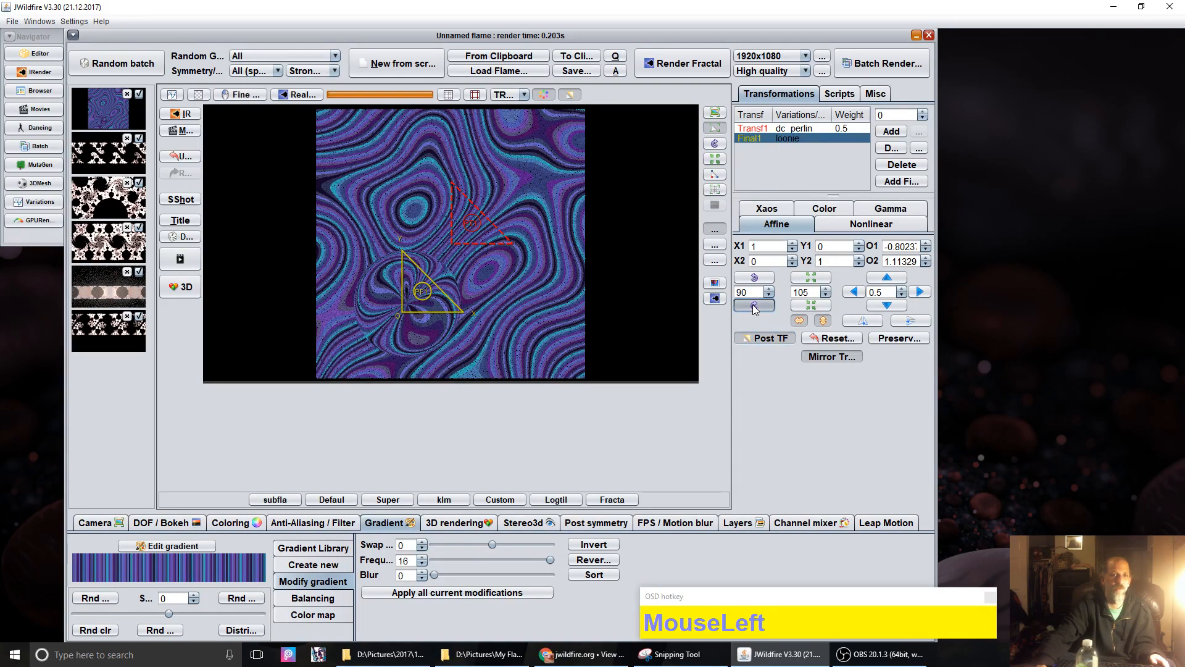
pyautogui.click(754, 305)
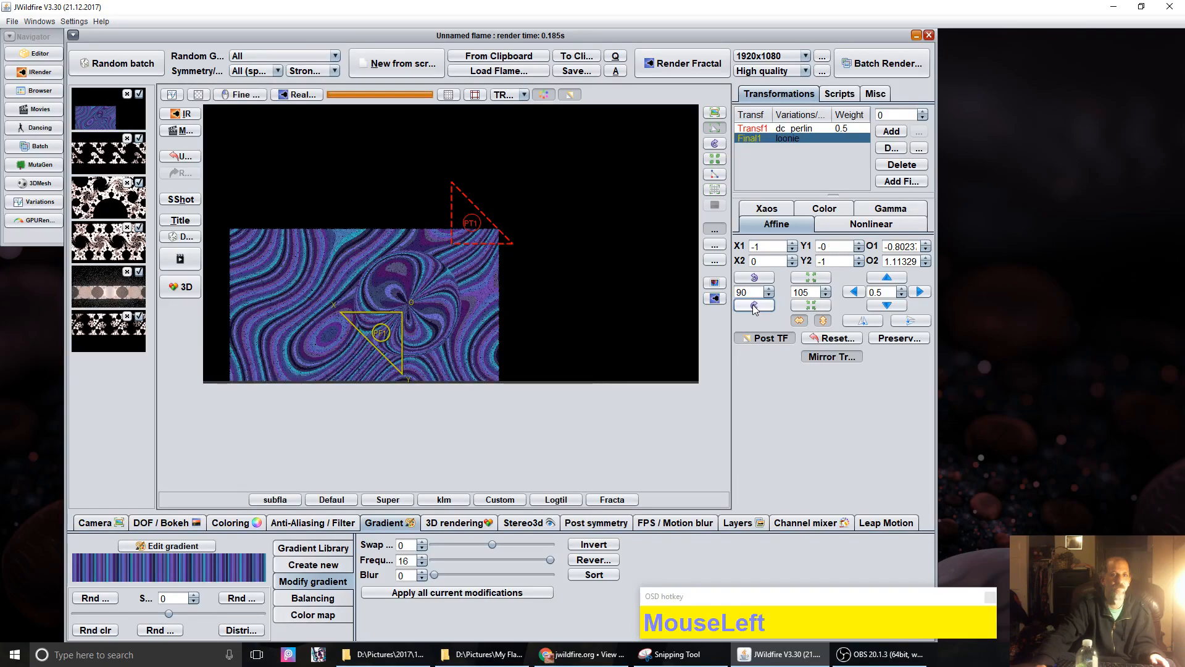
pyautogui.click(755, 305)
pyautogui.click(754, 305)
pyautogui.click(753, 306)
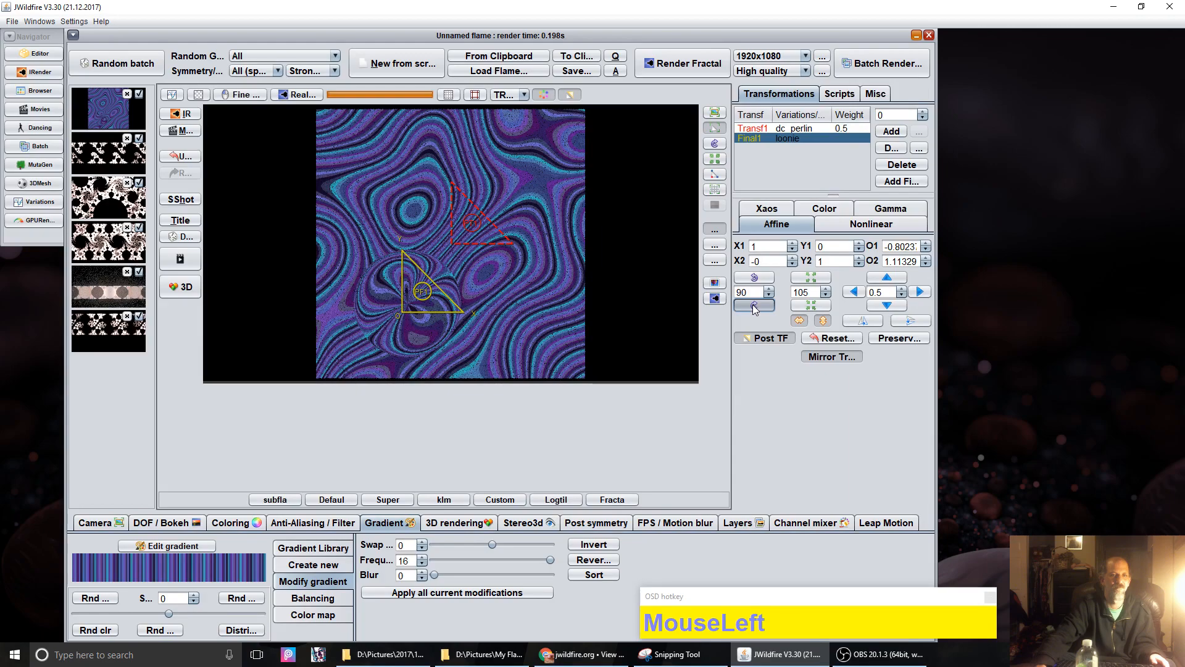
pyautogui.moveTo(429, 335); pyautogui.dragTo(561, 215)
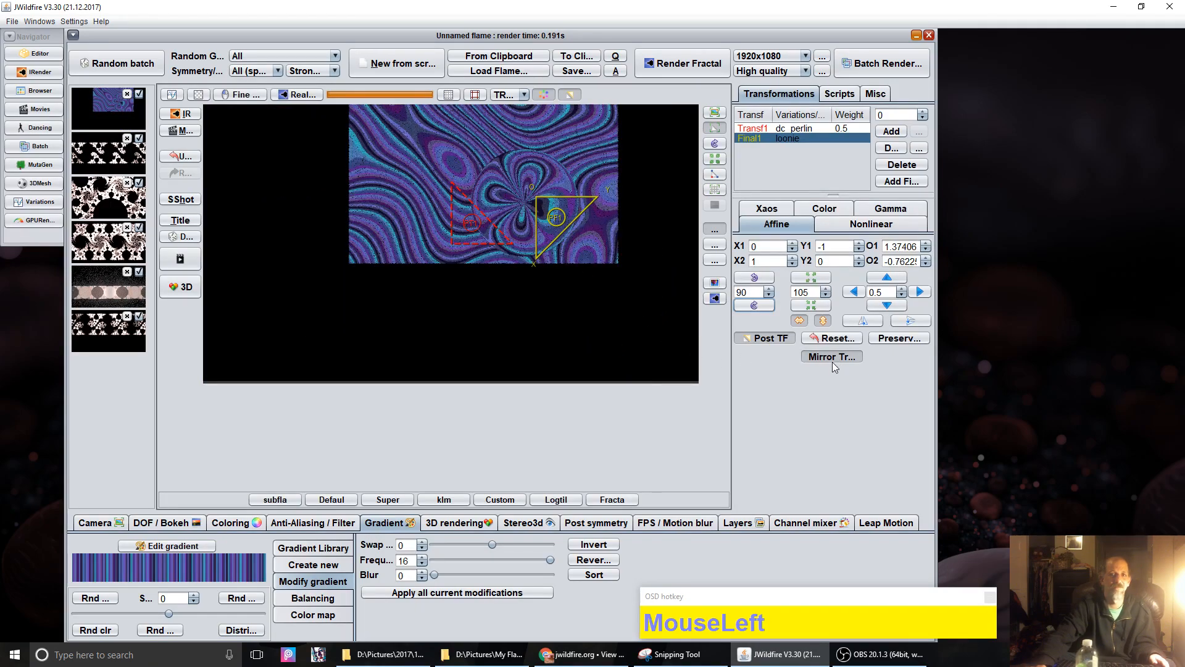
# Step: Reset the post-transform and drag PF1 up and to the left of centre
pyautogui.click(832, 339)
pyautogui.click(765, 340)
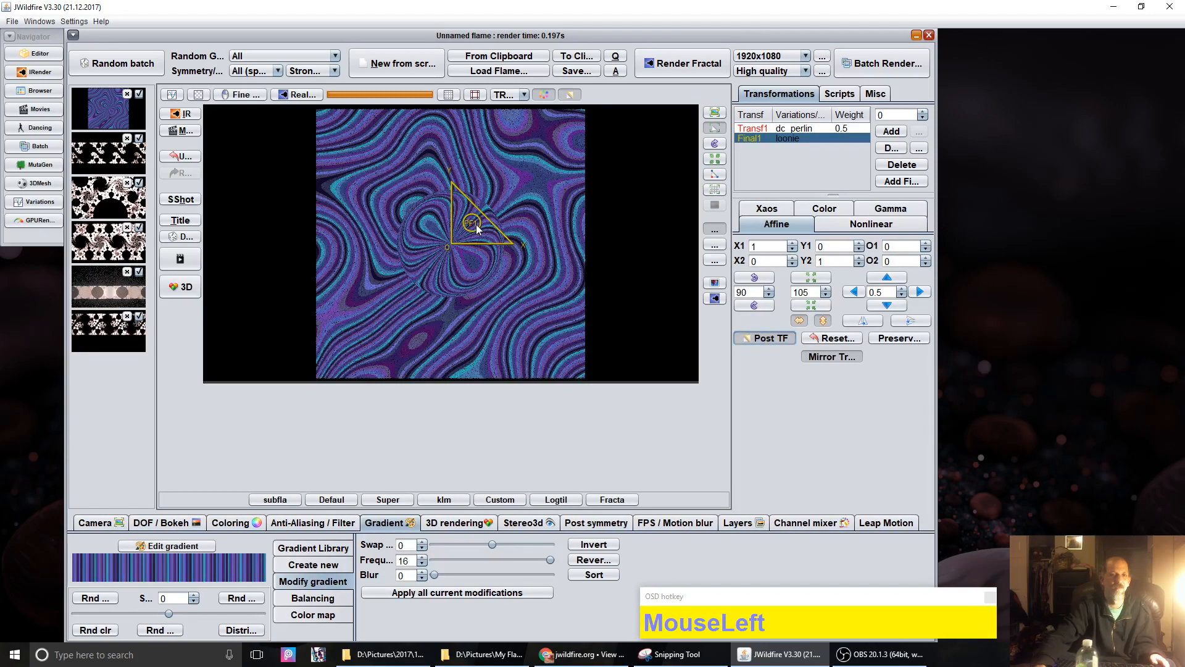
pyautogui.moveTo(460, 230); pyautogui.dragTo(630, 262)
pyautogui.moveTo(552, 229); pyautogui.dragTo(384, 138)
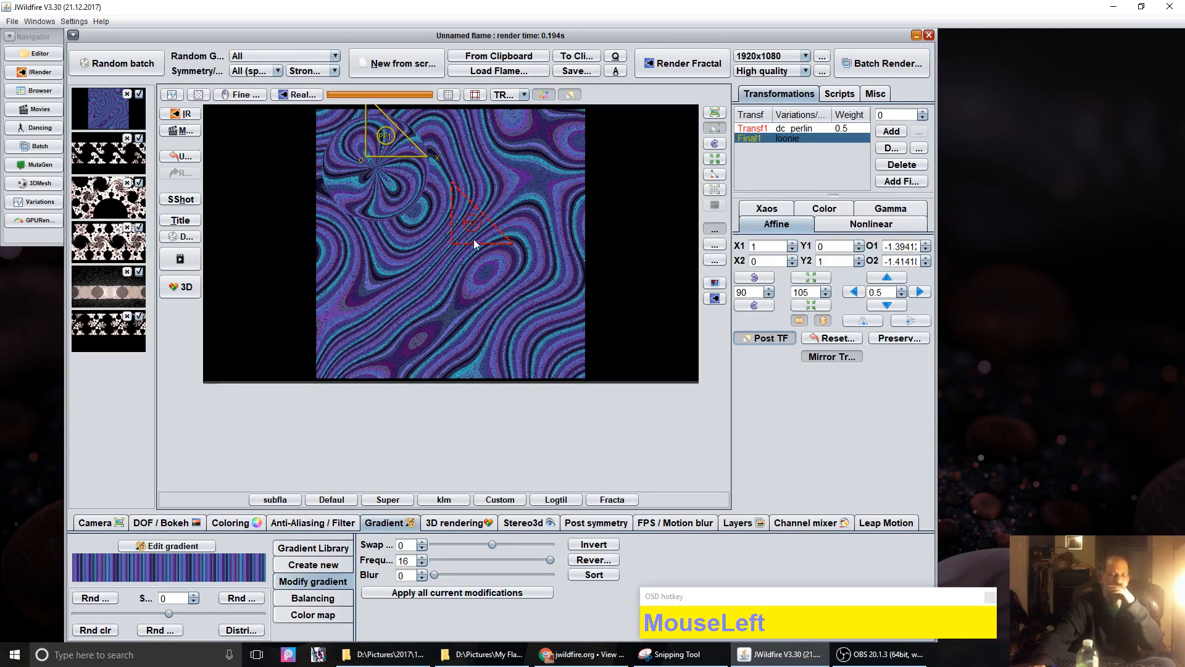
pyautogui.click(836, 340)
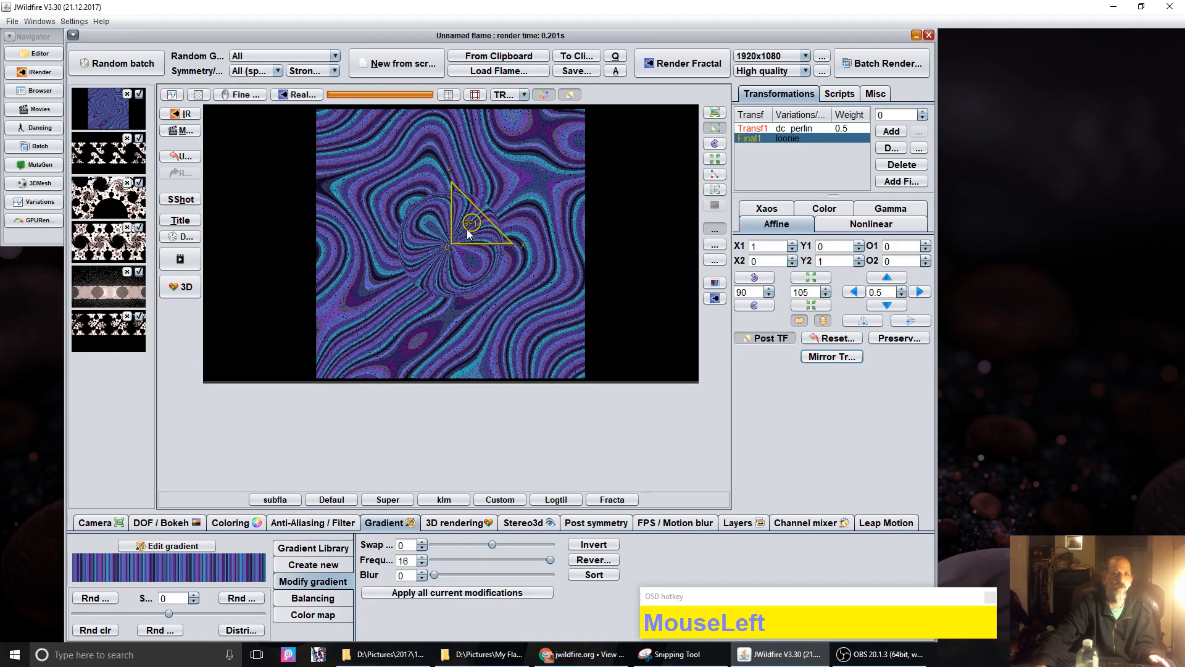
pyautogui.moveTo(459, 229); pyautogui.dragTo(297, 116)
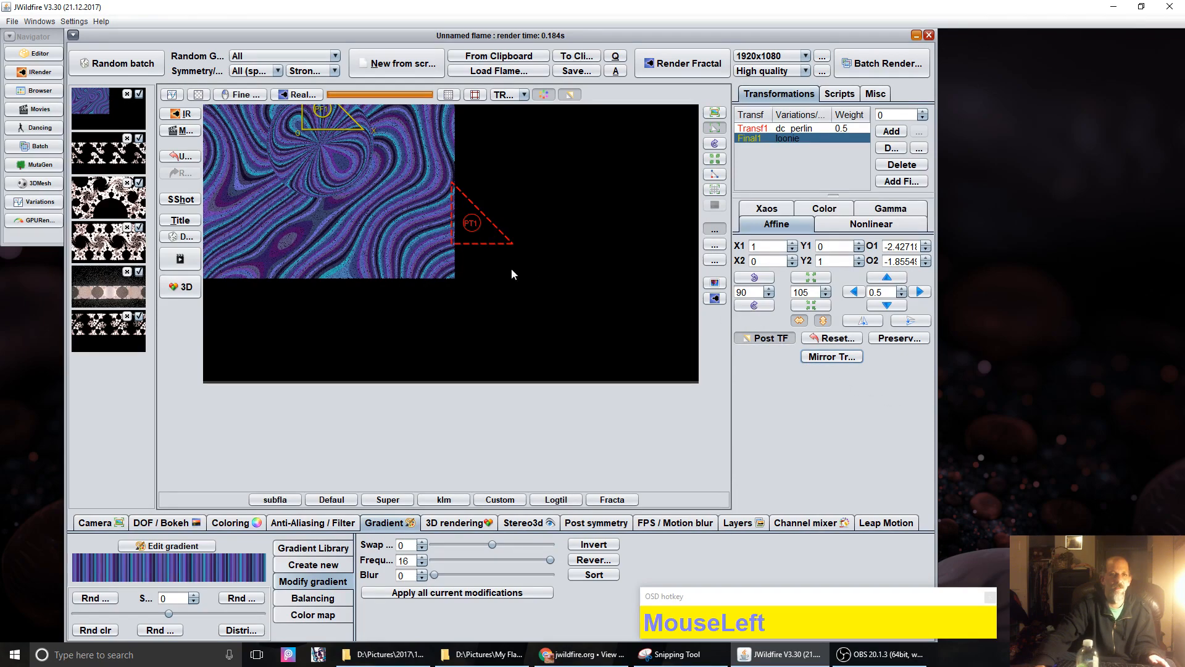
# Step: Enable Mirror Translation and settle PF1 at offsets about -1.194, -1.304
pyautogui.click(816, 356)
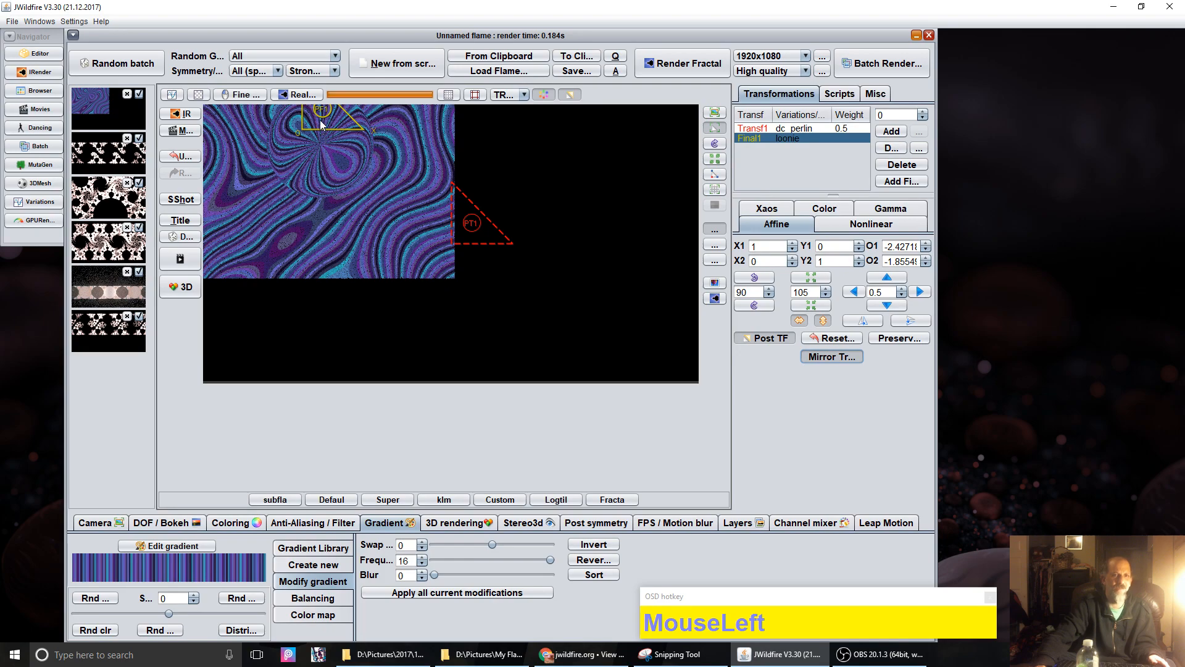
pyautogui.moveTo(321, 126); pyautogui.dragTo(321, 125)
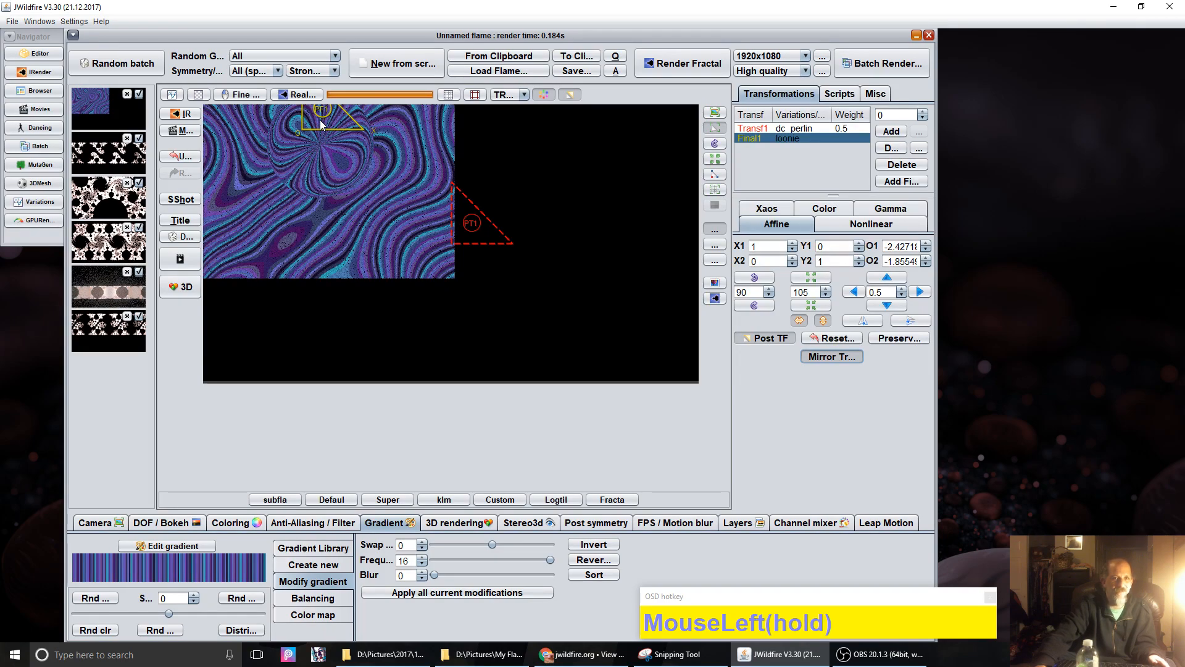
pyautogui.moveTo(321, 122); pyautogui.dragTo(374, 130)
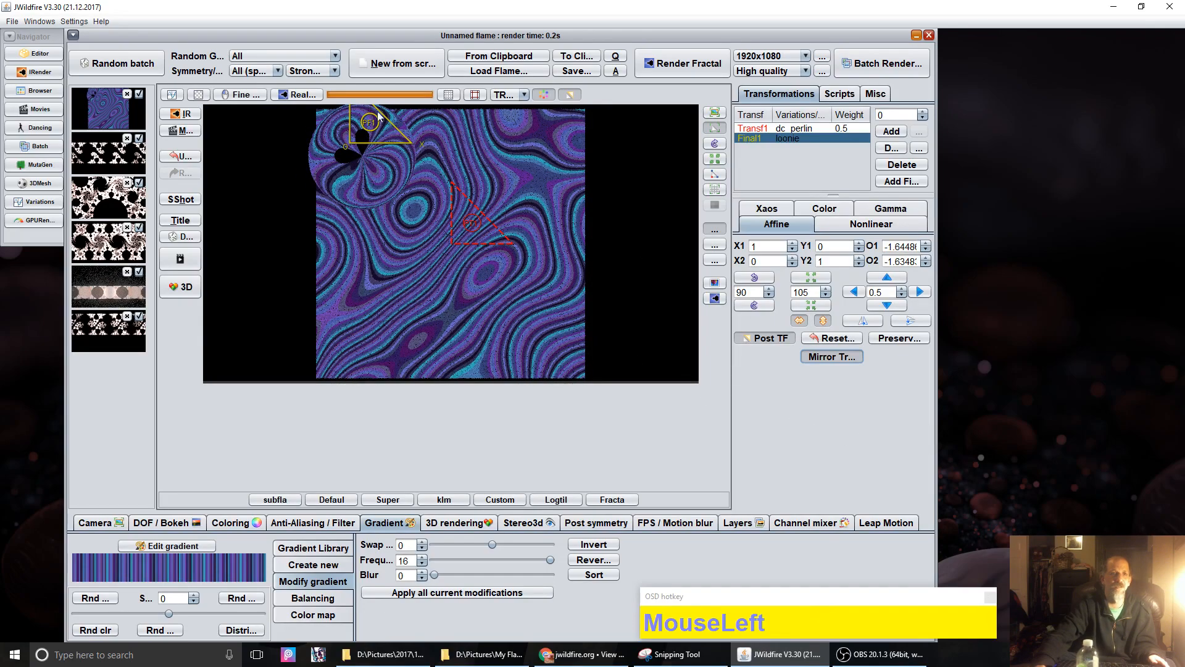
pyautogui.click(569, 94)
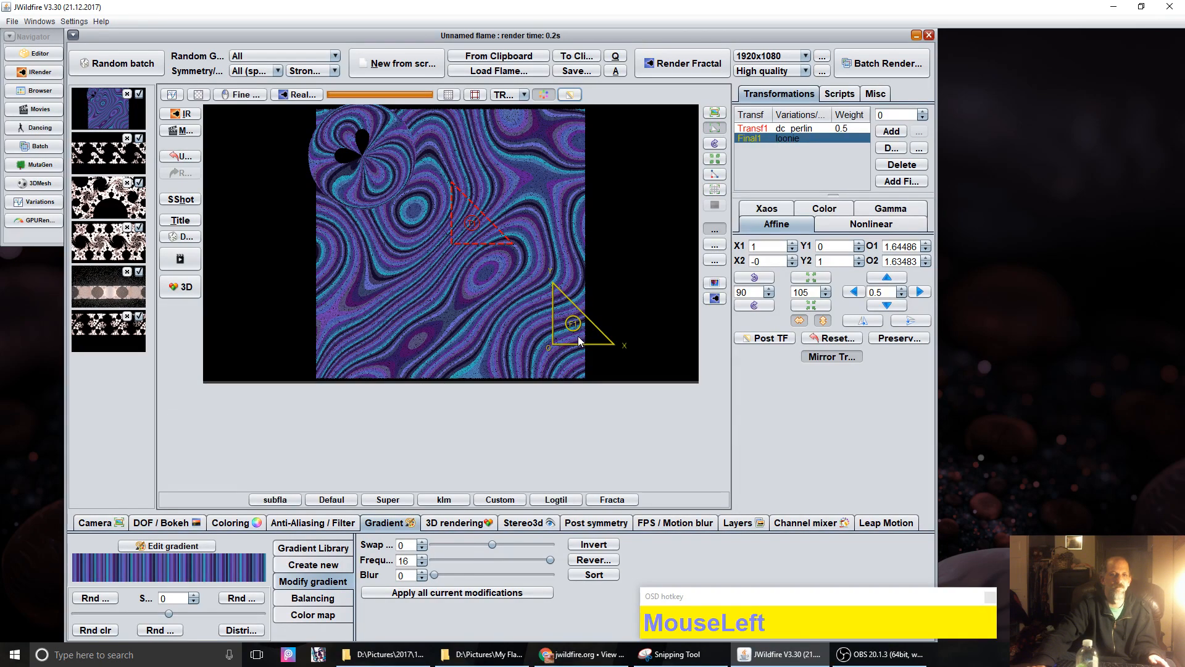
pyautogui.click(569, 94)
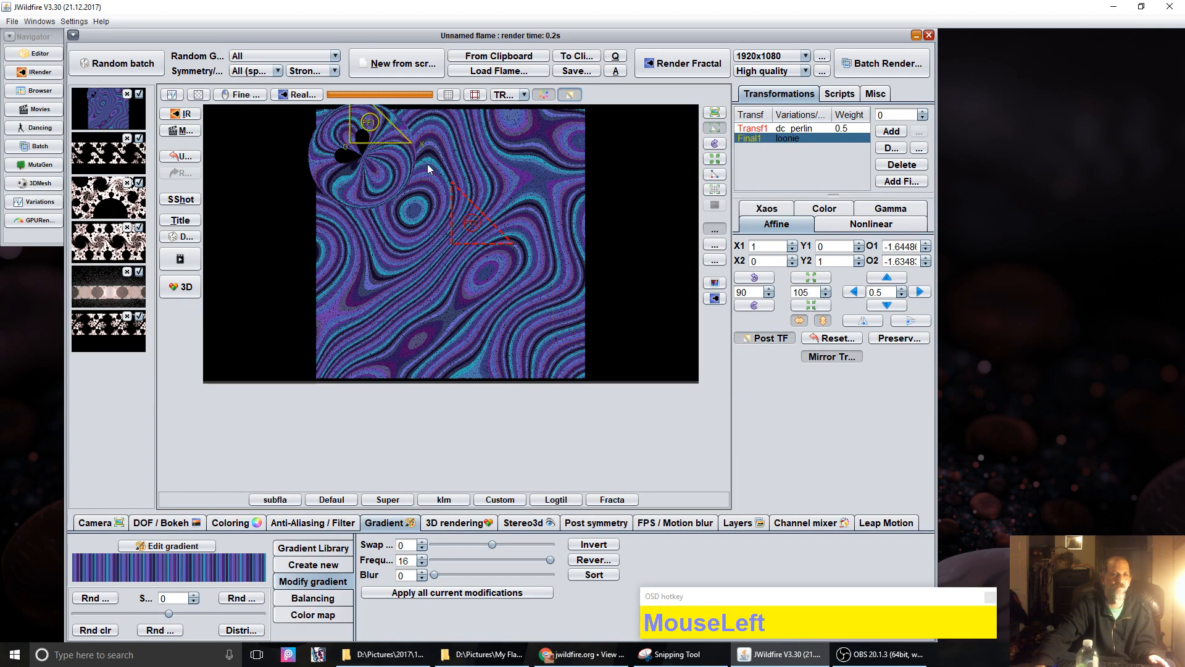
pyautogui.moveTo(384, 128); pyautogui.dragTo(412, 148)
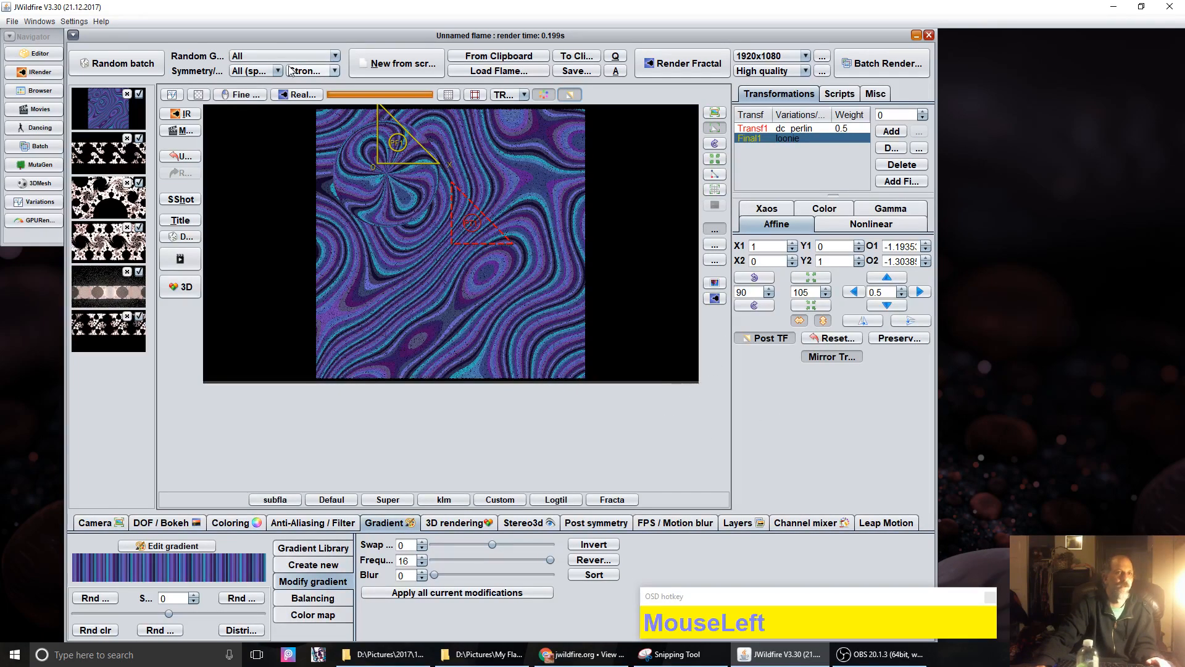
pyautogui.click(104, 21)
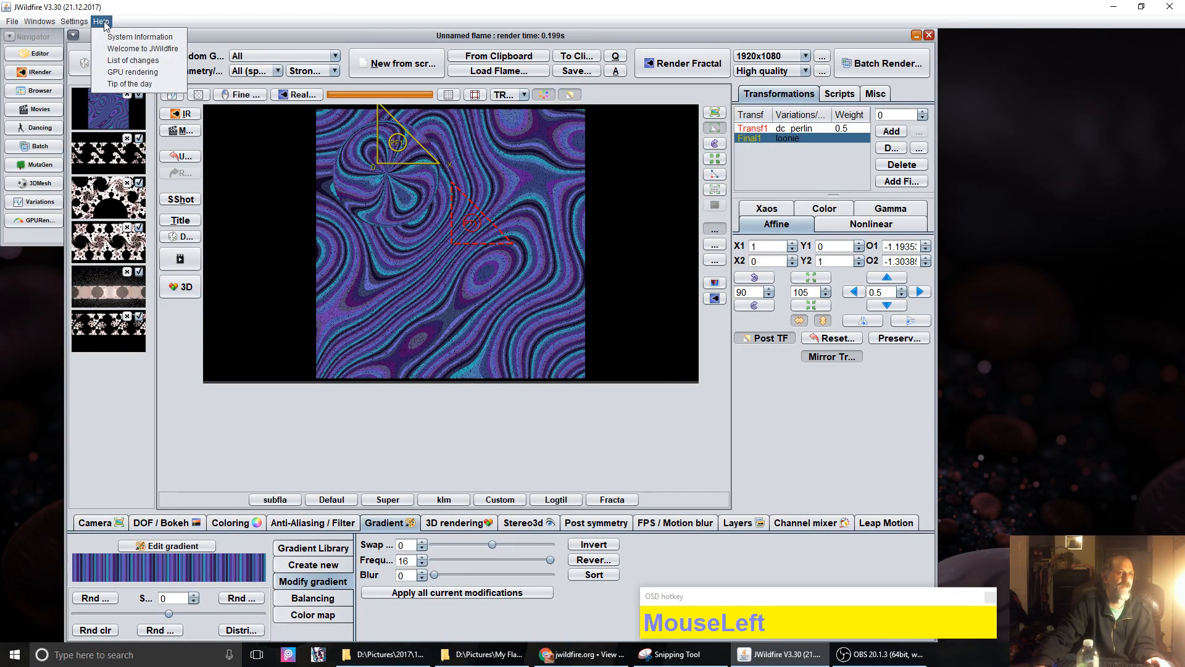
# Step: Reopen the List of Changes and highlight the sentence mentioning Inversion and KleinGroup
pyautogui.click(137, 60)
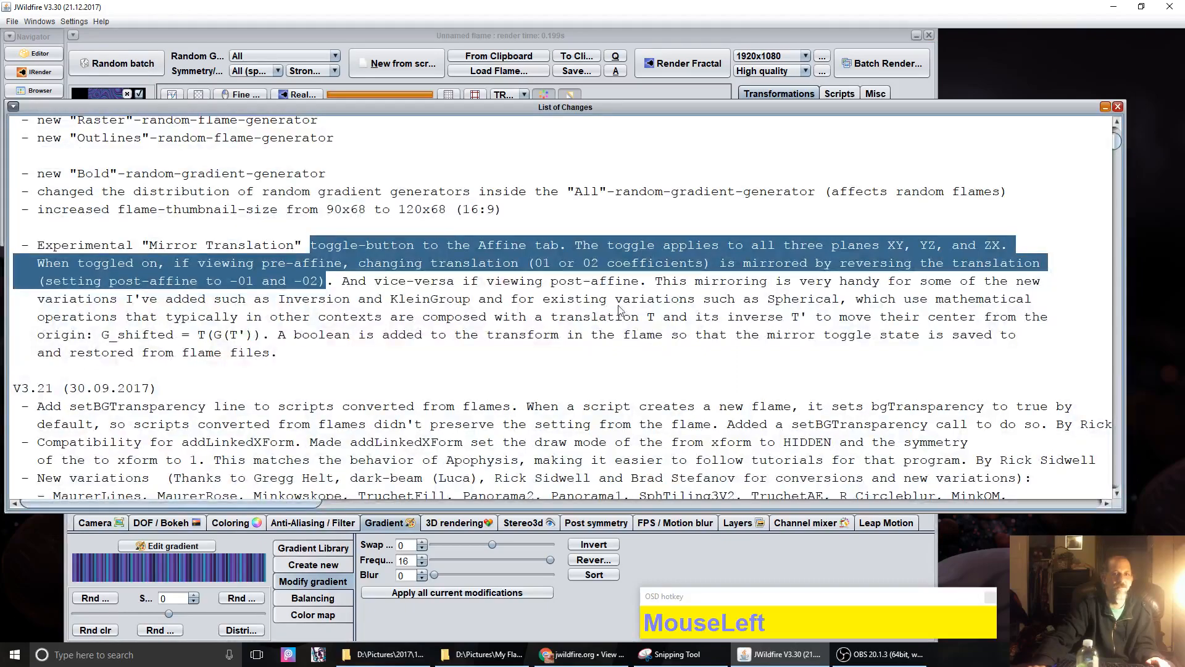
pyautogui.click(127, 302)
pyautogui.moveTo(131, 301); pyautogui.dragTo(482, 304)
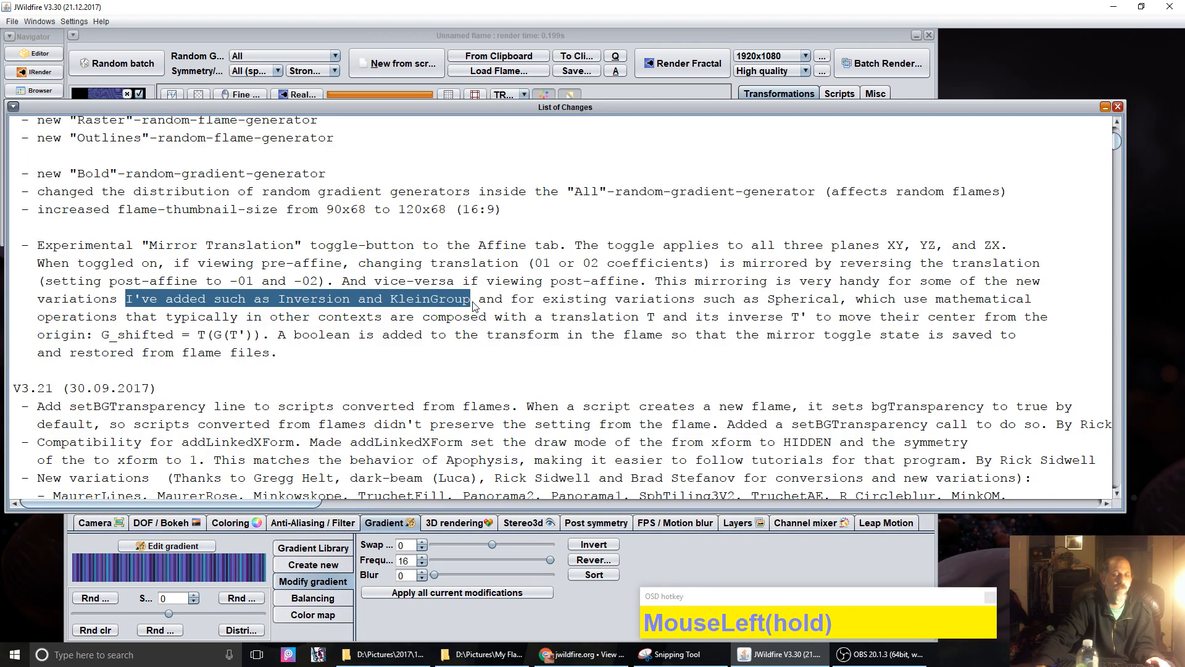
pyautogui.moveTo(269, 300); pyautogui.dragTo(292, 304)
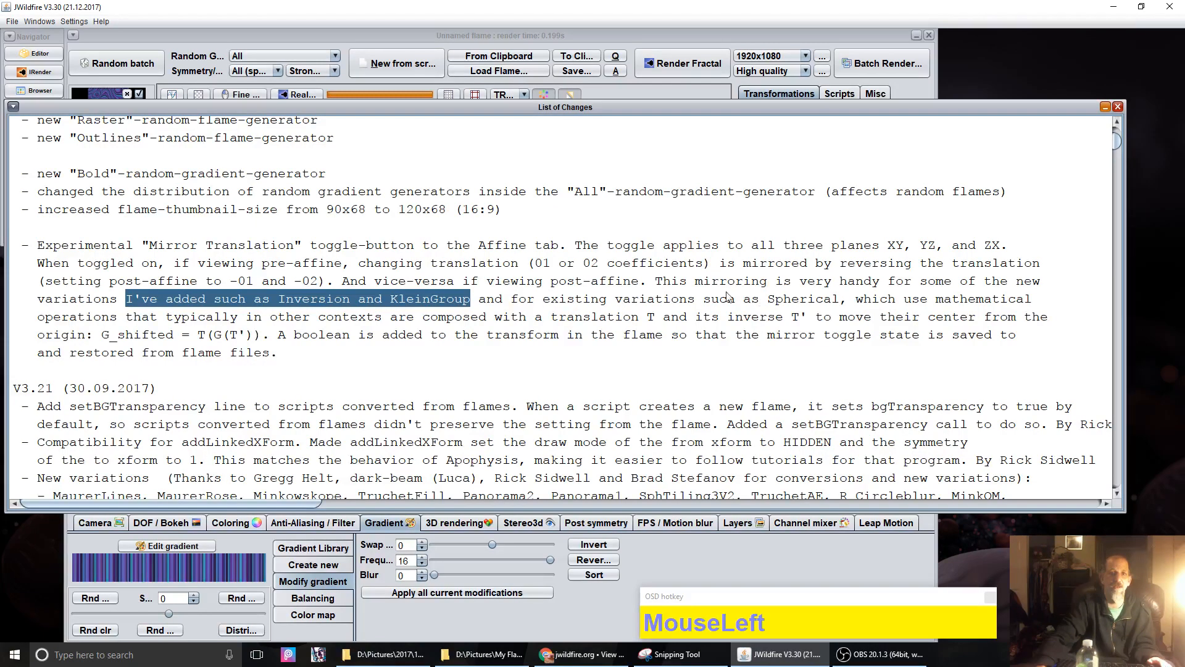
# Step: Highlight the line mentioning Spherical variations, then return to the flame editor
pyautogui.click(645, 295)
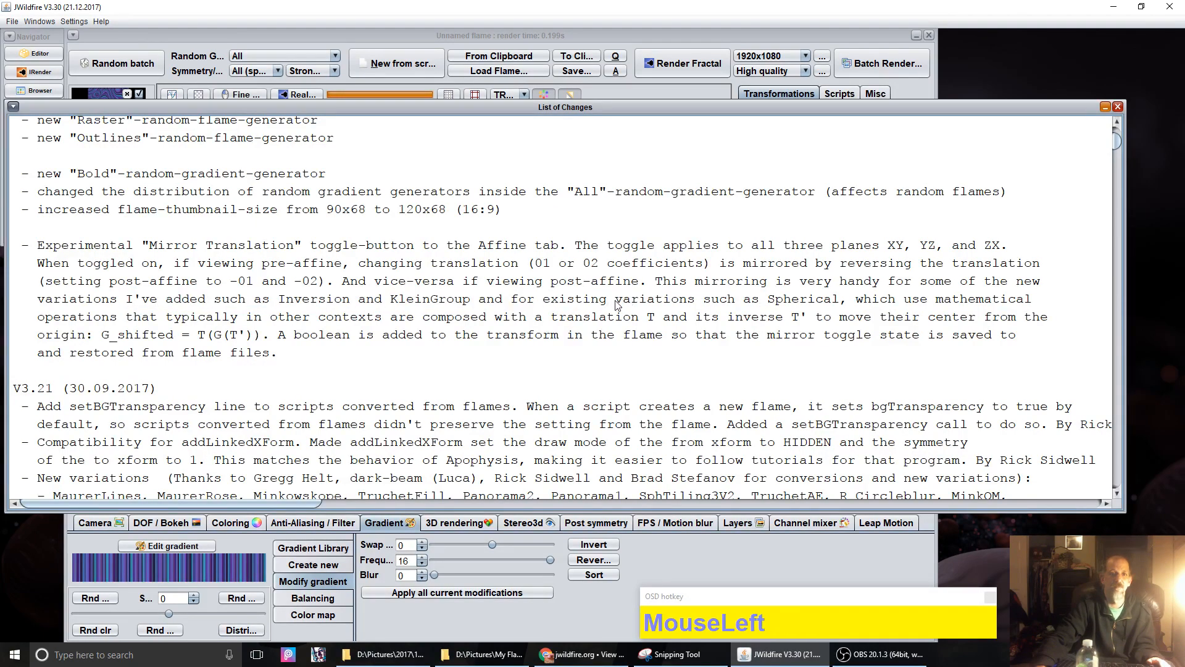
pyautogui.moveTo(622, 302); pyautogui.dragTo(858, 303)
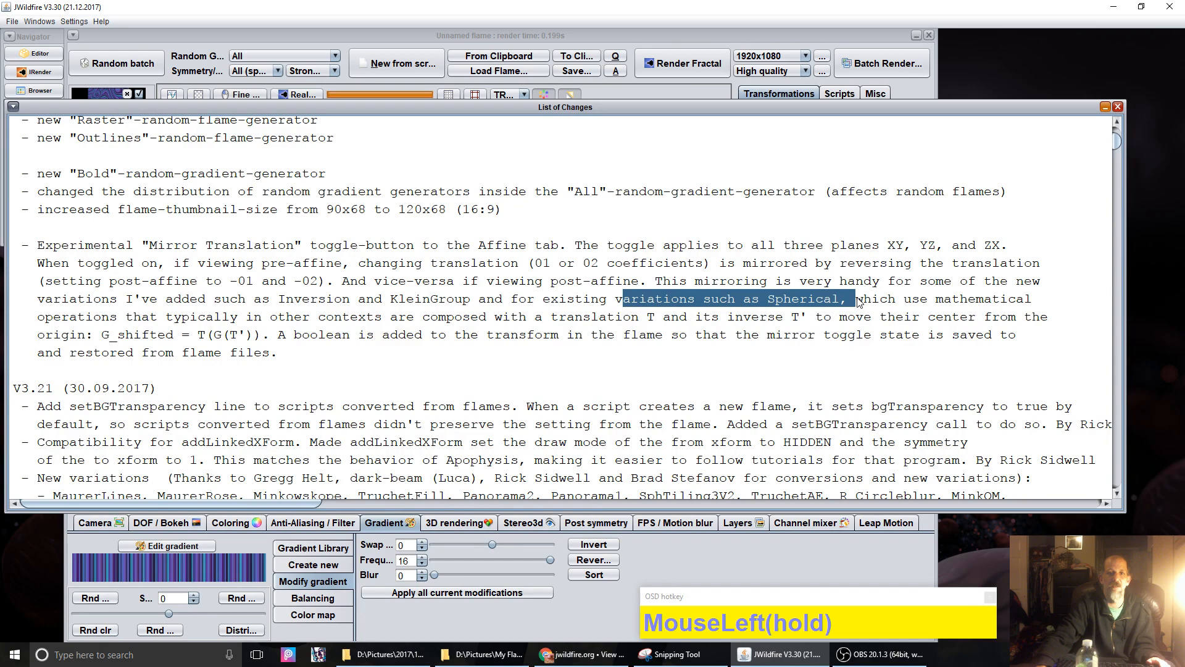
pyautogui.click(796, 304)
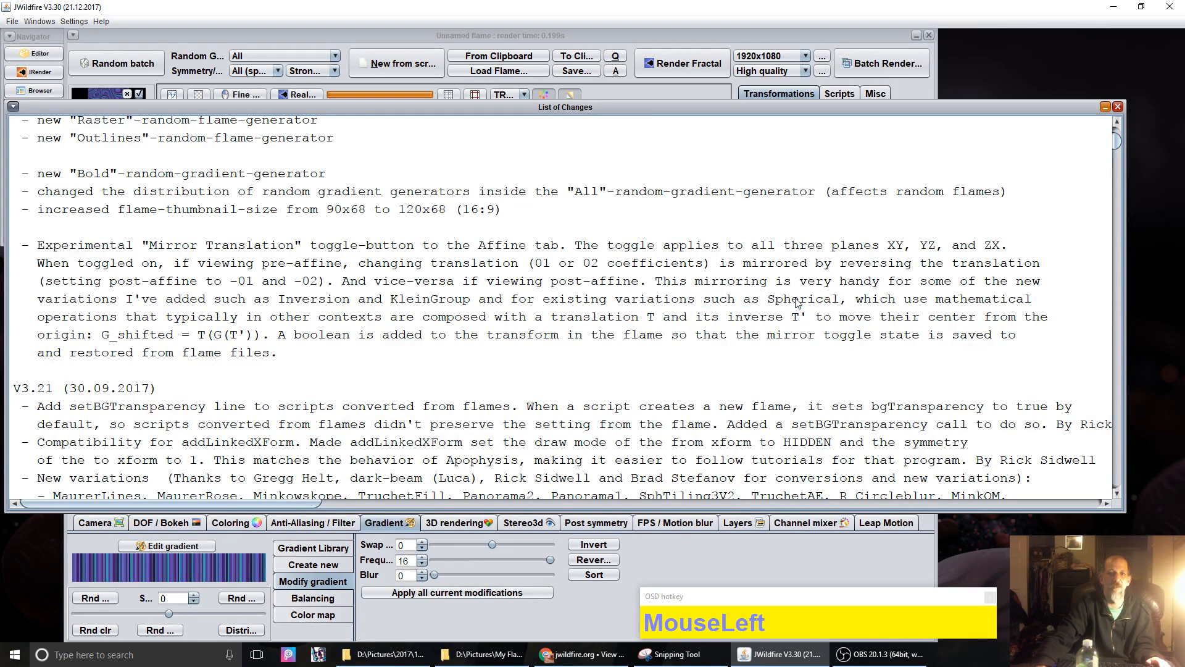
pyautogui.tripleClick(796, 302)
pyautogui.click(796, 303)
pyautogui.click(664, 34)
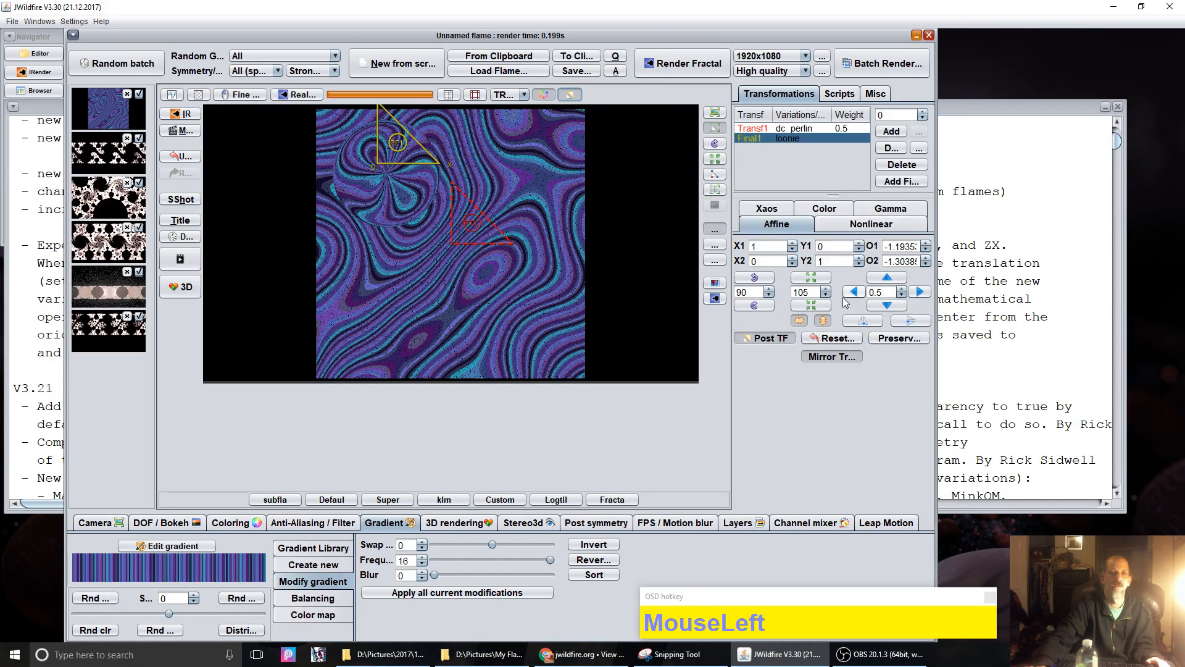
# Step: Recentre the loonie final transform to zero offsets and take a snapshot of the flame
pyautogui.click(834, 337)
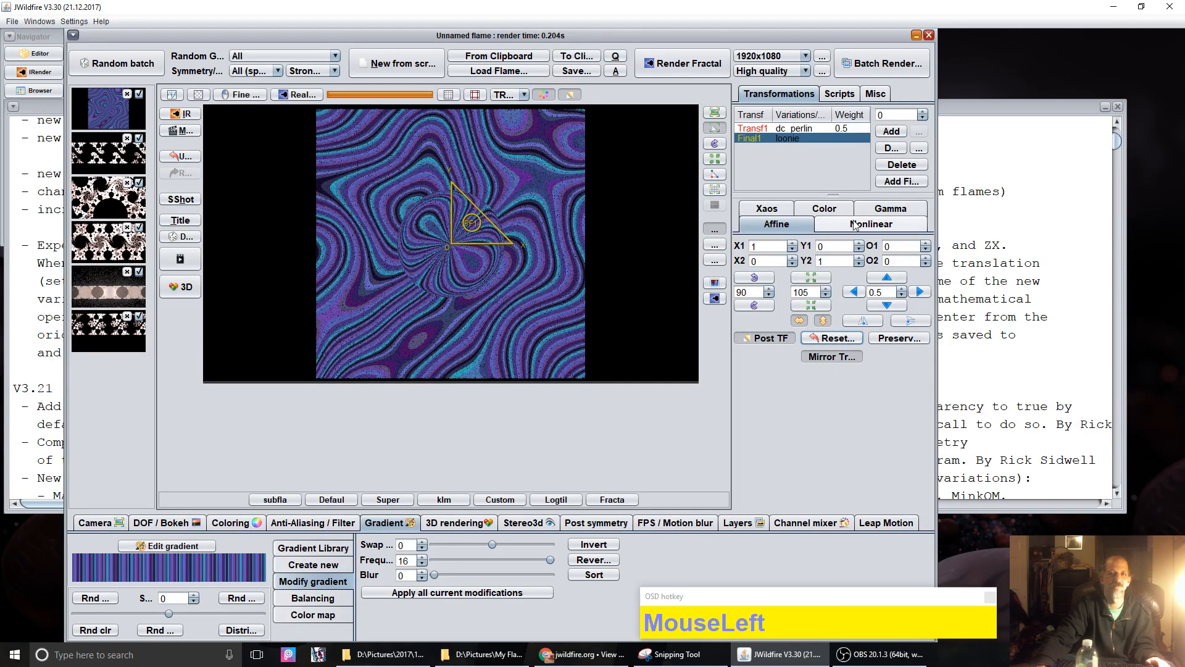
pyautogui.click(180, 199)
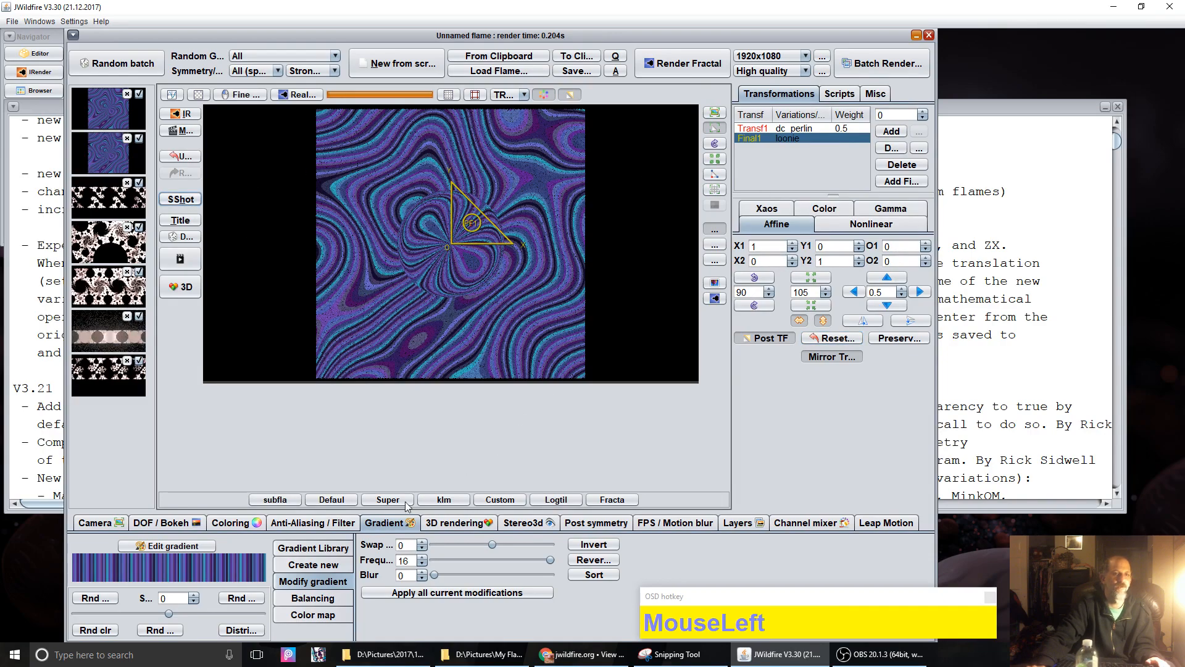
pyautogui.click(230, 524)
pyautogui.click(373, 525)
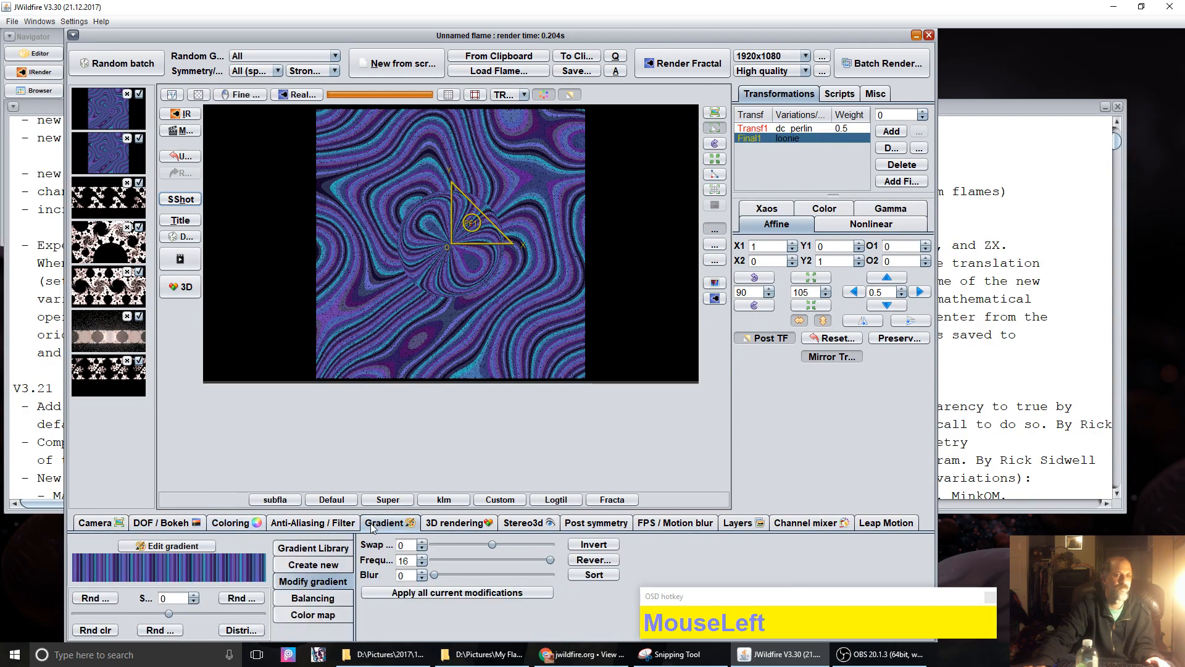
# Step: Randomise the gradient until a brown-beige one appears, then set its frequency to 16
pyautogui.click(313, 547)
pyautogui.click(91, 598)
pyautogui.click(91, 599)
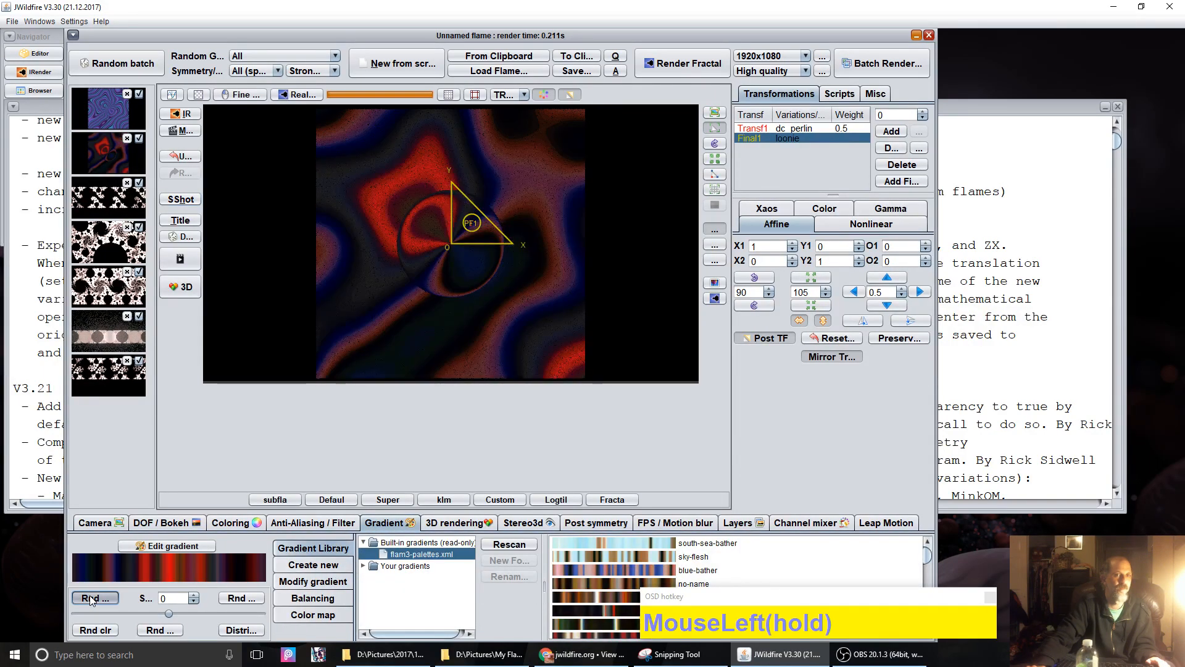
pyautogui.click(91, 598)
pyautogui.click(91, 599)
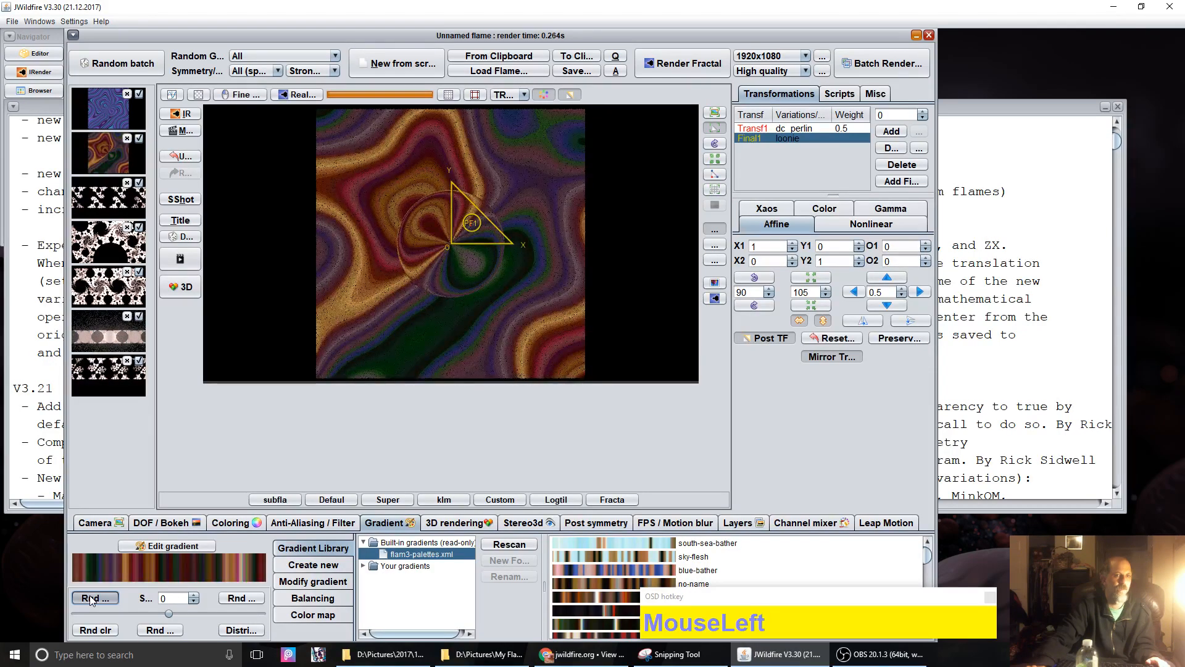
pyautogui.click(91, 599)
pyautogui.click(90, 598)
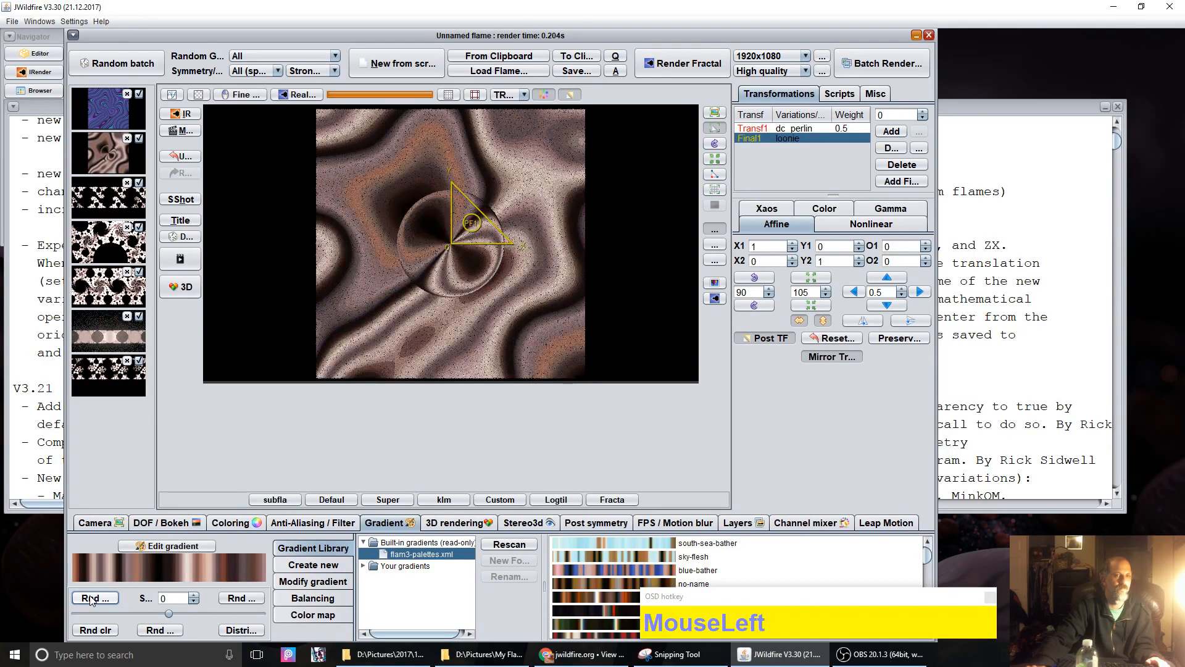
pyautogui.click(313, 582)
pyautogui.moveTo(434, 560); pyautogui.dragTo(829, 463)
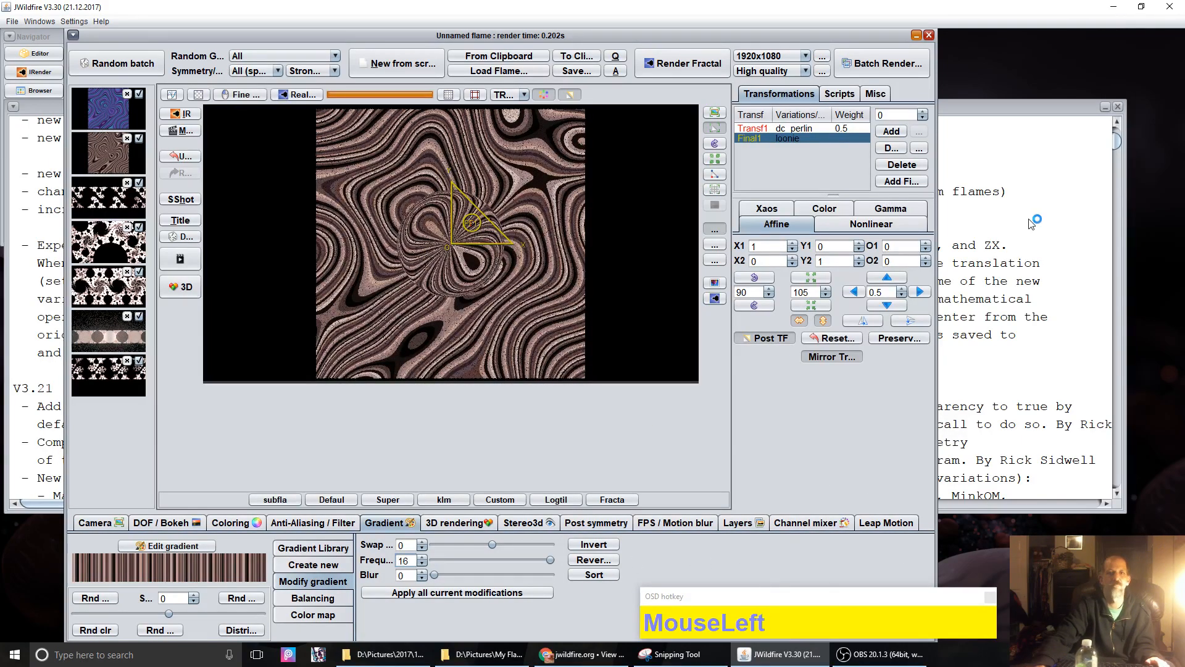
# Step: Change the Final1 transform's Var 1 variation from loonie to spherical
pyautogui.click(852, 228)
pyautogui.click(833, 245)
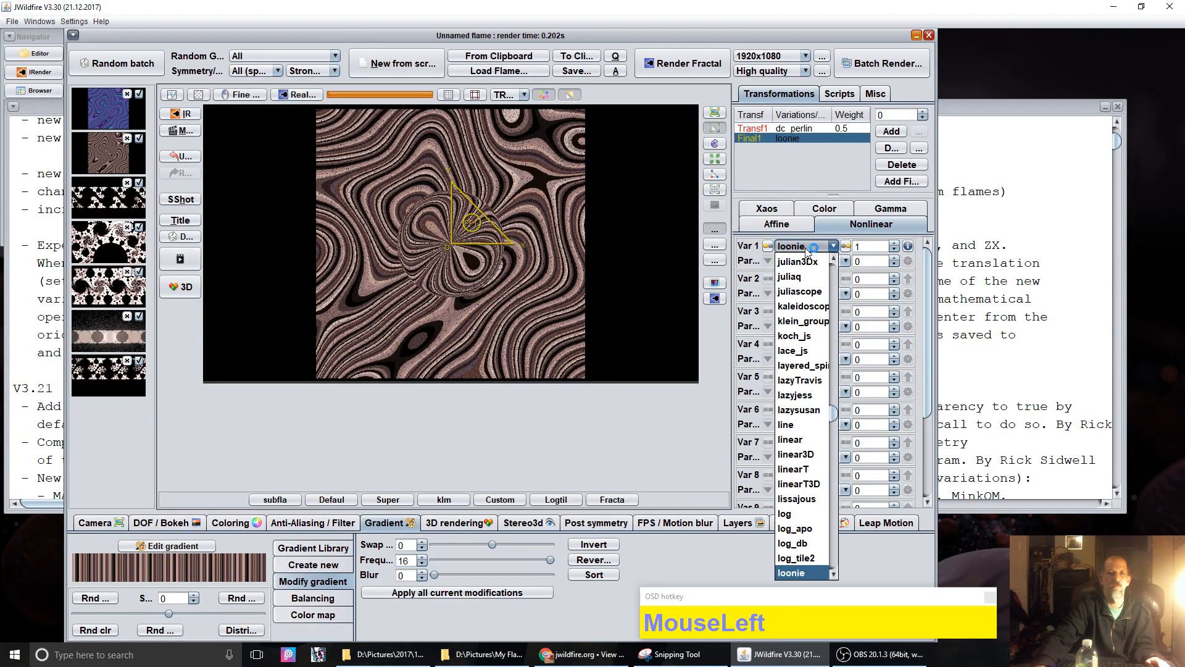
pyautogui.moveTo(834, 419); pyautogui.dragTo(825, 522)
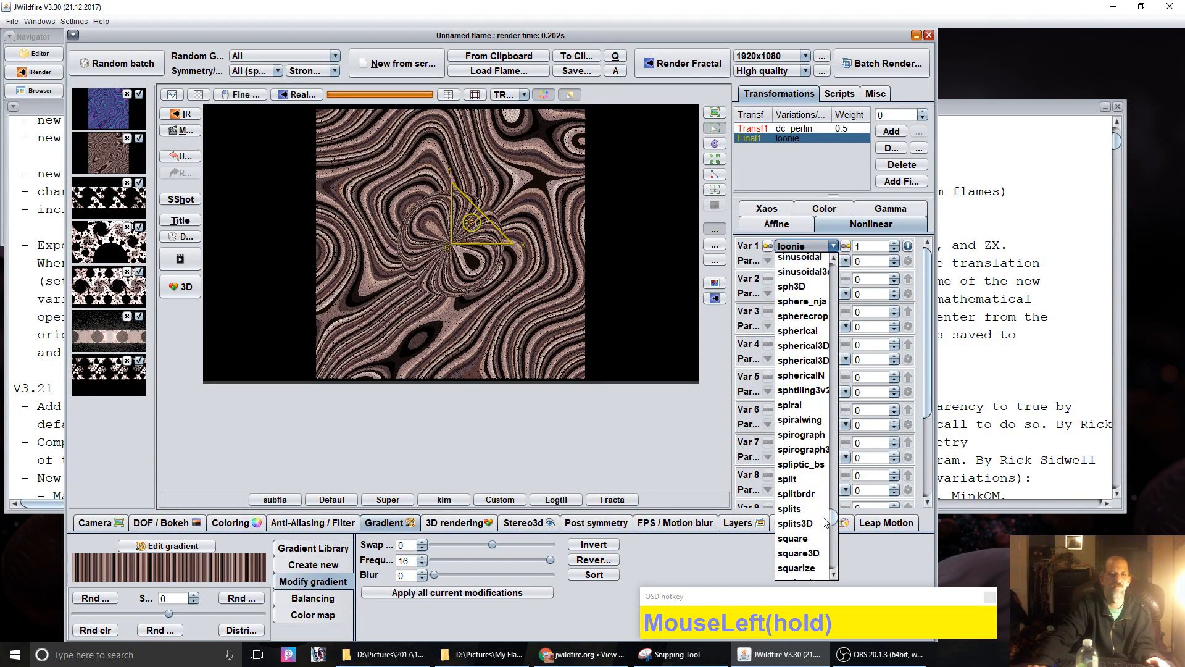
pyautogui.click(800, 332)
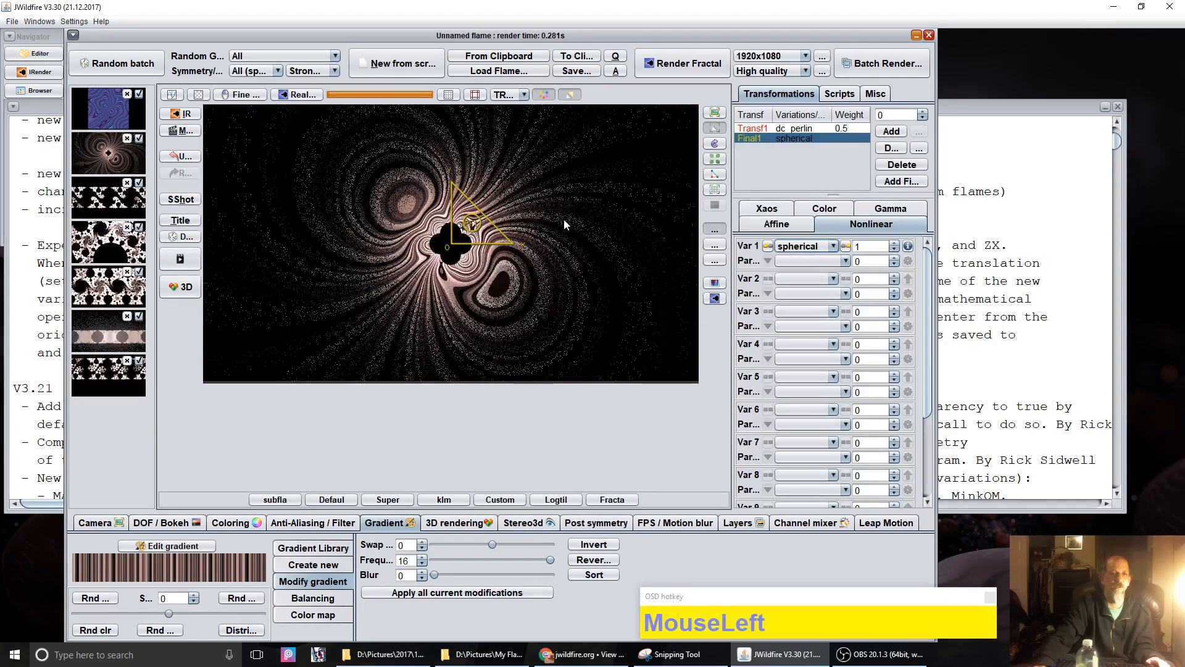
pyautogui.click(790, 232)
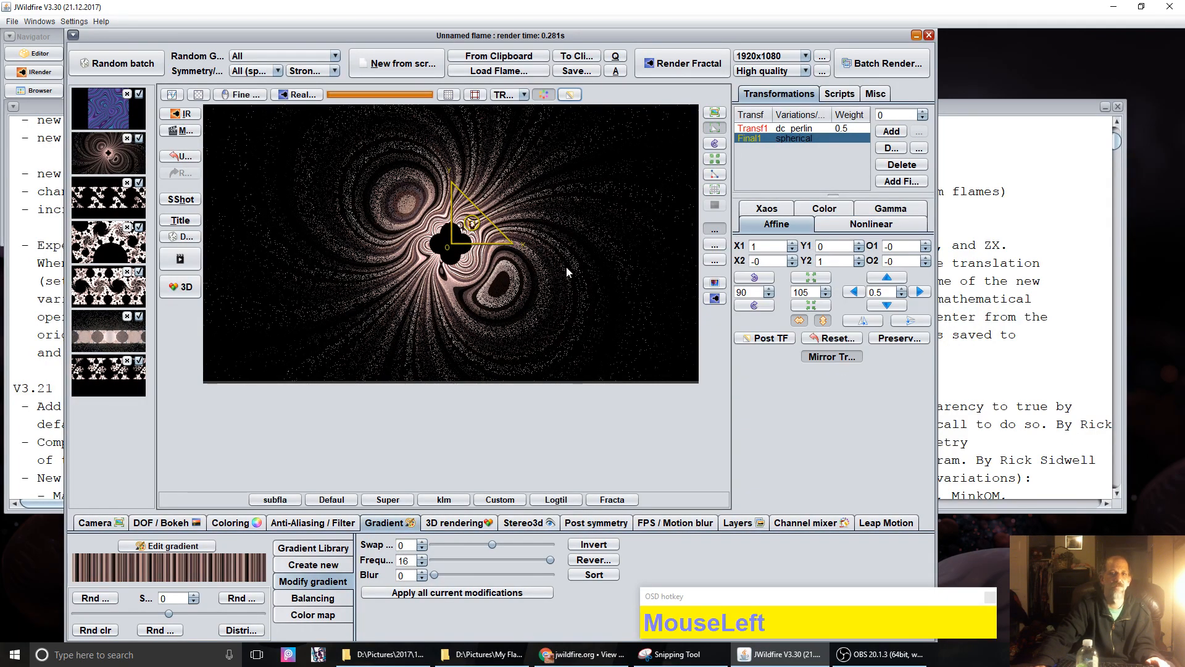
pyautogui.click(832, 357)
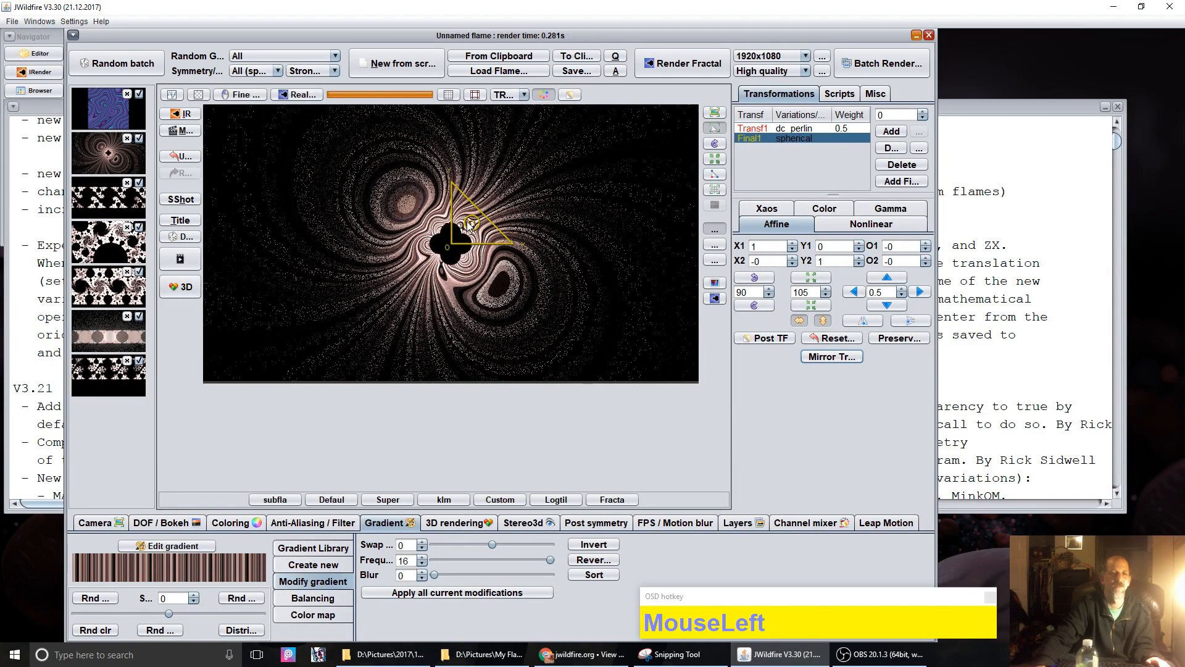
# Step: Lower Fade to White to 125.2 and drag the spherical final transform around the preview
pyautogui.click(235, 525)
pyautogui.moveTo(400, 591); pyautogui.dragTo(355, 589)
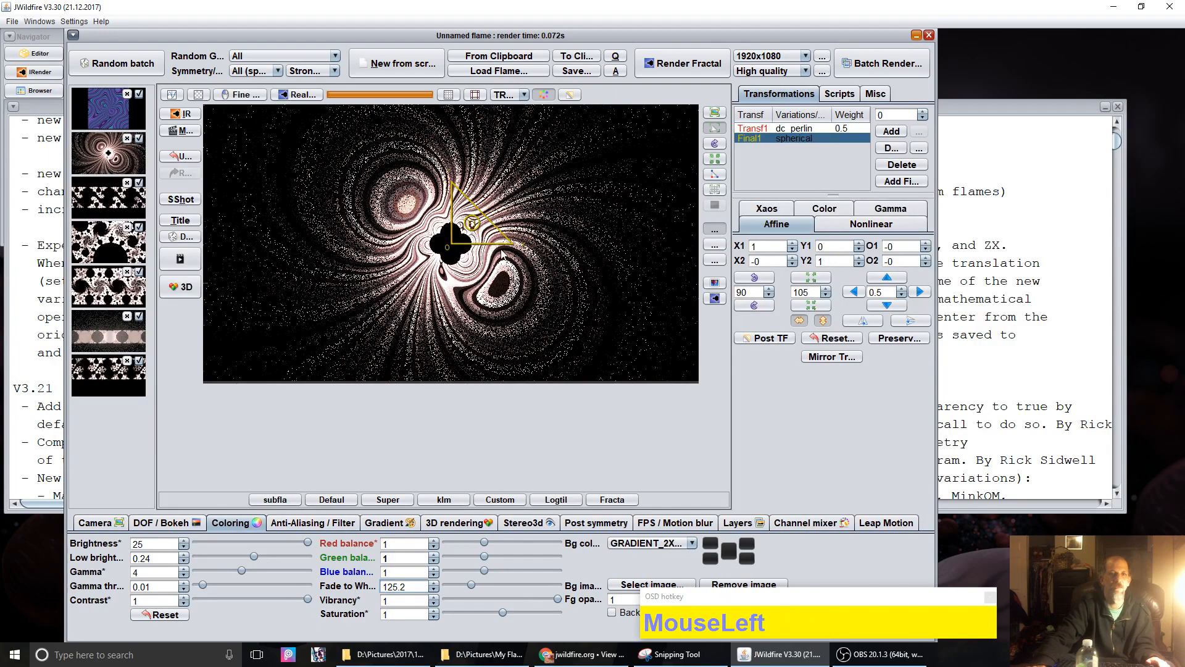
pyautogui.moveTo(472, 240); pyautogui.dragTo(577, 271)
pyautogui.moveTo(579, 229)
pyautogui.mouseDown()
pyautogui.moveTo(333, 244)
pyautogui.moveTo(283, 183)
pyautogui.moveTo(321, 154)
pyautogui.moveTo(458, 146)
pyautogui.moveTo(438, 139)
pyautogui.moveTo(377, 133)
pyautogui.moveTo(354, 144)
pyautogui.moveTo(346, 194)
pyautogui.moveTo(396, 250)
pyautogui.moveTo(426, 231)
pyautogui.moveTo(344, 234)
pyautogui.moveTo(444, 204)
pyautogui.moveTo(526, 204)
pyautogui.moveTo(597, 224)
pyautogui.mouseUp()
# Step: Reset the final transform's offsets and try dragging its post-transform to new offsets
pyautogui.click(833, 338)
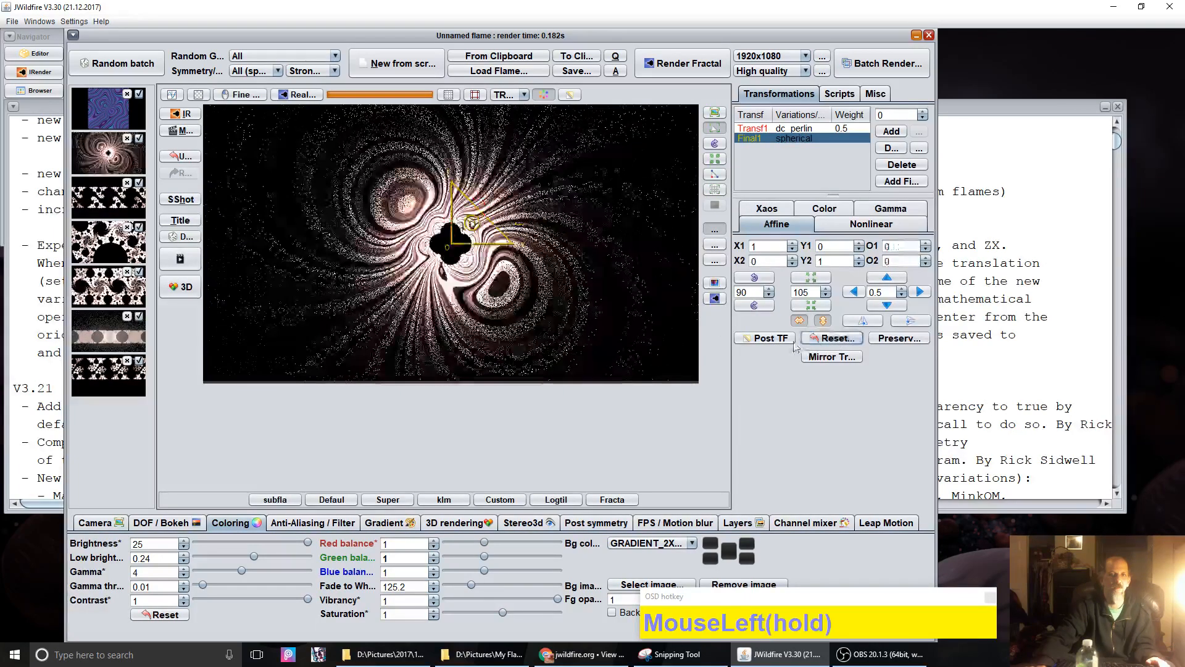
pyautogui.click(766, 339)
pyautogui.moveTo(495, 243); pyautogui.dragTo(447, 207)
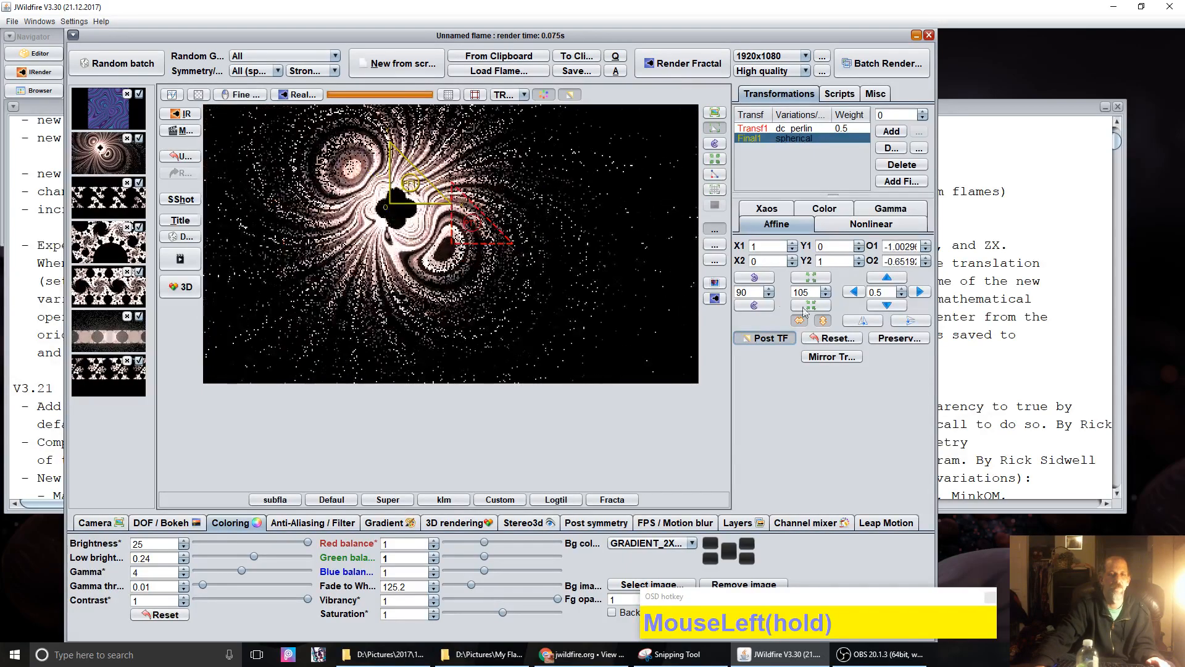
pyautogui.click(842, 340)
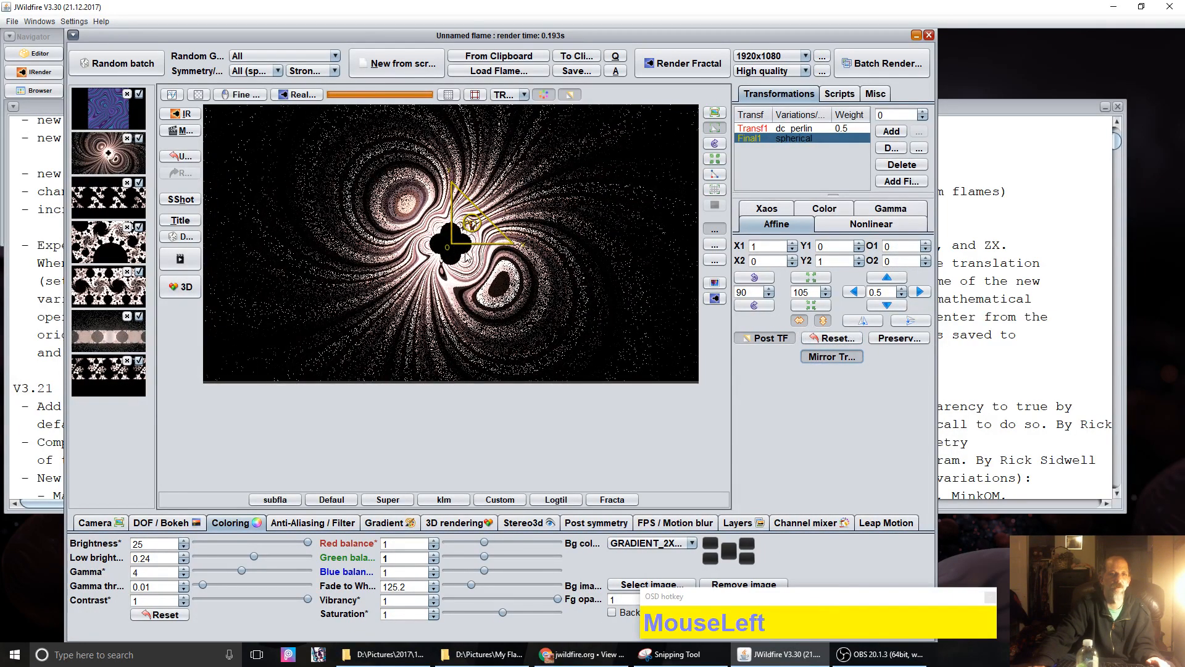
pyautogui.moveTo(464, 238); pyautogui.dragTo(593, 204)
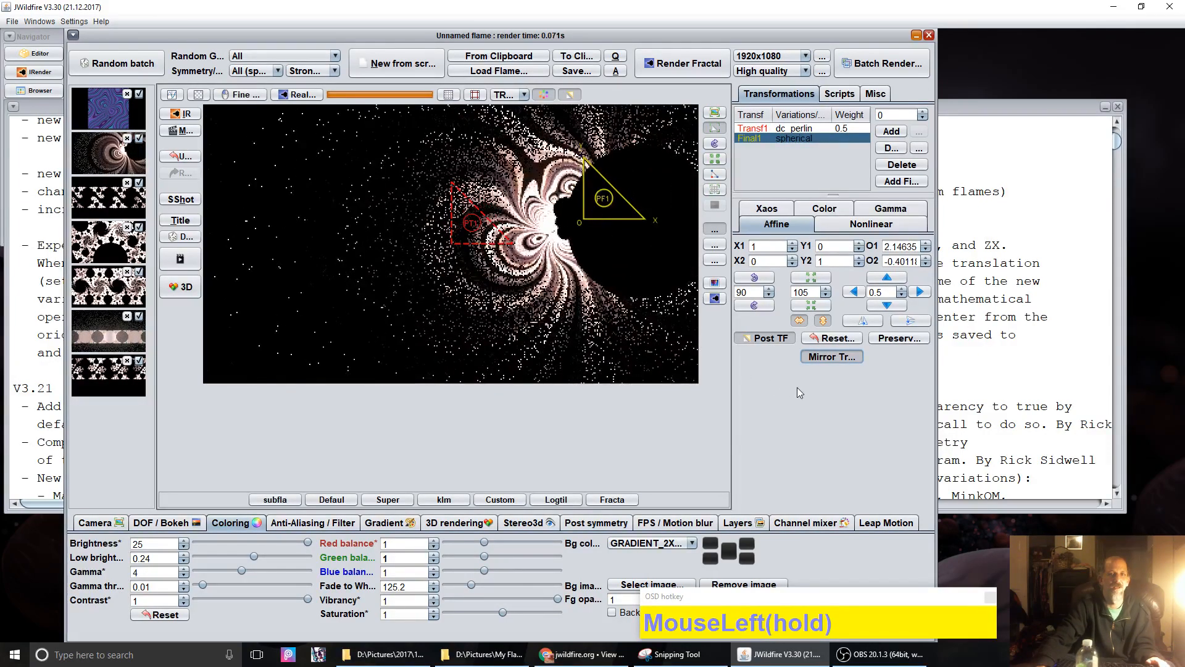
# Step: Test further main- and post-transform offsets, then start a new empty flame from scratch
pyautogui.click(769, 339)
pyautogui.click(762, 343)
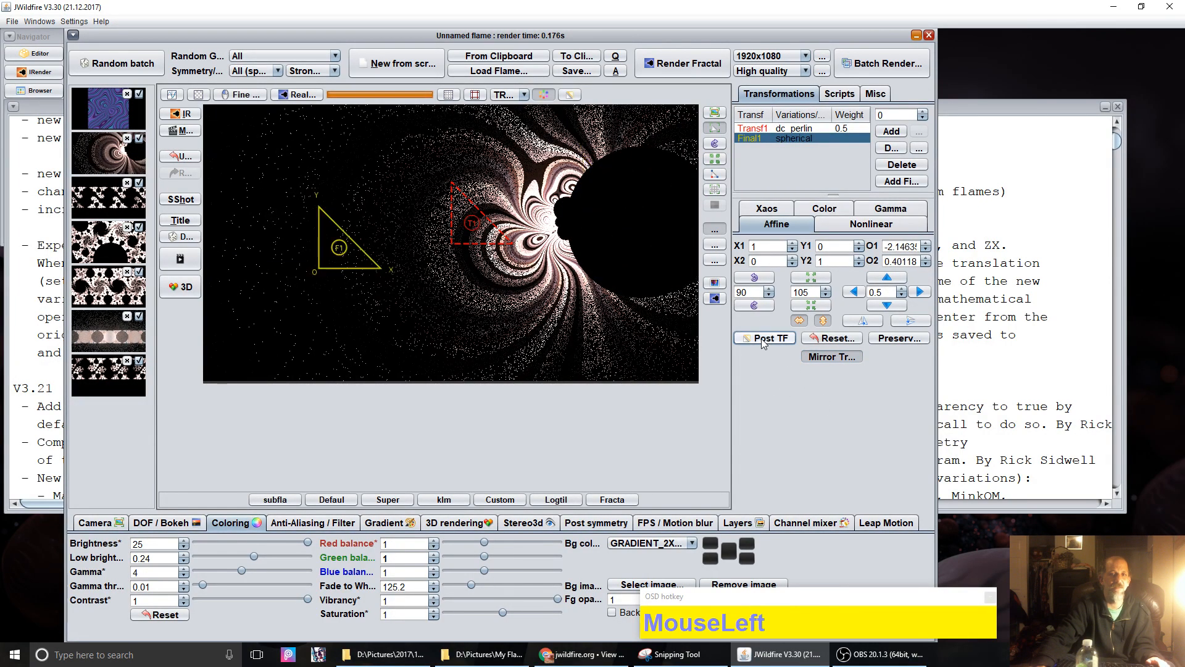
pyautogui.moveTo(338, 252); pyautogui.dragTo(586, 223)
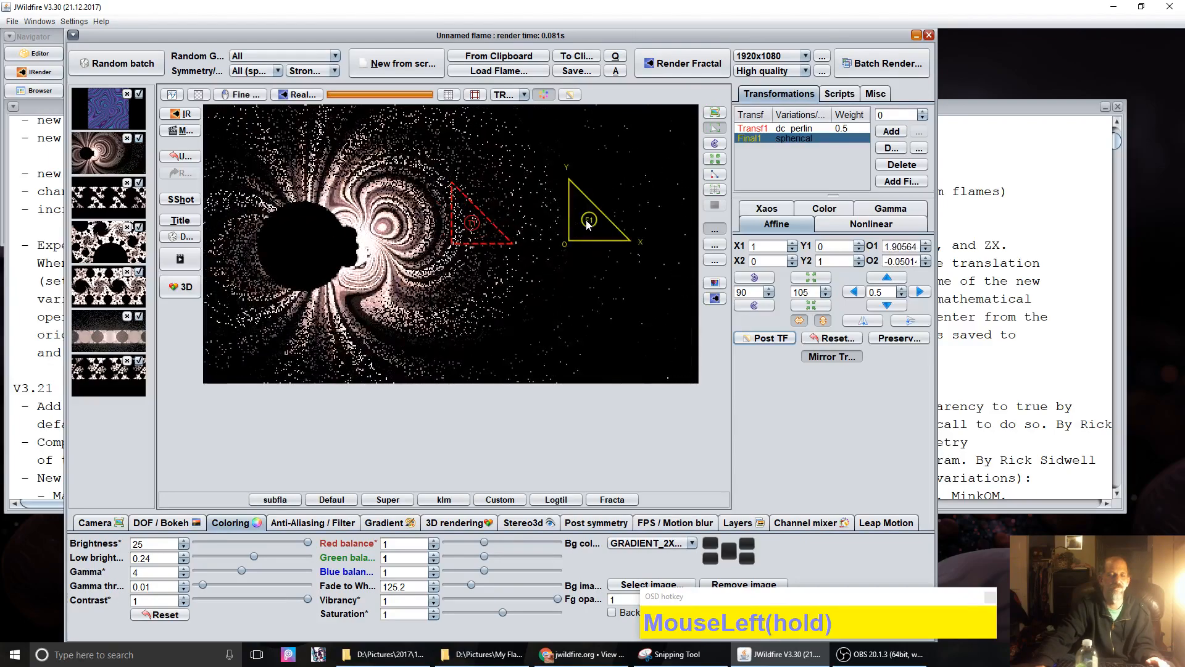
pyautogui.click(569, 93)
pyautogui.moveTo(391, 234); pyautogui.dragTo(423, 250)
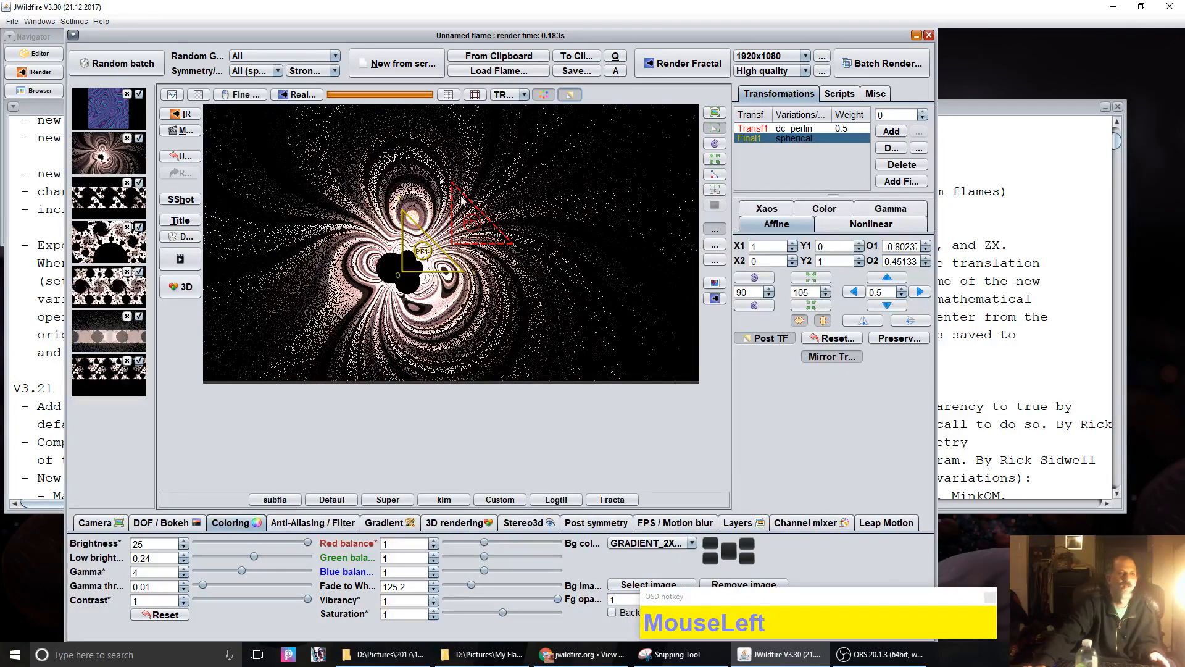
pyautogui.click(389, 61)
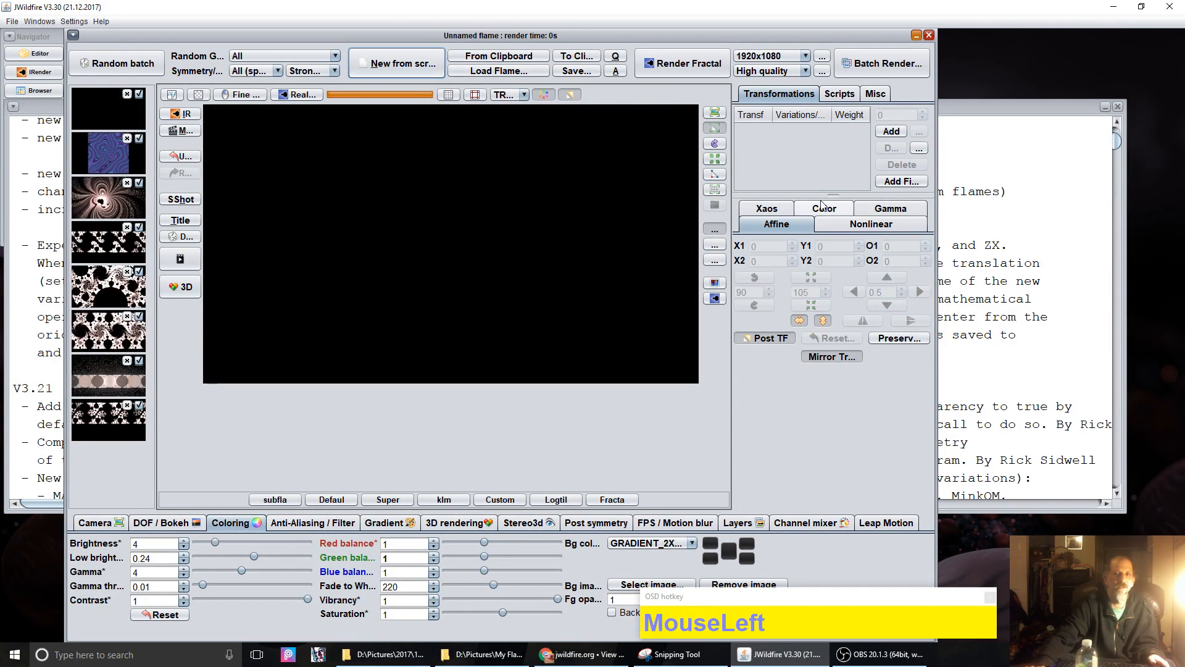
# Step: Add a first transform to the empty flame and set its Var 1 variation to klein_group
pyautogui.click(887, 132)
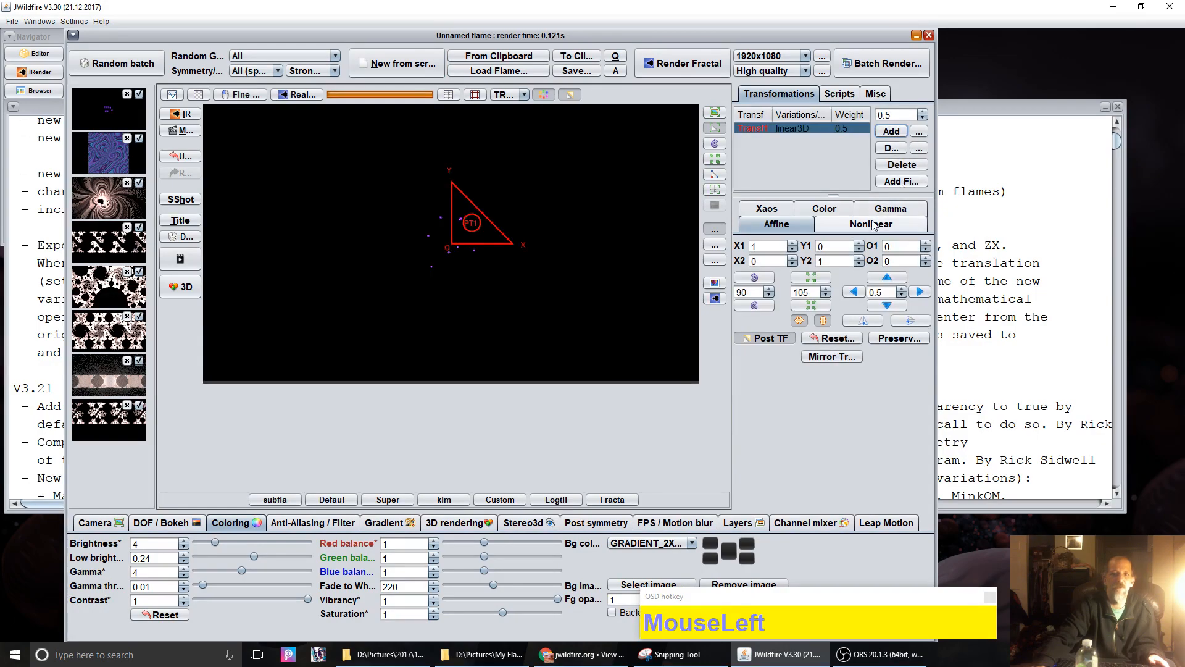
pyautogui.click(872, 224)
pyautogui.click(796, 246)
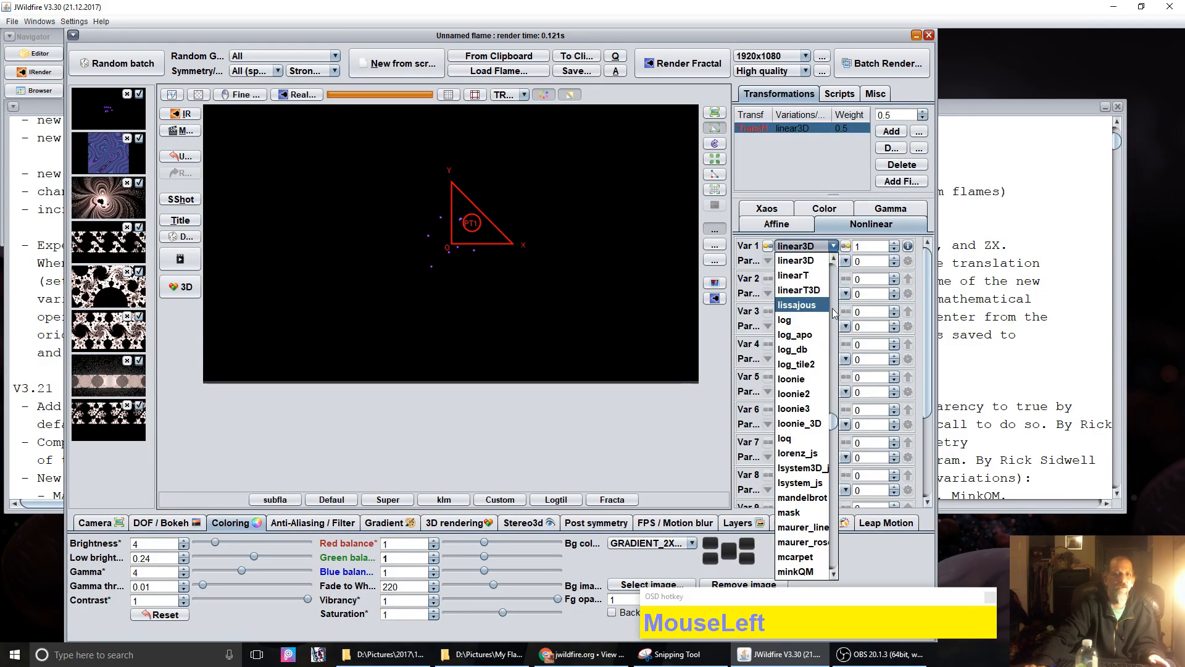
pyautogui.scroll(-3, 792, 537)
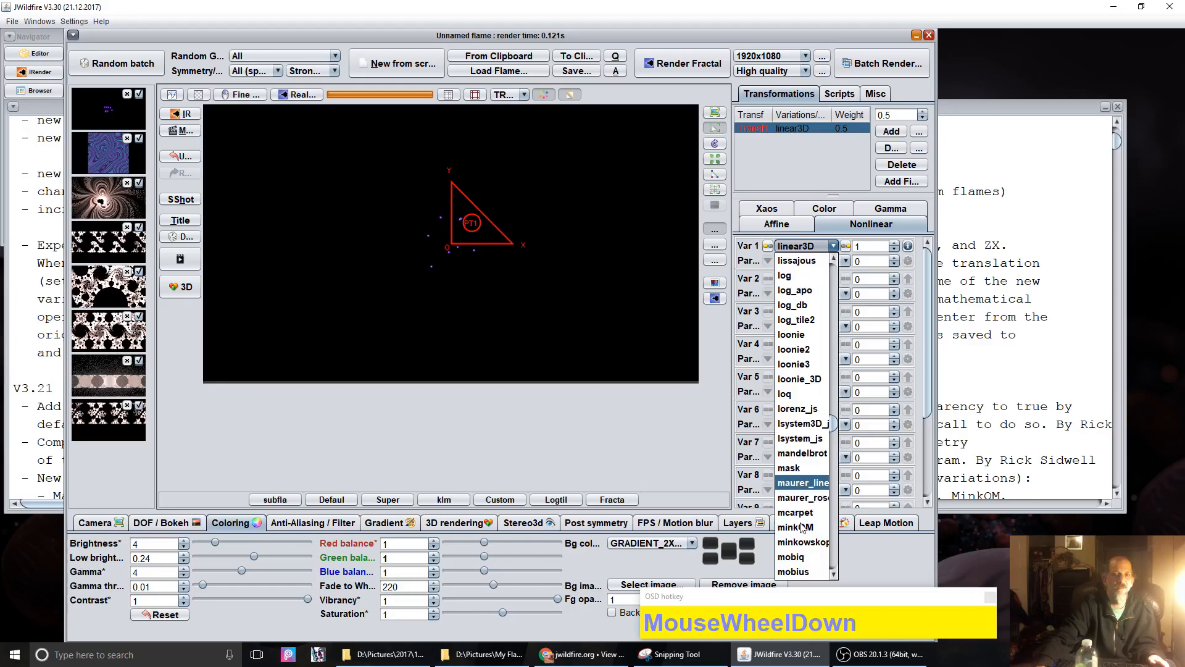
pyautogui.scroll(7, 802, 526)
pyautogui.scroll(2, 802, 527)
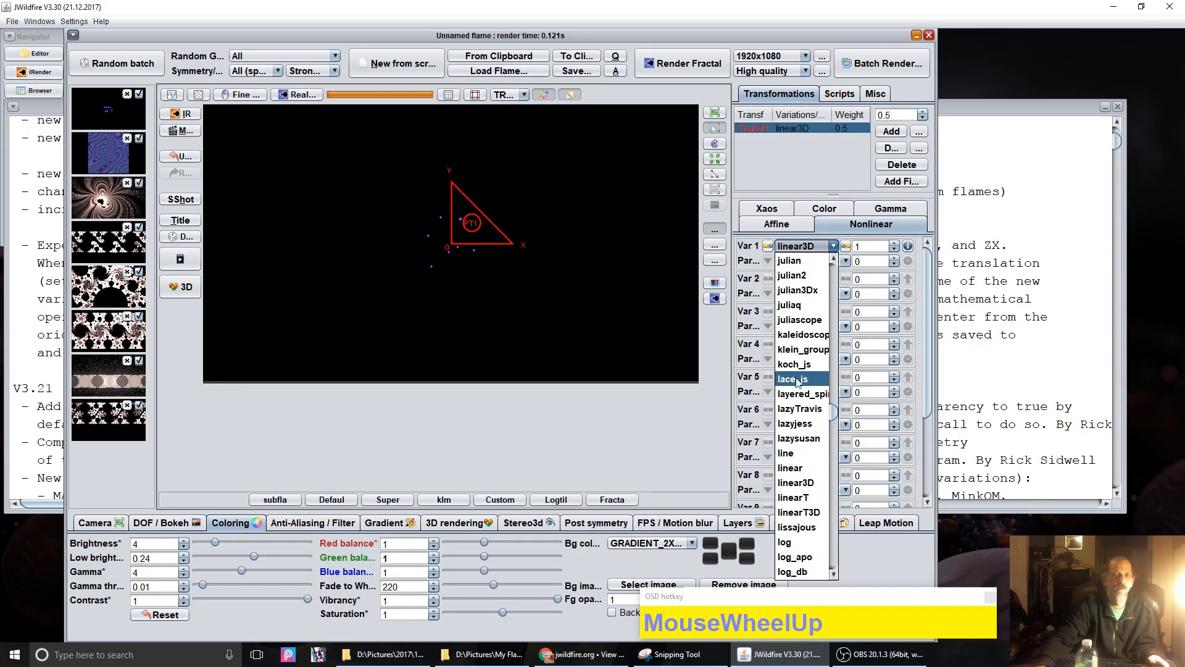
pyautogui.click(802, 350)
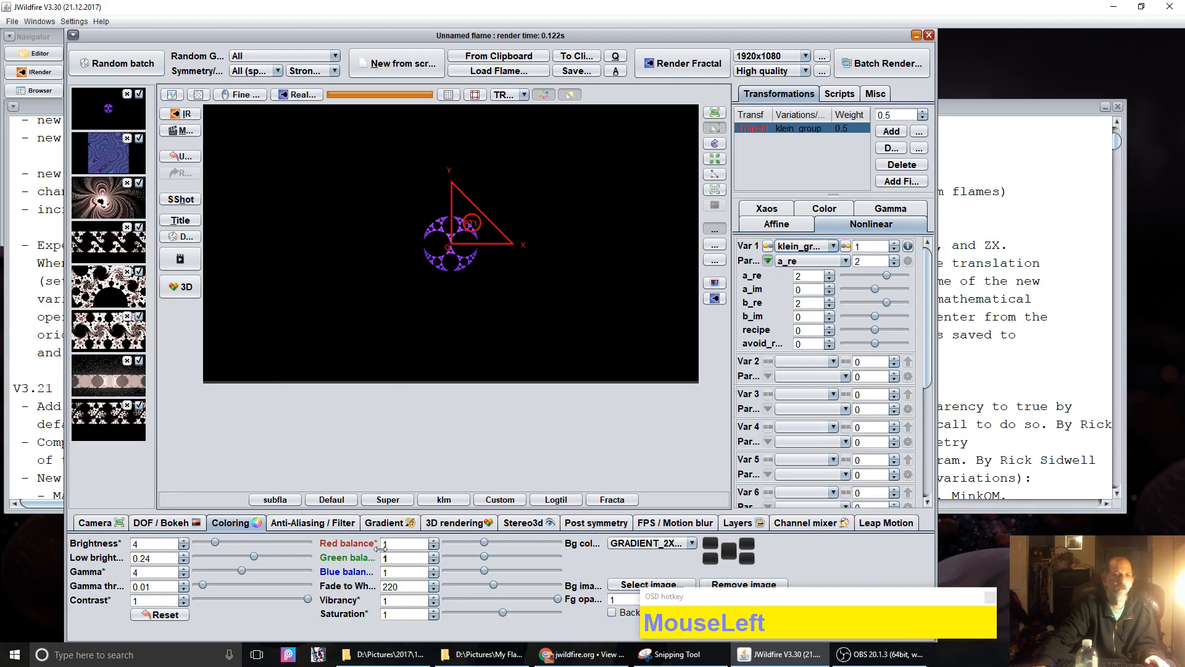
pyautogui.click(389, 523)
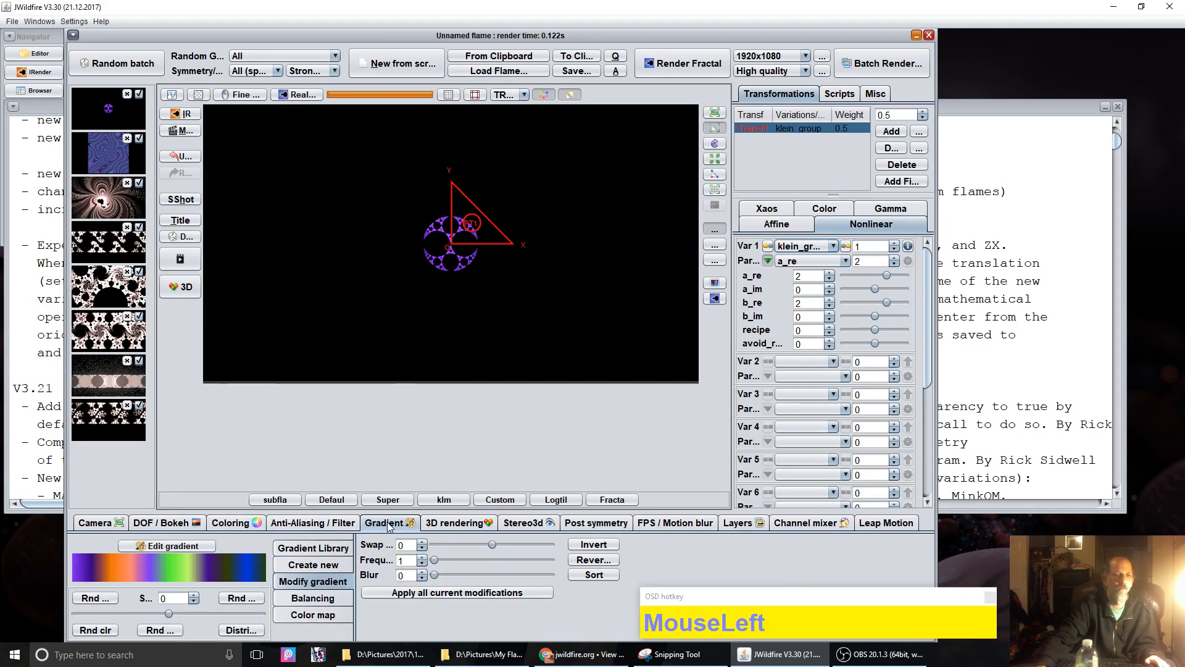
# Step: Apply the picasso.jfille-chevre.ppm gradient and raise Pixels per unit from 50 to 131.2
pyautogui.click(313, 548)
pyautogui.scroll(-6, 572, 577)
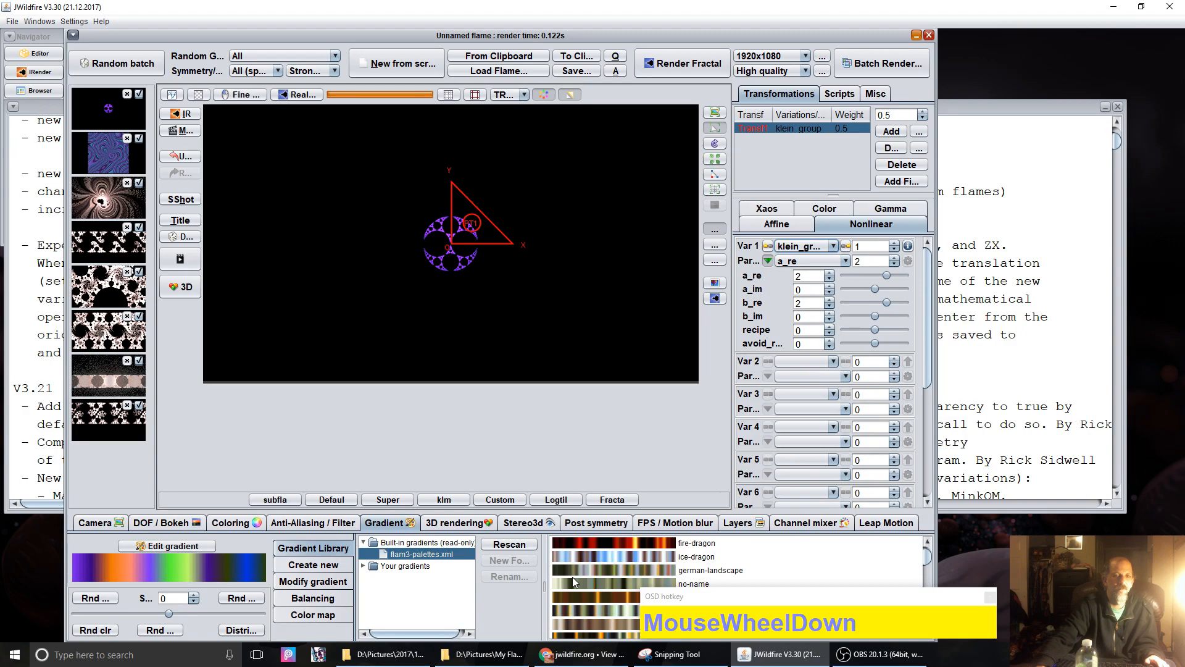
pyautogui.scroll(-3, 572, 577)
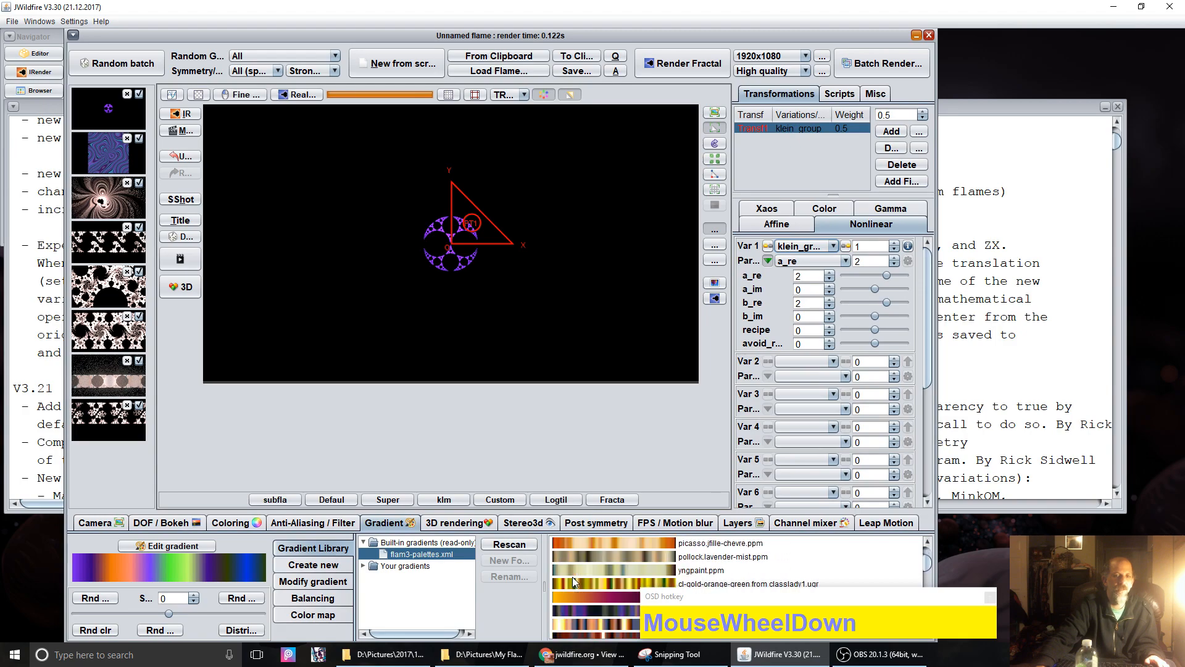
pyautogui.click(589, 542)
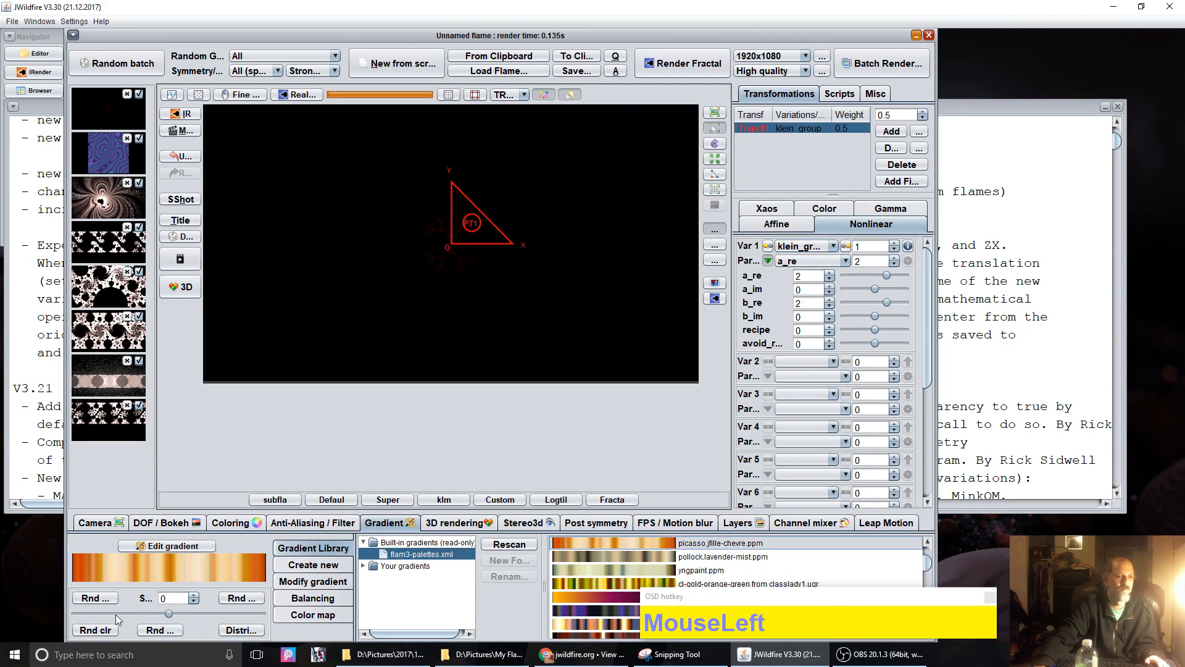
pyautogui.click(95, 629)
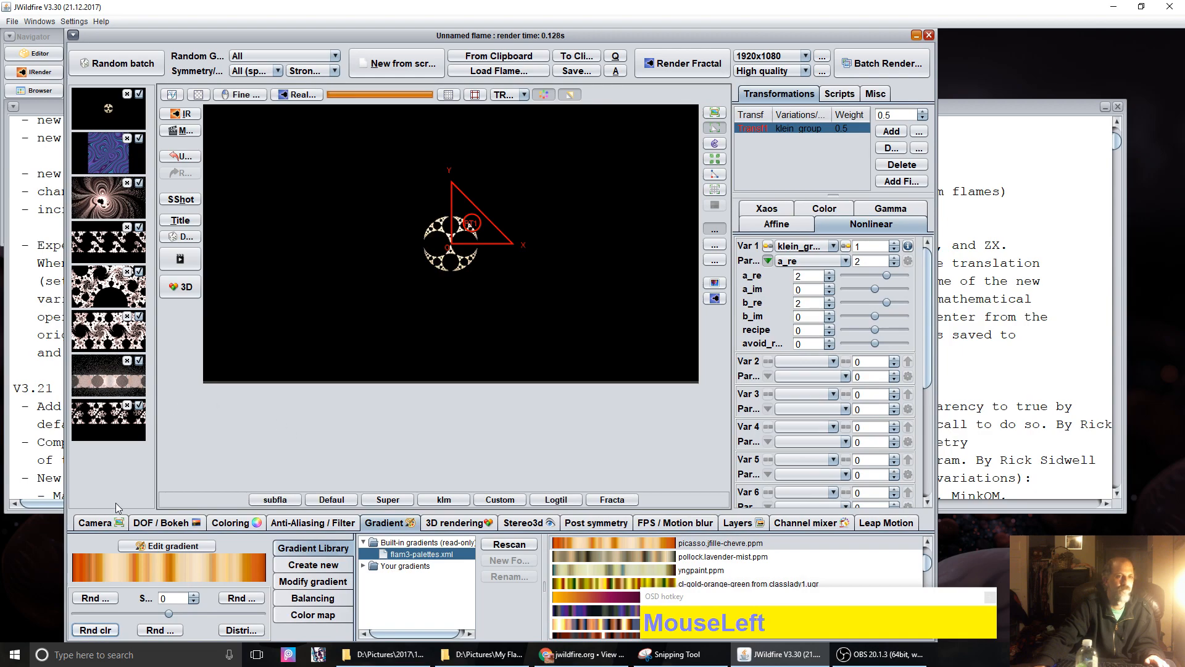
pyautogui.click(92, 528)
pyautogui.moveTo(362, 588); pyautogui.dragTo(435, 508)
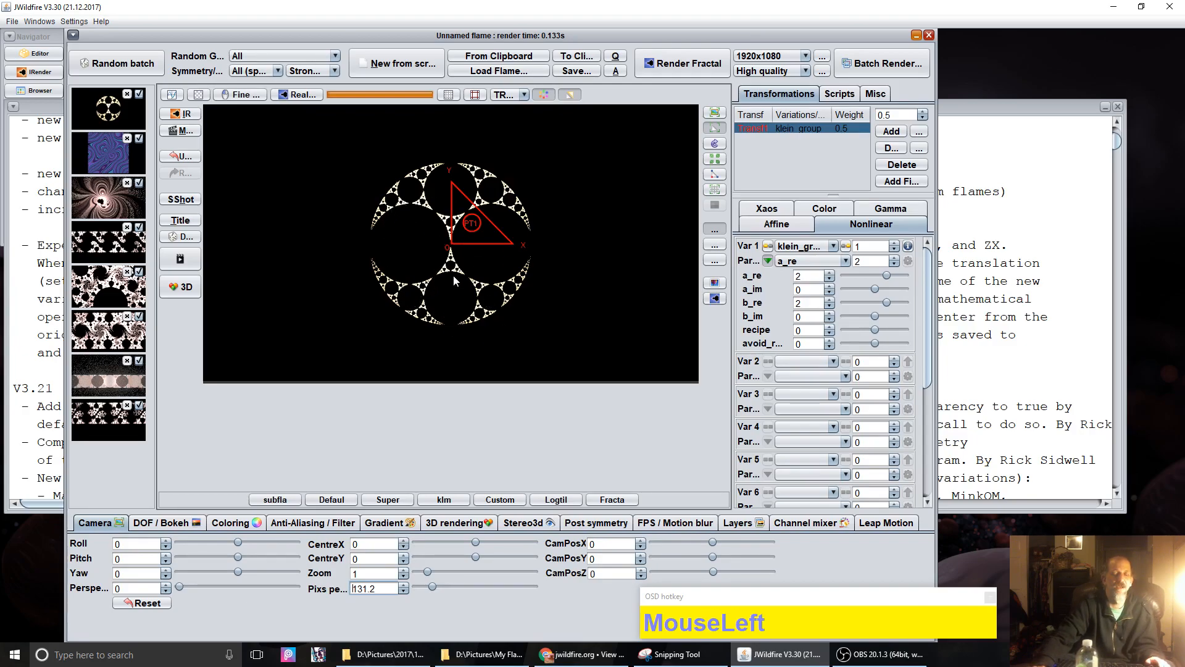
# Step: Experiment with the klein_group recipe value, entering 4, dragging it down, then entering 0
pyautogui.click(812, 330)
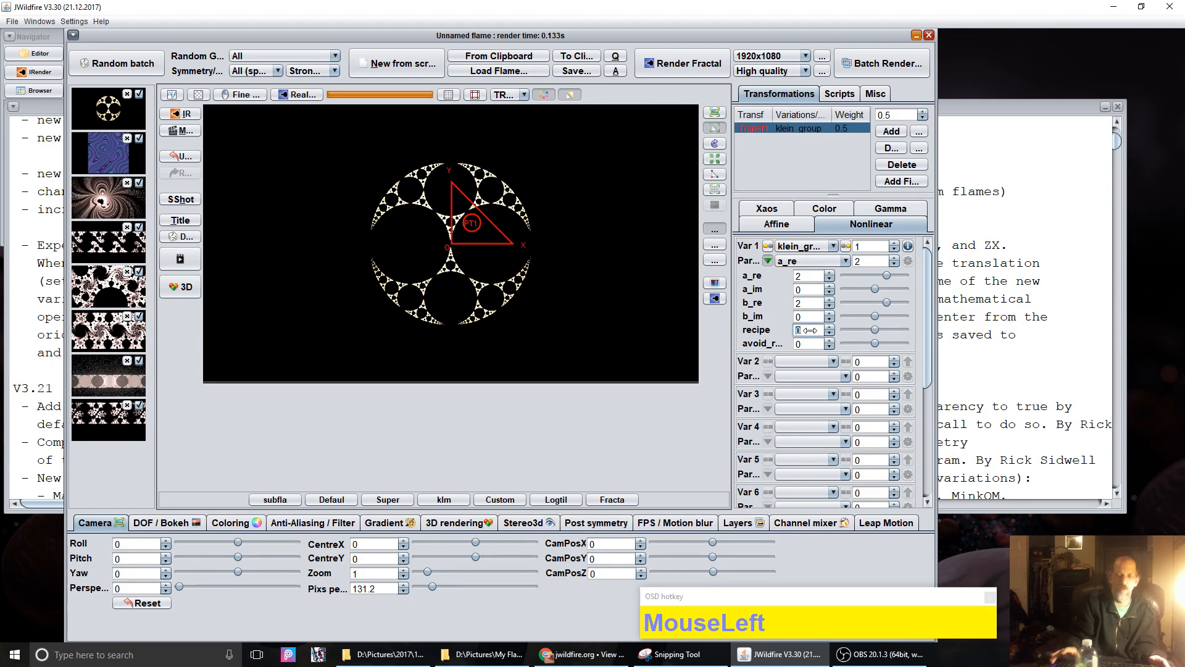
pyautogui.write('4')
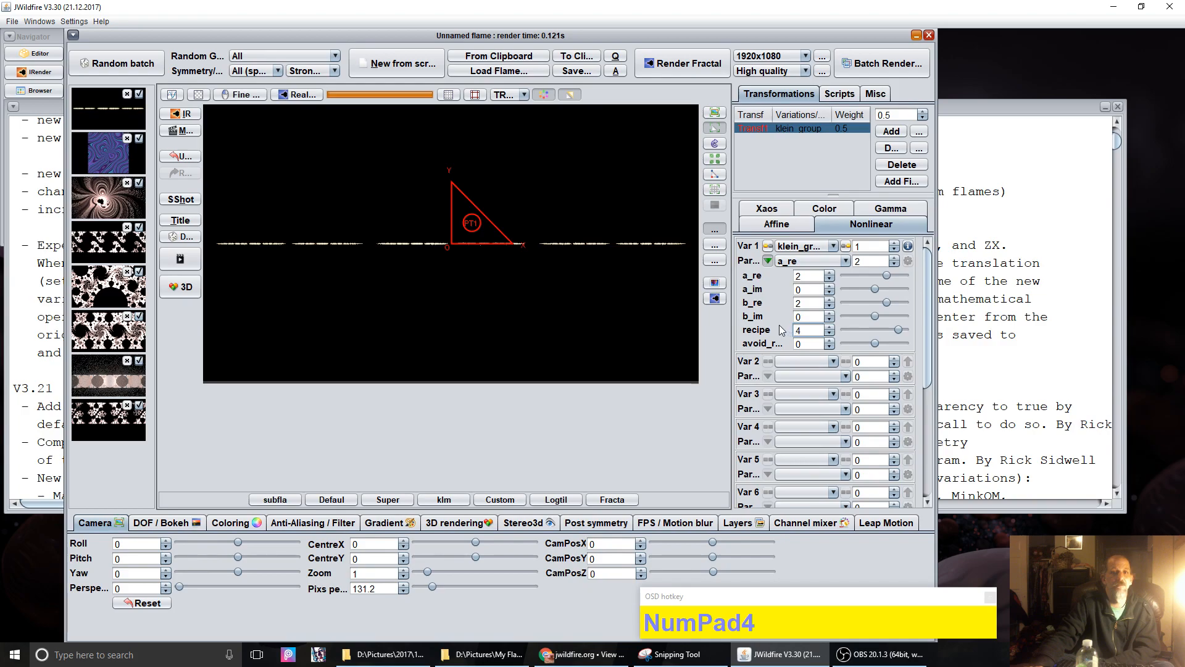
pyautogui.click(809, 332)
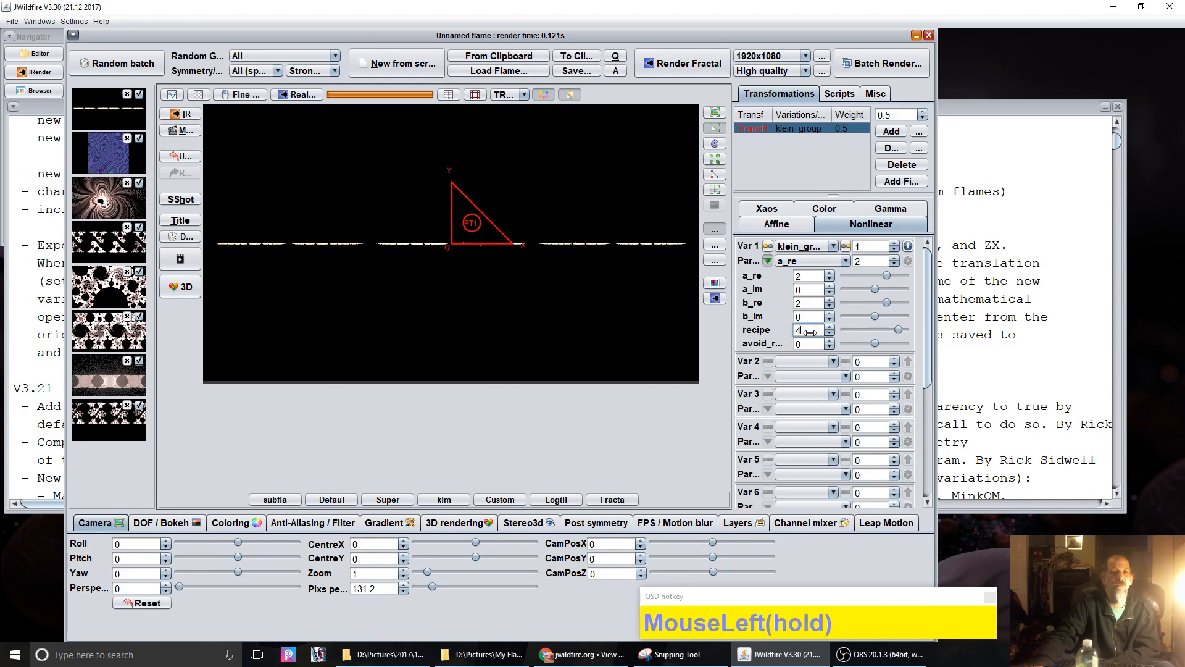
pyautogui.moveTo(810, 333); pyautogui.dragTo(391, 333)
pyautogui.doubleClick(812, 327)
pyautogui.write('0')
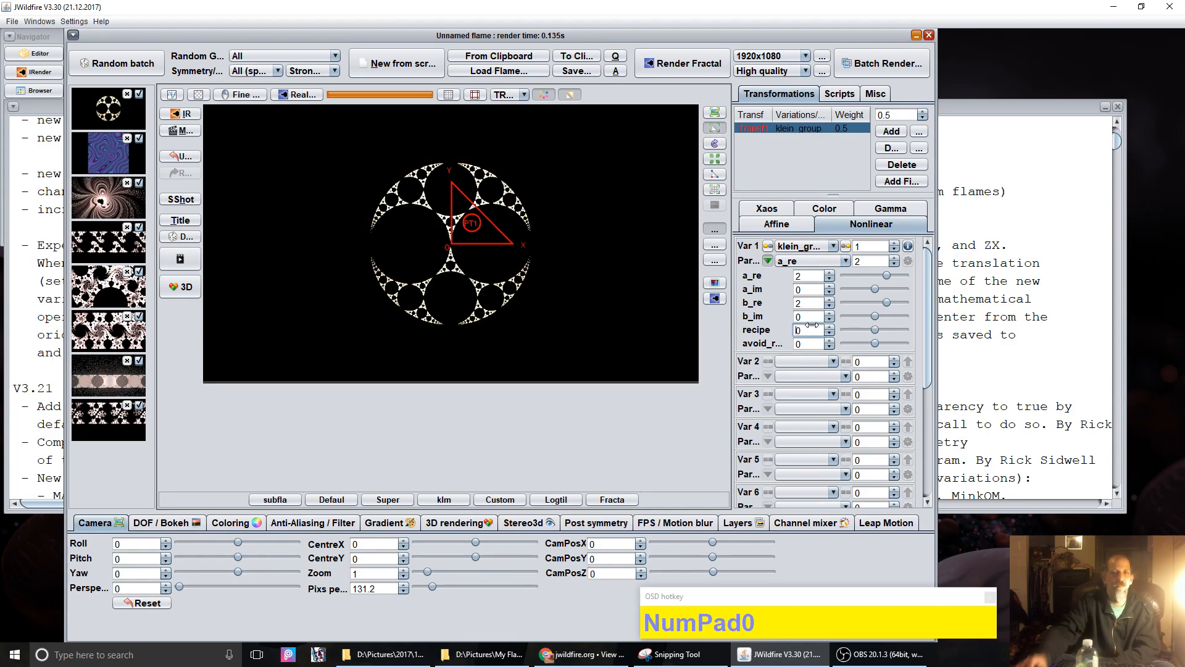
# Step: Raise b_im to see its effect, then reset it to 0
pyautogui.moveTo(805, 316); pyautogui.dragTo(837, 315)
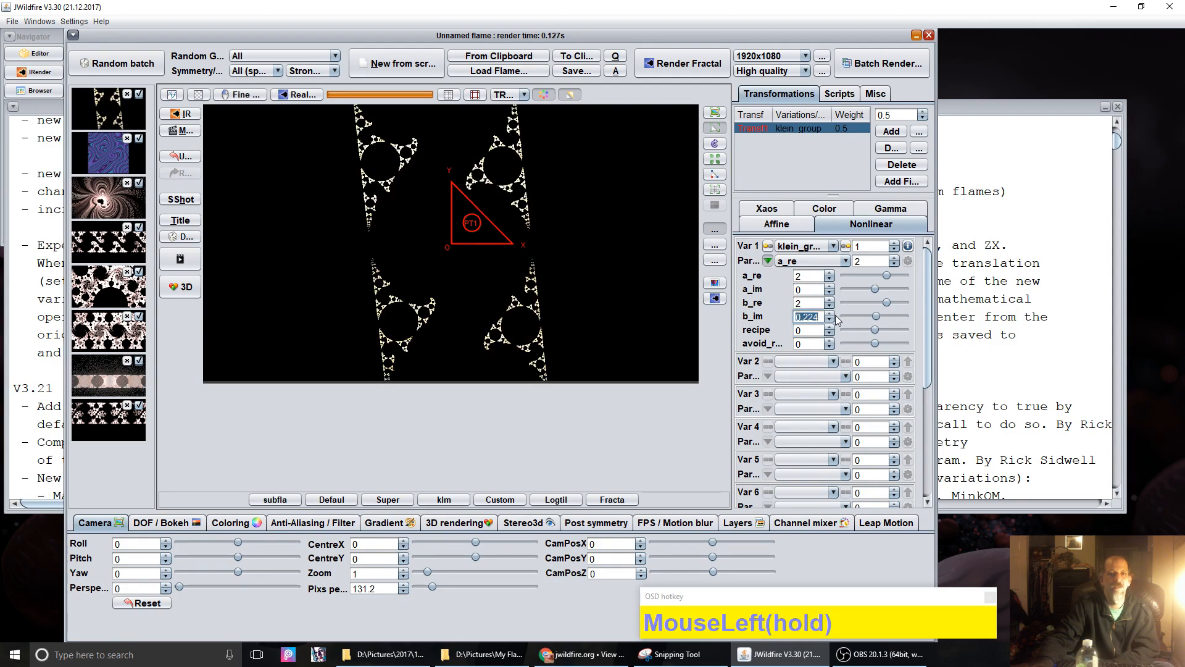
pyautogui.doubleClick(818, 315)
pyautogui.write('0')
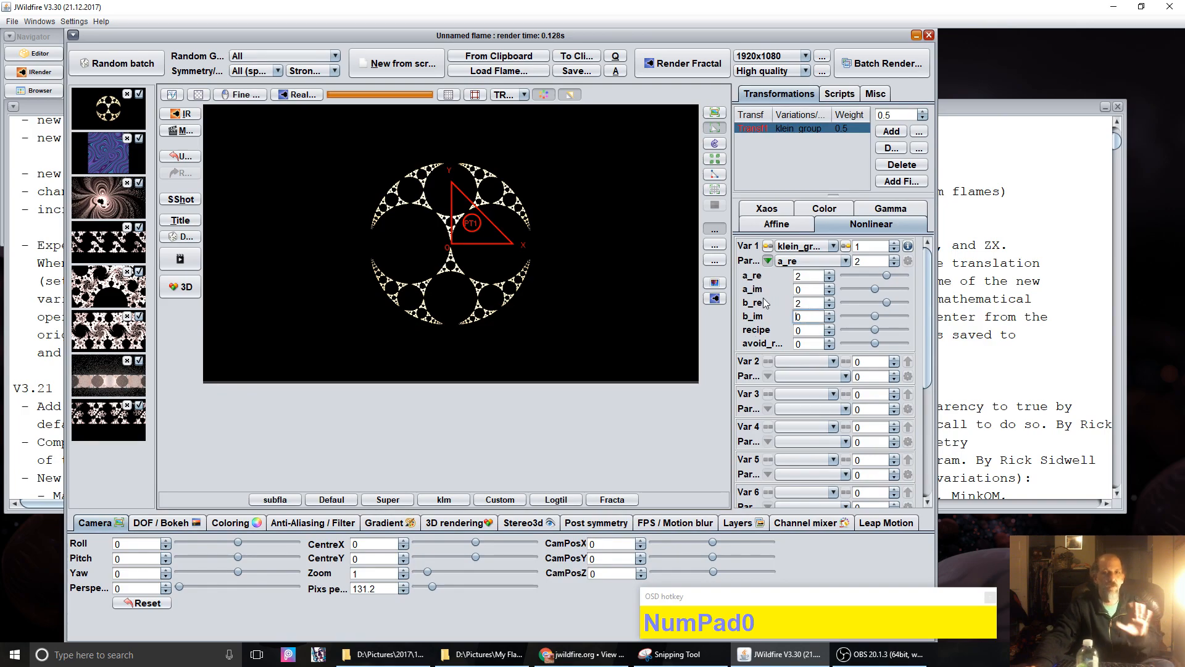
# Step: Step the klein_group recipe up to 4 with the spinner
pyautogui.click(828, 329)
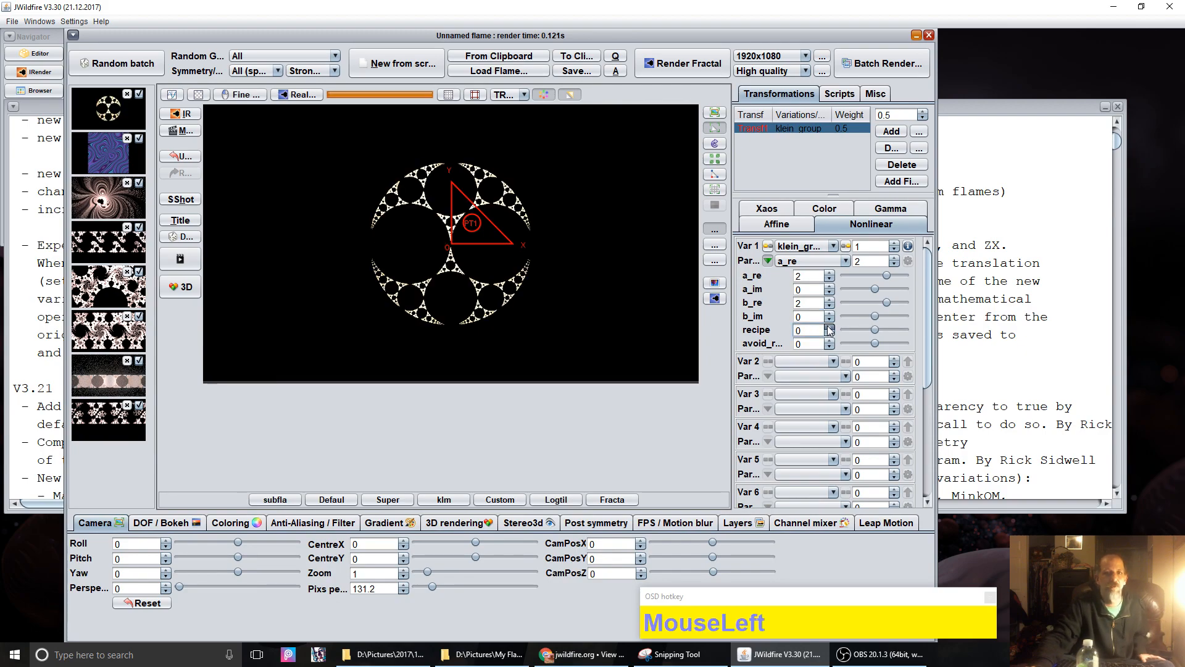
pyautogui.click(829, 328)
pyautogui.click(828, 328)
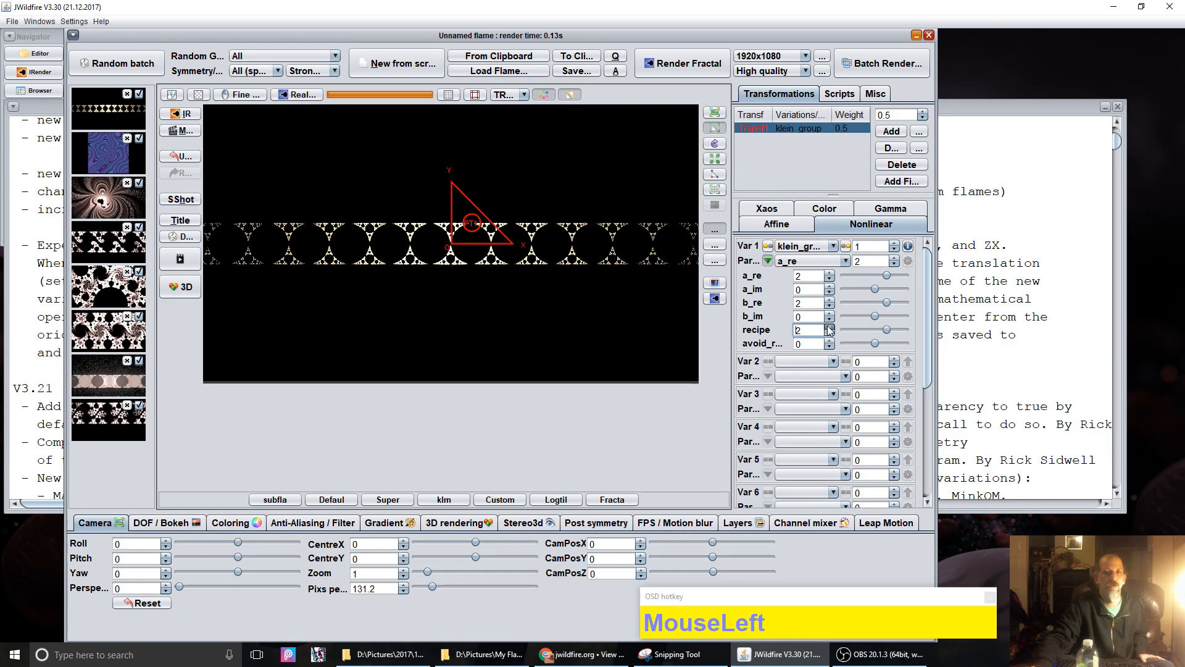
pyautogui.click(828, 328)
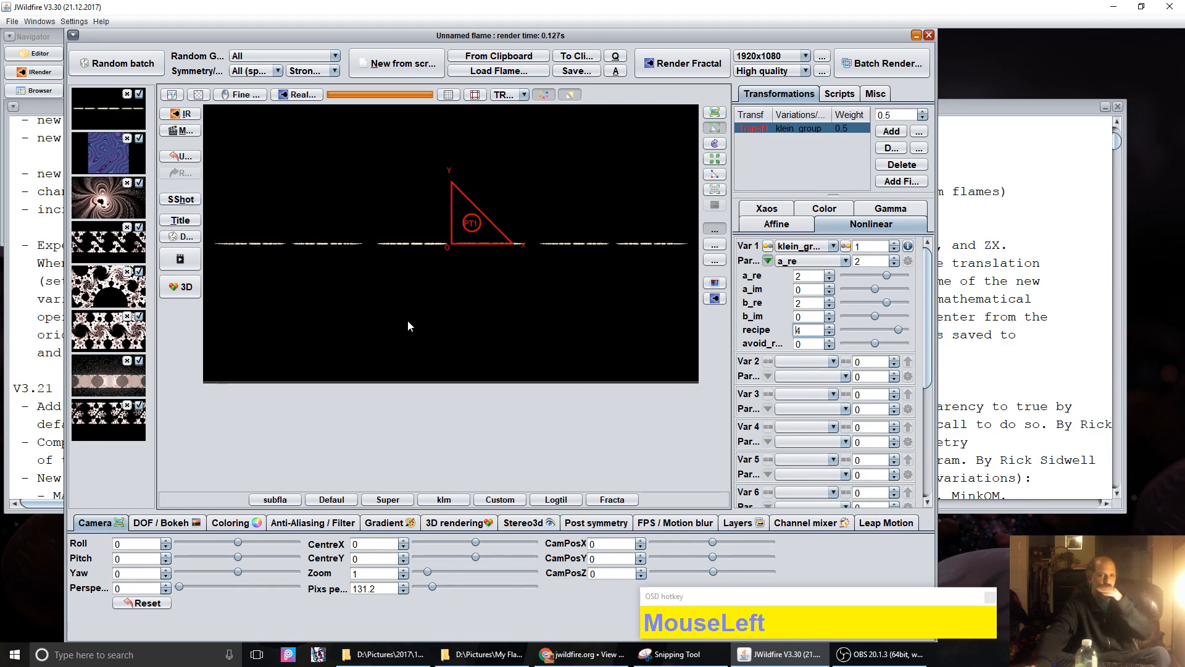
# Step: Add post_mirror as the Var 2 variation with xaxis 0 and yaxis 1
pyautogui.click(800, 362)
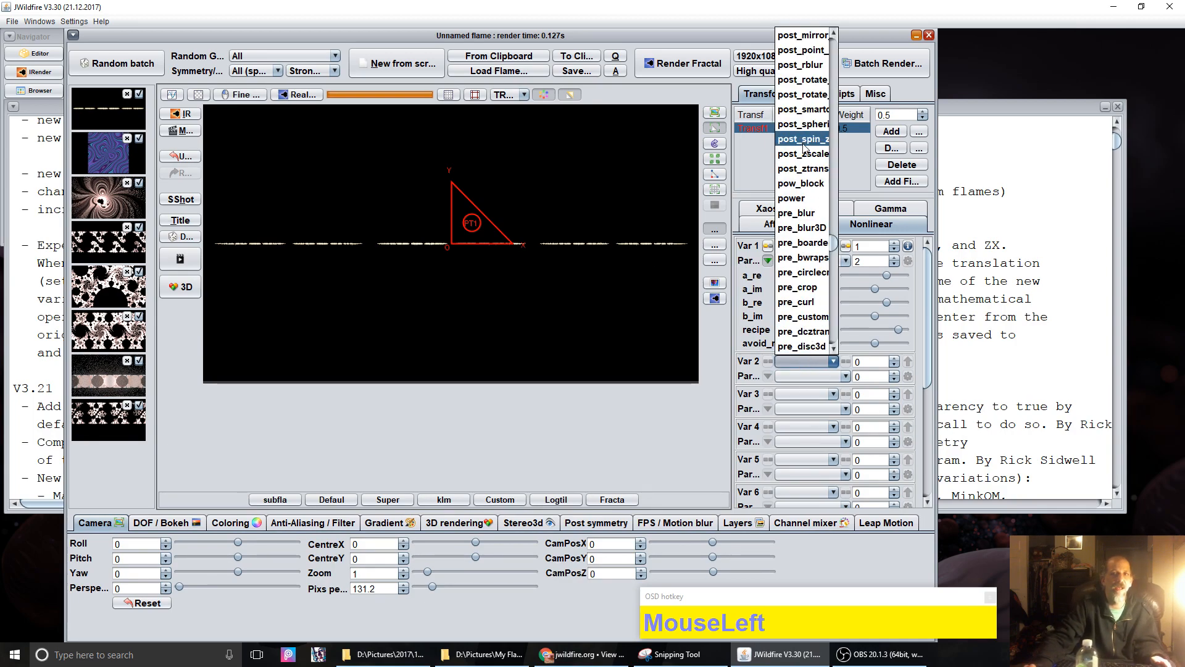
pyautogui.click(802, 37)
pyautogui.click(829, 395)
pyautogui.click(830, 406)
pyautogui.click(830, 402)
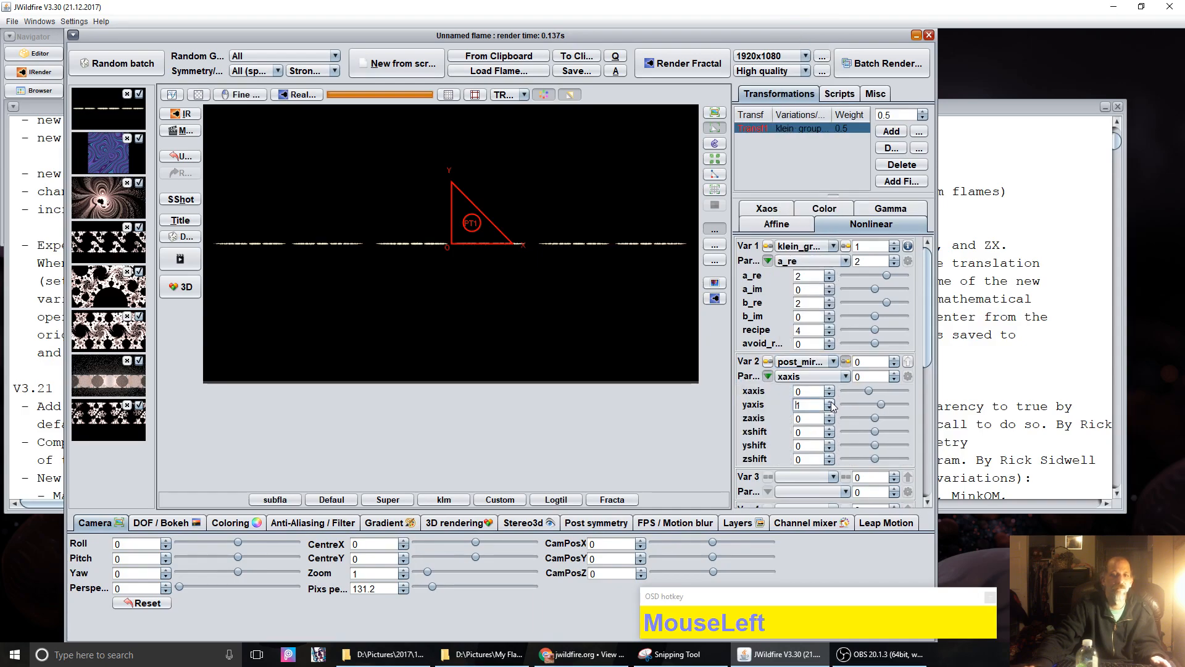
# Step: Set the post_mirror yshift to -1
pyautogui.moveTo(809, 451); pyautogui.dragTo(844, 463)
pyautogui.doubleClick(812, 446)
pyautogui.write('-1')
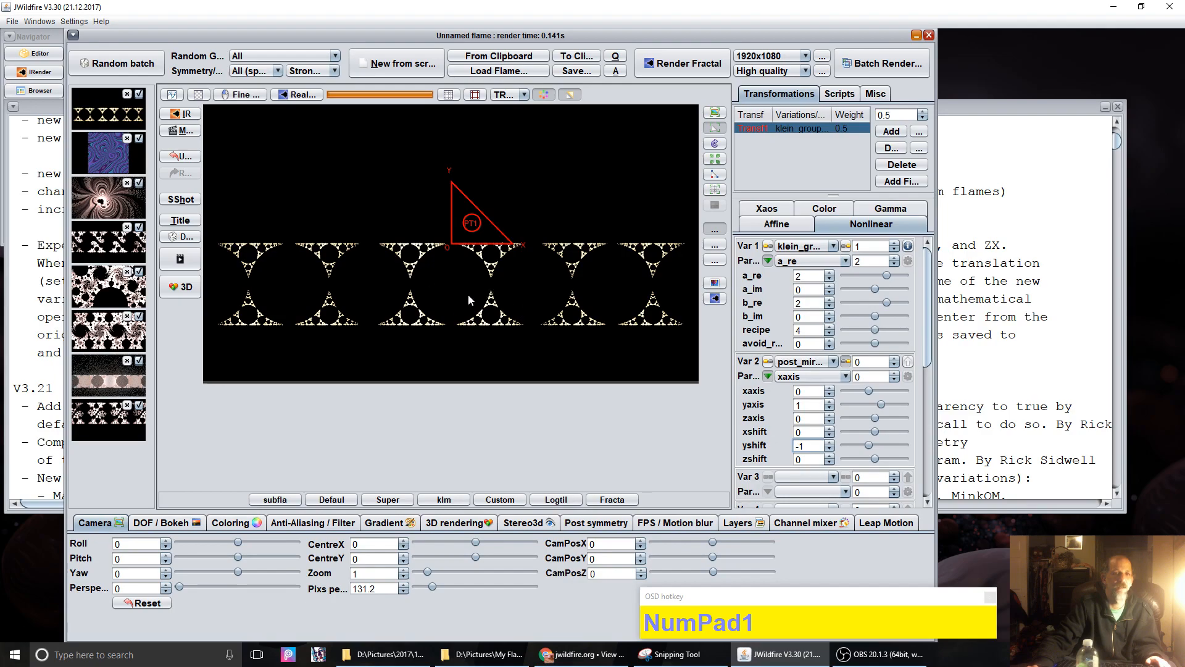
pyautogui.click(808, 288)
# Step: Try other a_im and b_im values, then set both back to 0
pyautogui.moveTo(813, 288); pyautogui.dragTo(779, 286)
pyautogui.doubleClick(810, 288)
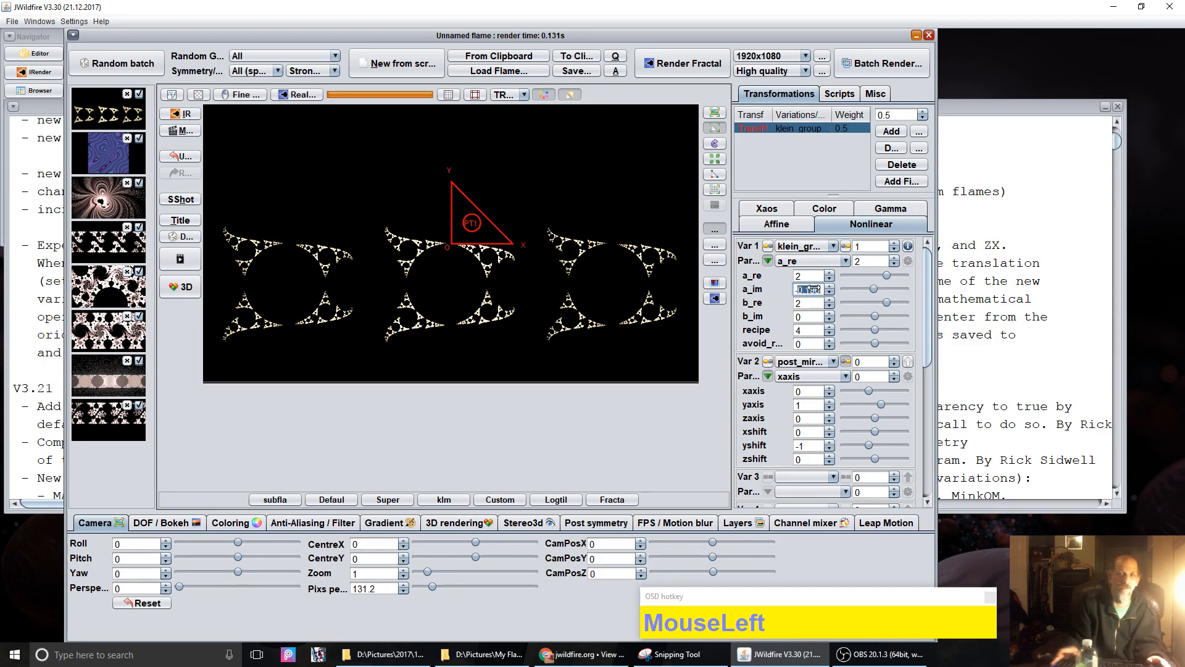
pyautogui.write('-0')
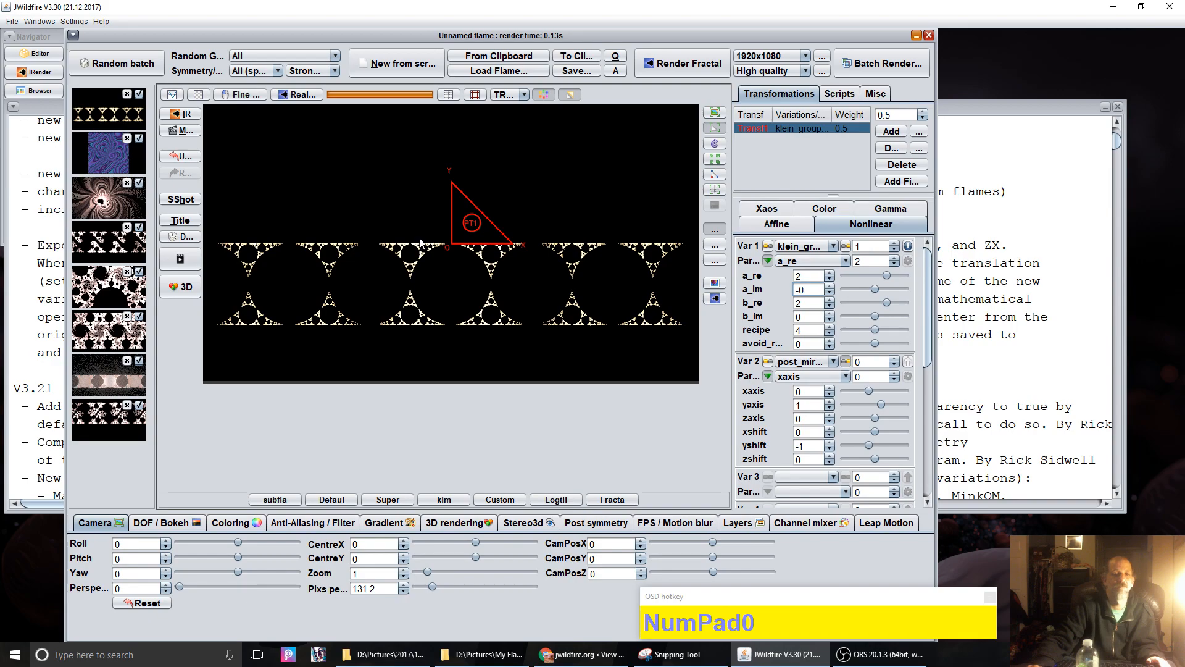
pyautogui.moveTo(804, 317); pyautogui.dragTo(970, 301)
pyautogui.doubleClick(807, 315)
pyautogui.write('0')
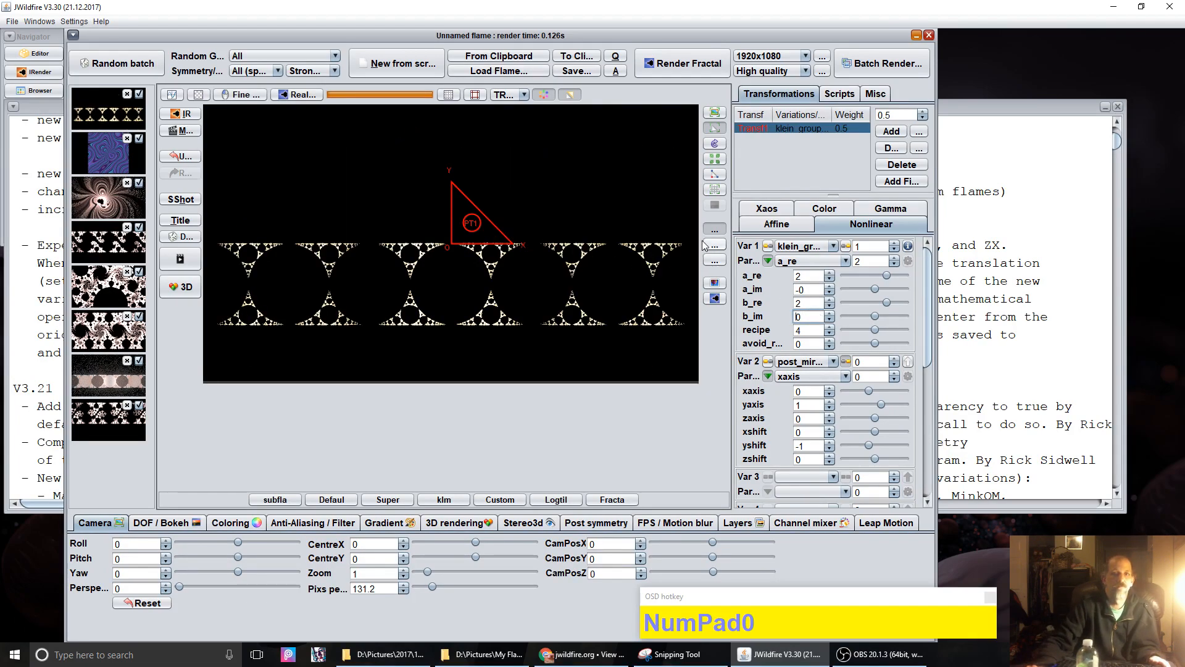
pyautogui.click(776, 229)
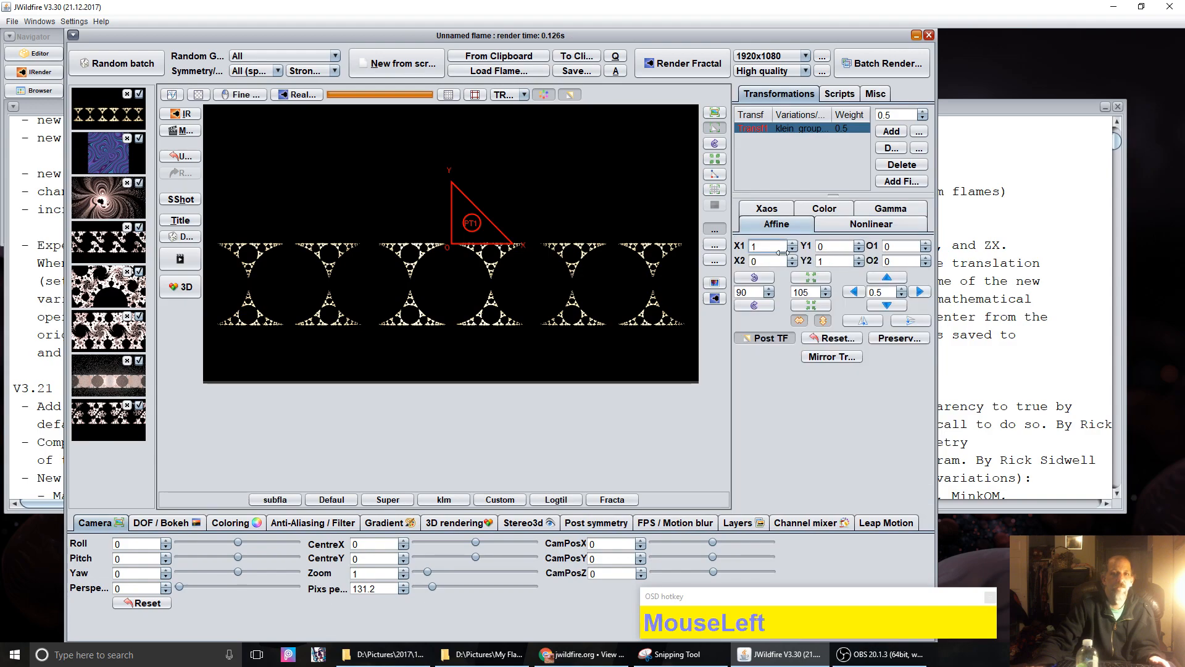
pyautogui.click(771, 340)
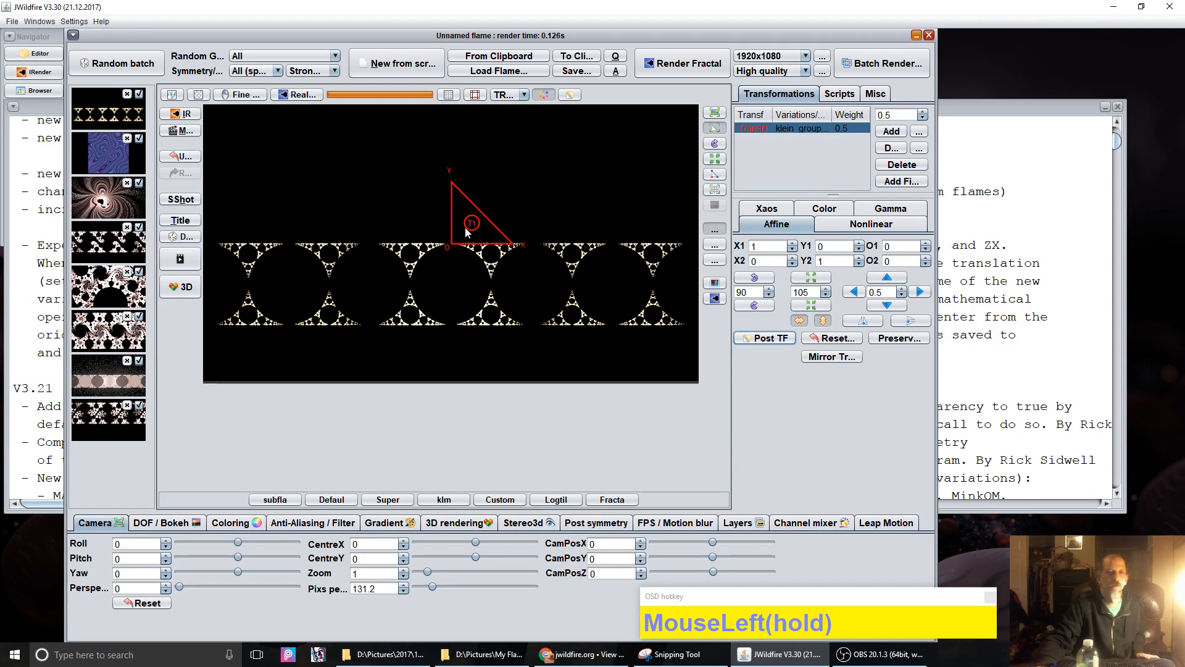
pyautogui.moveTo(465, 229); pyautogui.dragTo(486, 215)
pyautogui.click(829, 337)
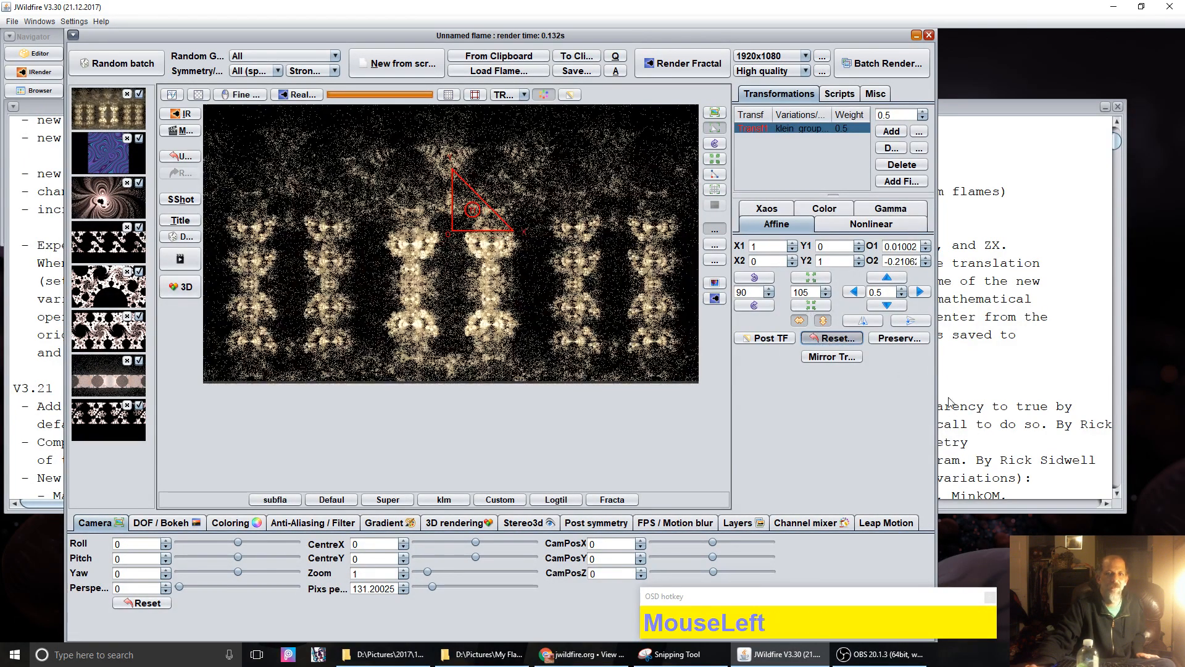
pyautogui.click(831, 338)
pyautogui.click(780, 344)
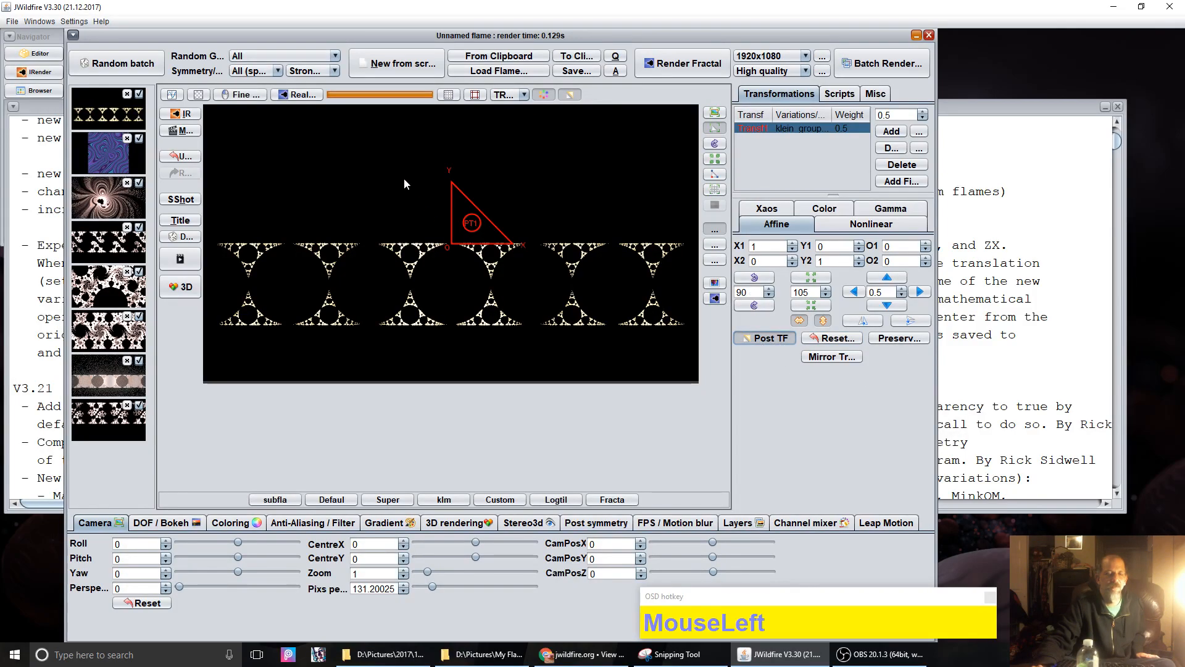
pyautogui.moveTo(473, 221); pyautogui.dragTo(481, 195)
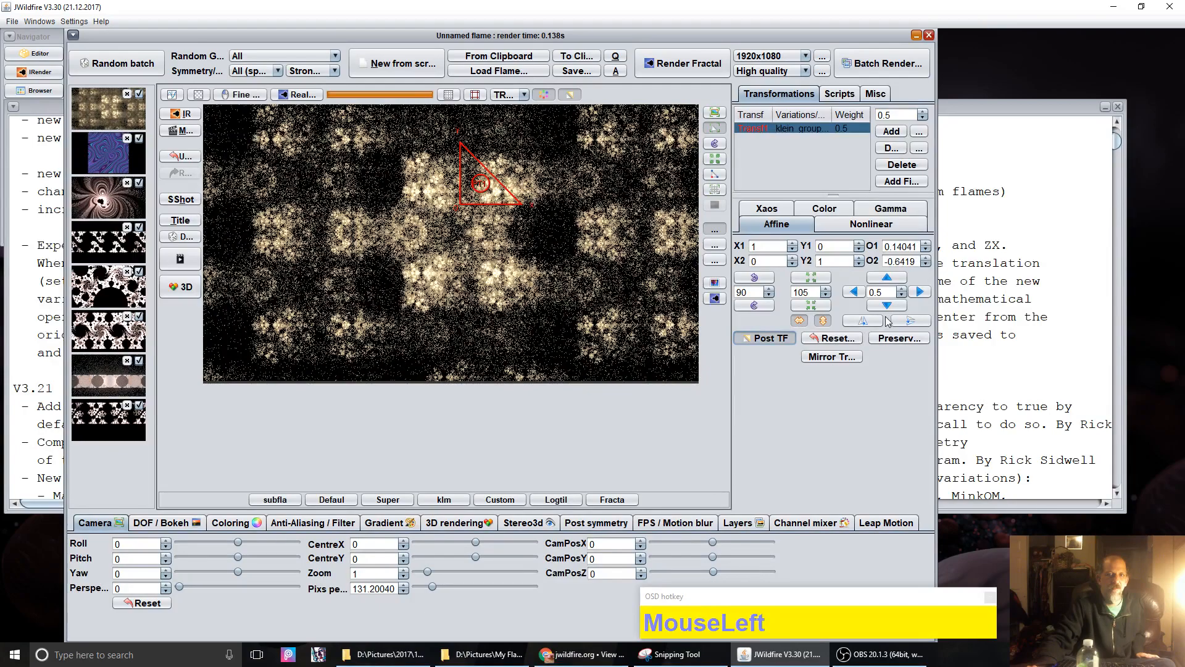
pyautogui.click(835, 338)
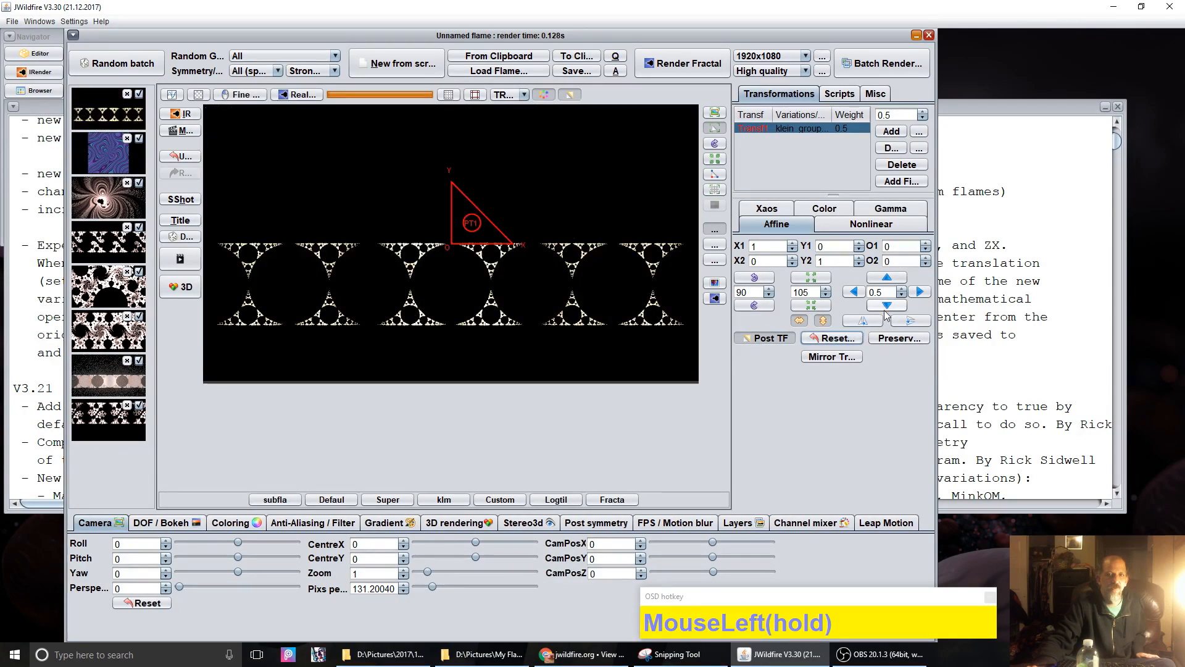
pyautogui.click(886, 277)
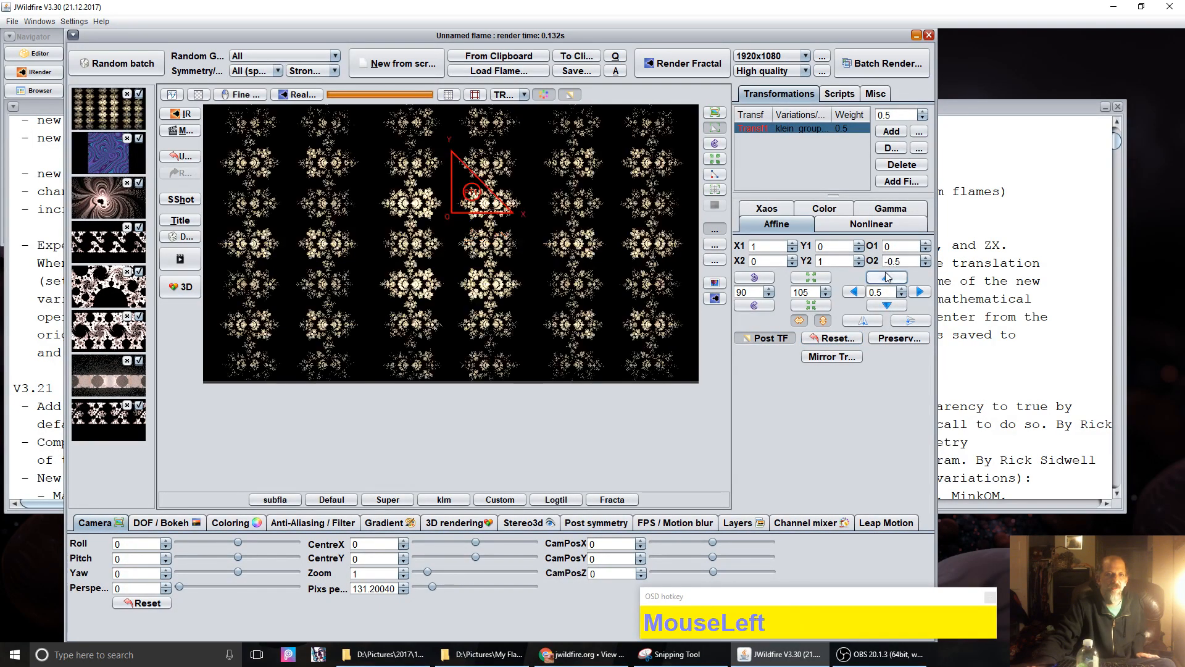
pyautogui.click(920, 292)
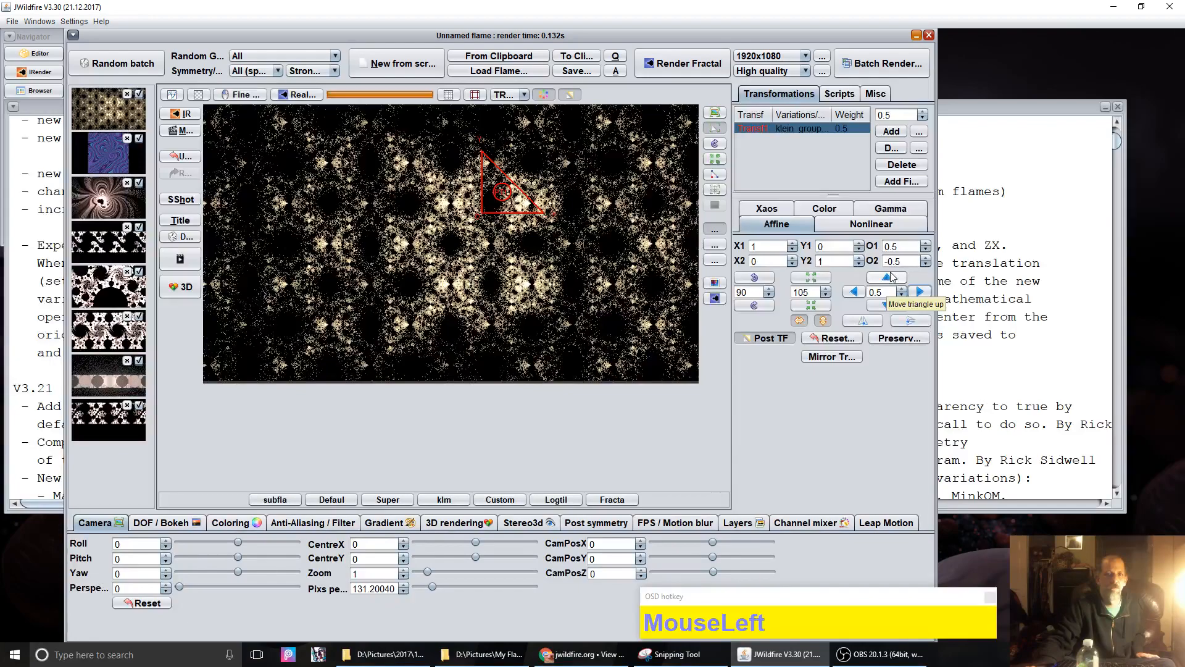
pyautogui.click(834, 344)
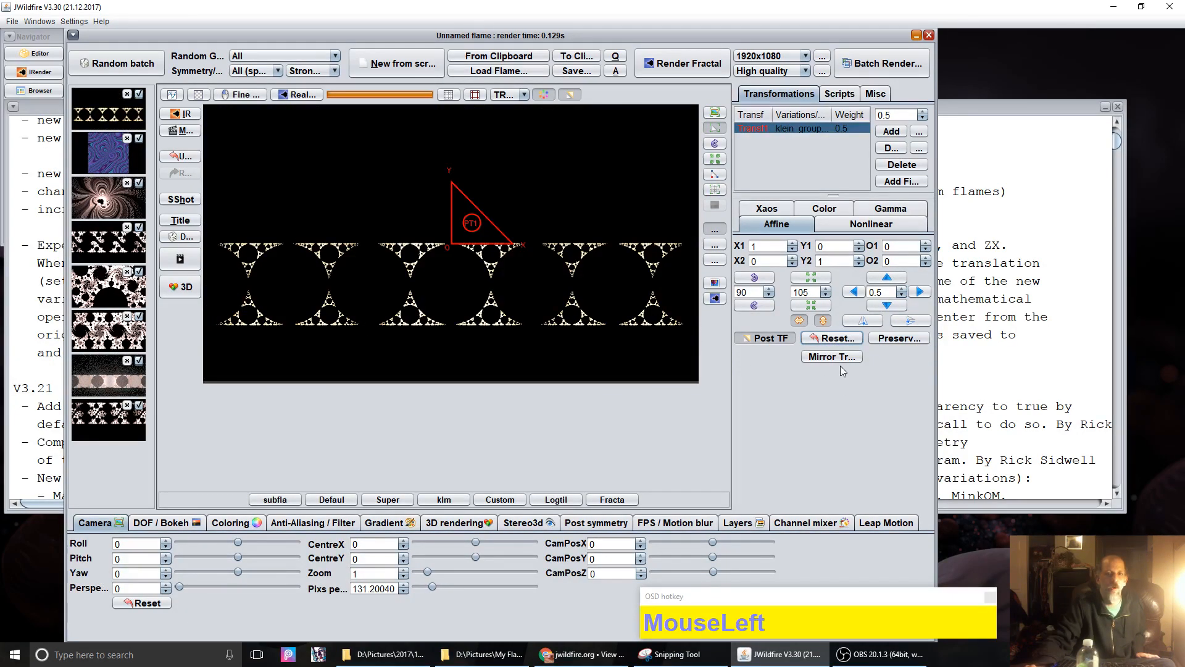
# Step: Drag the klein_group transform, then offset its post-transform to about 0.501, -0.291
pyautogui.click(831, 363)
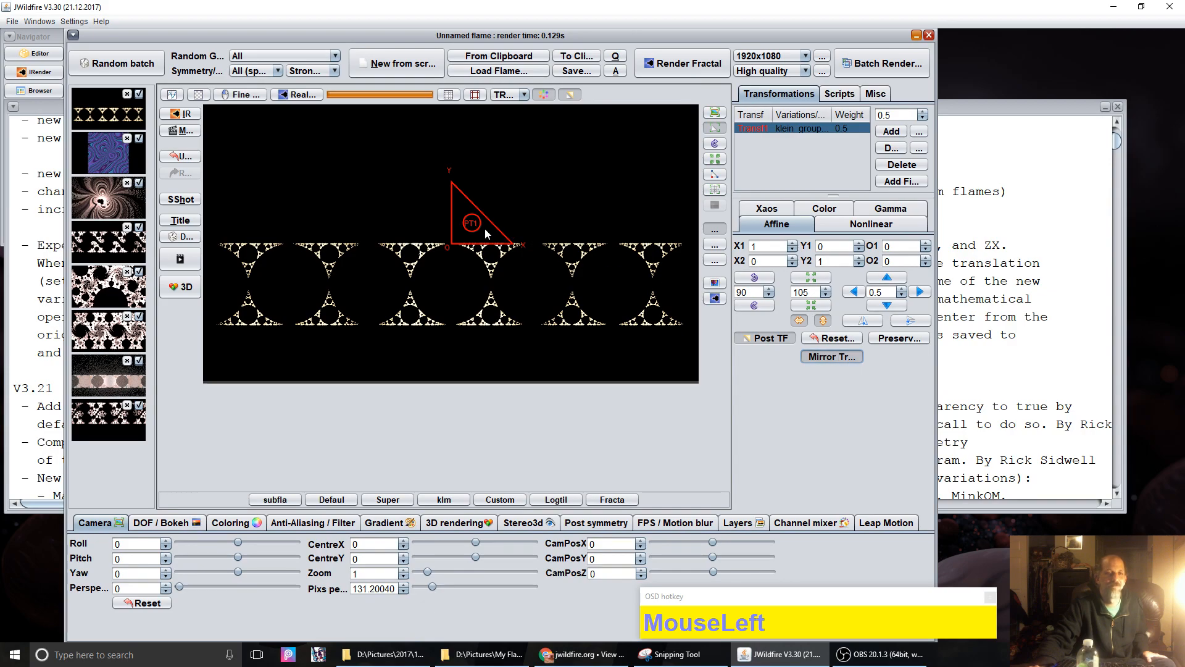
pyautogui.moveTo(472, 231); pyautogui.dragTo(464, 164)
pyautogui.click(742, 341)
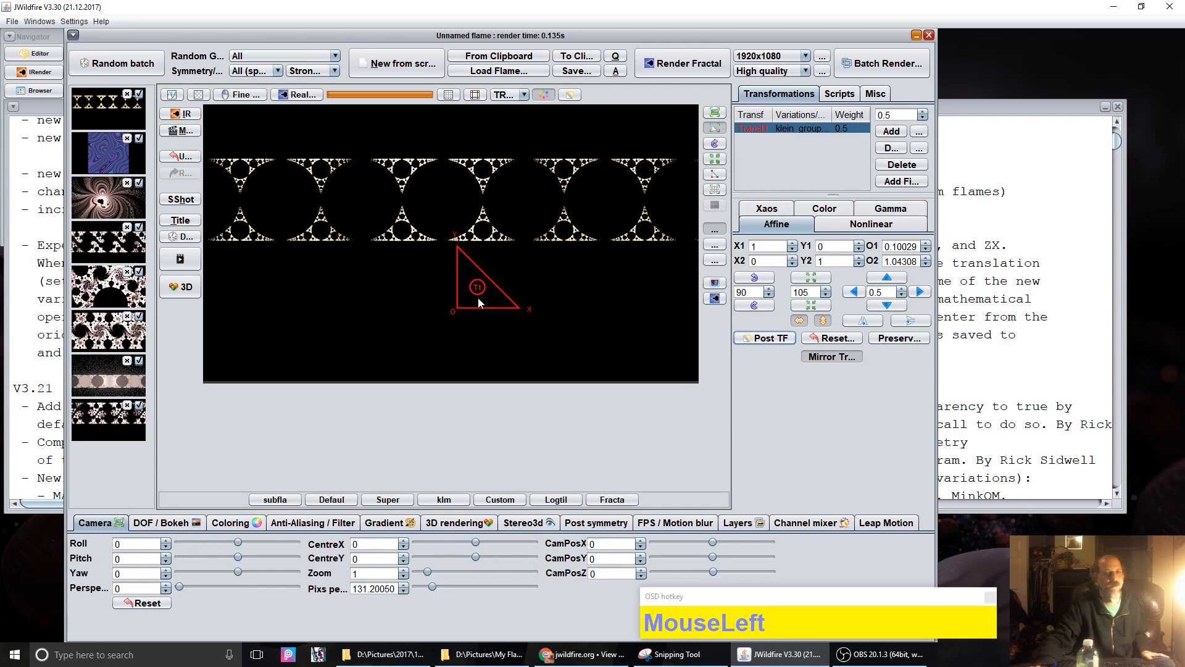
pyautogui.moveTo(478, 297); pyautogui.dragTo(468, 357)
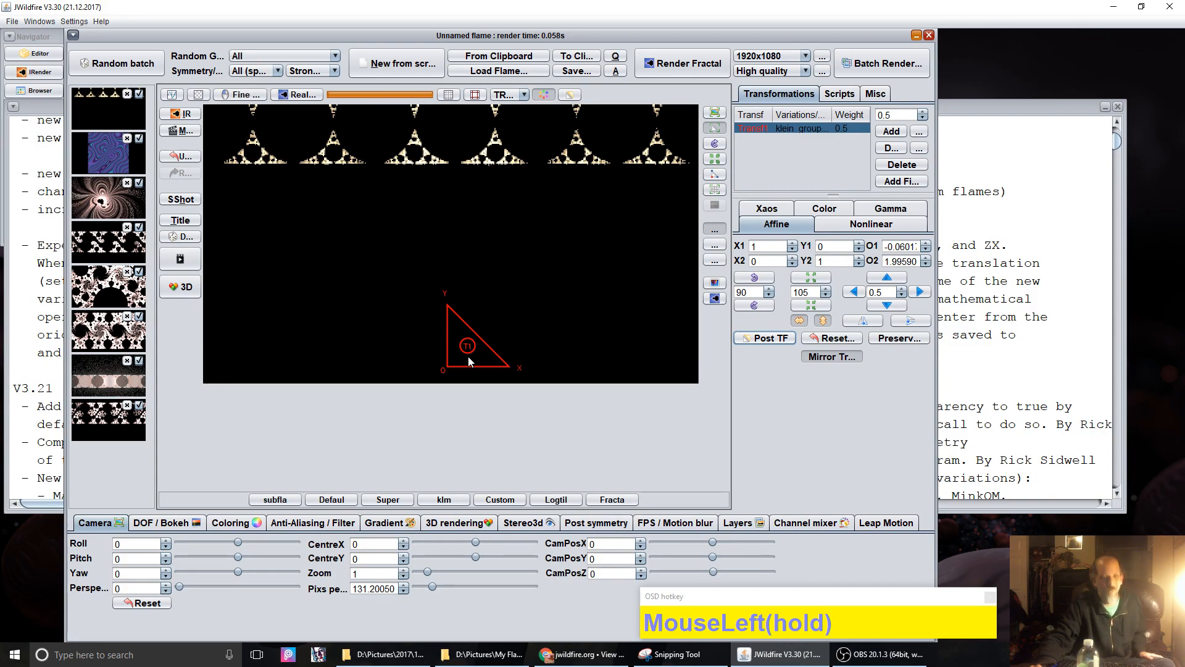
pyautogui.moveTo(468, 357); pyautogui.dragTo(458, 191)
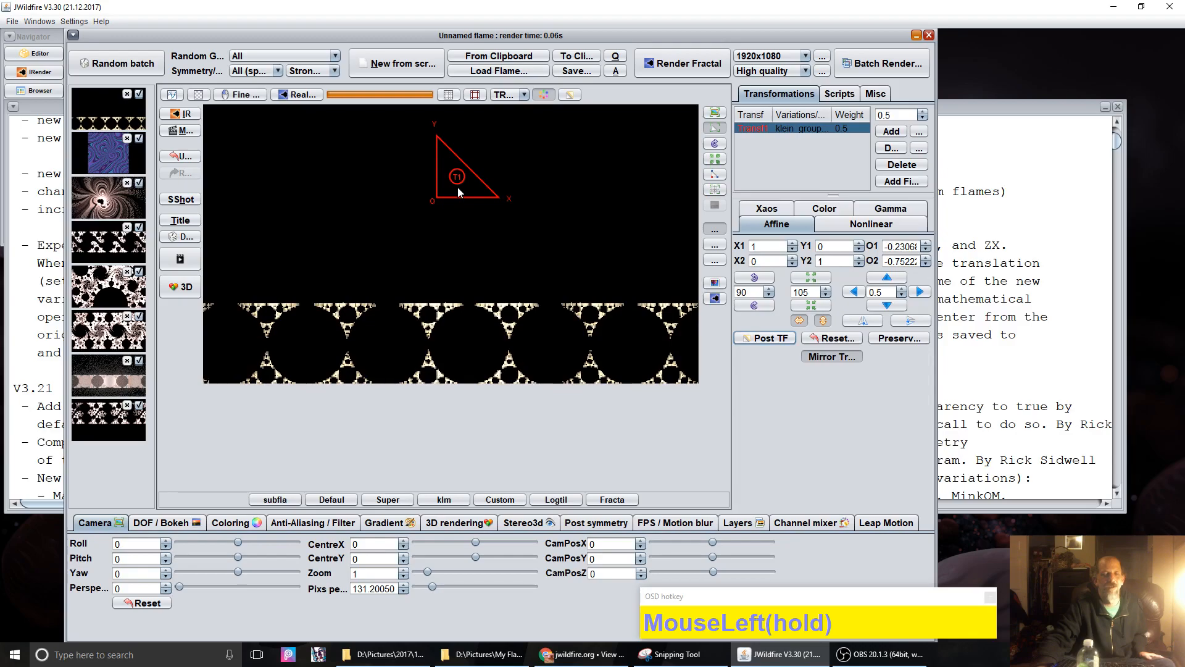
pyautogui.moveTo(457, 187); pyautogui.dragTo(501, 266)
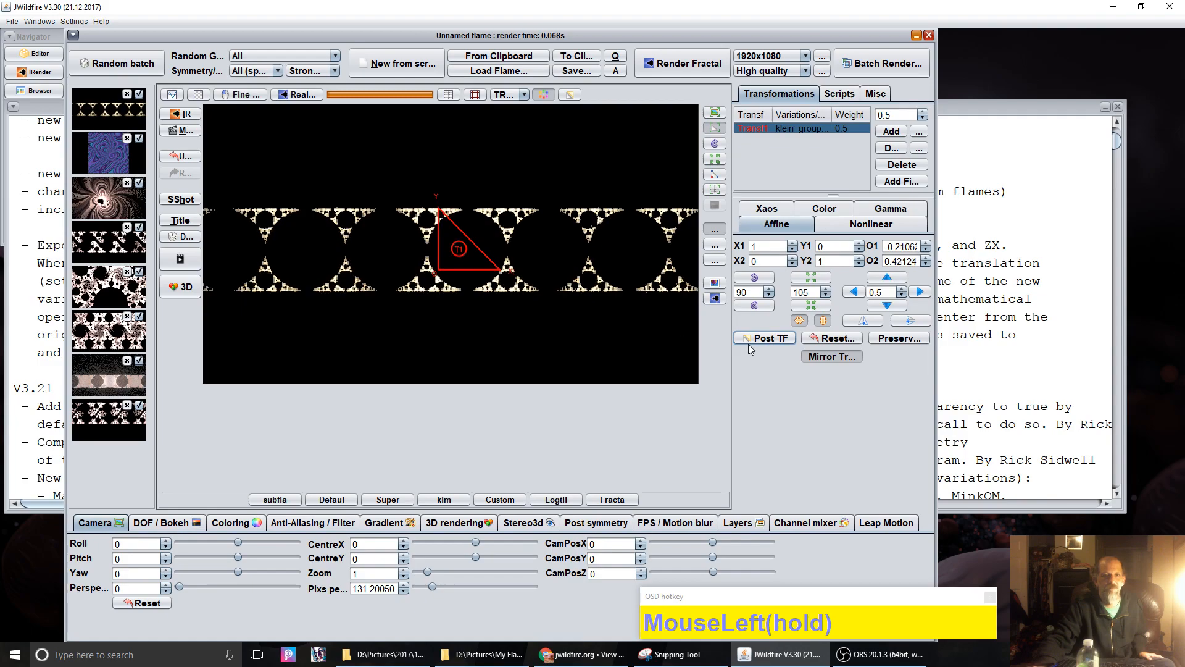
pyautogui.click(766, 338)
pyautogui.moveTo(485, 220)
pyautogui.mouseDown()
pyautogui.moveTo(374, 215)
pyautogui.moveTo(502, 229)
pyautogui.mouseUp()
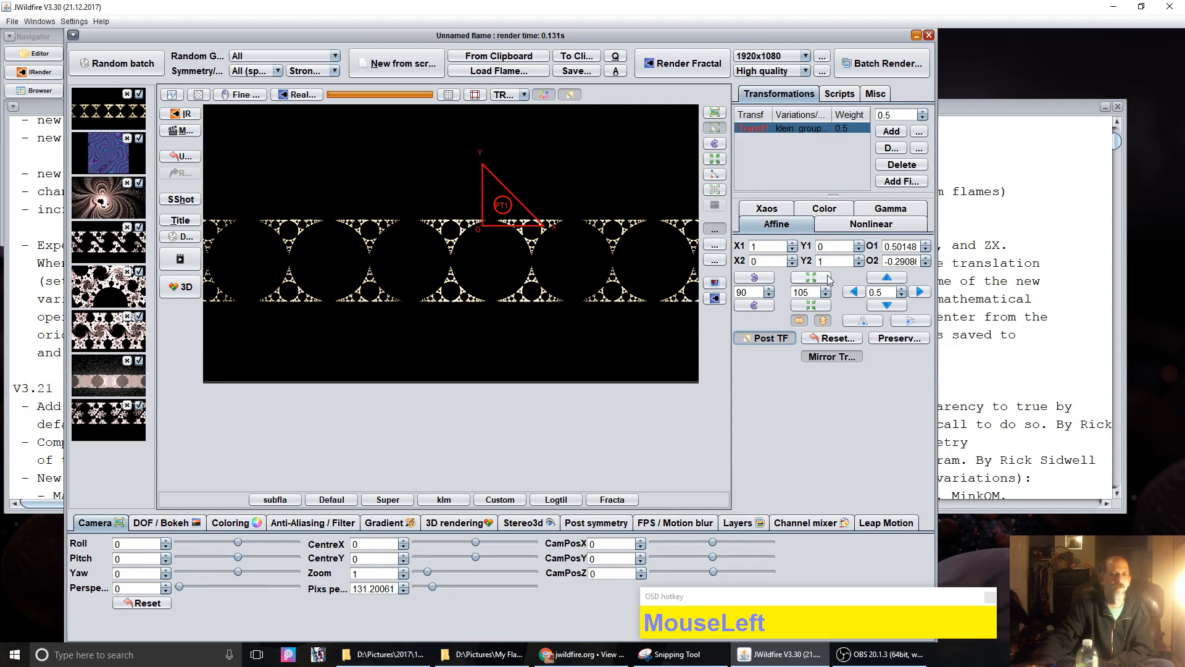
# Step: Lower Var 2 mirror's yaxis from 1 to 0, collapsing the flame into a thin line
pyautogui.click(868, 226)
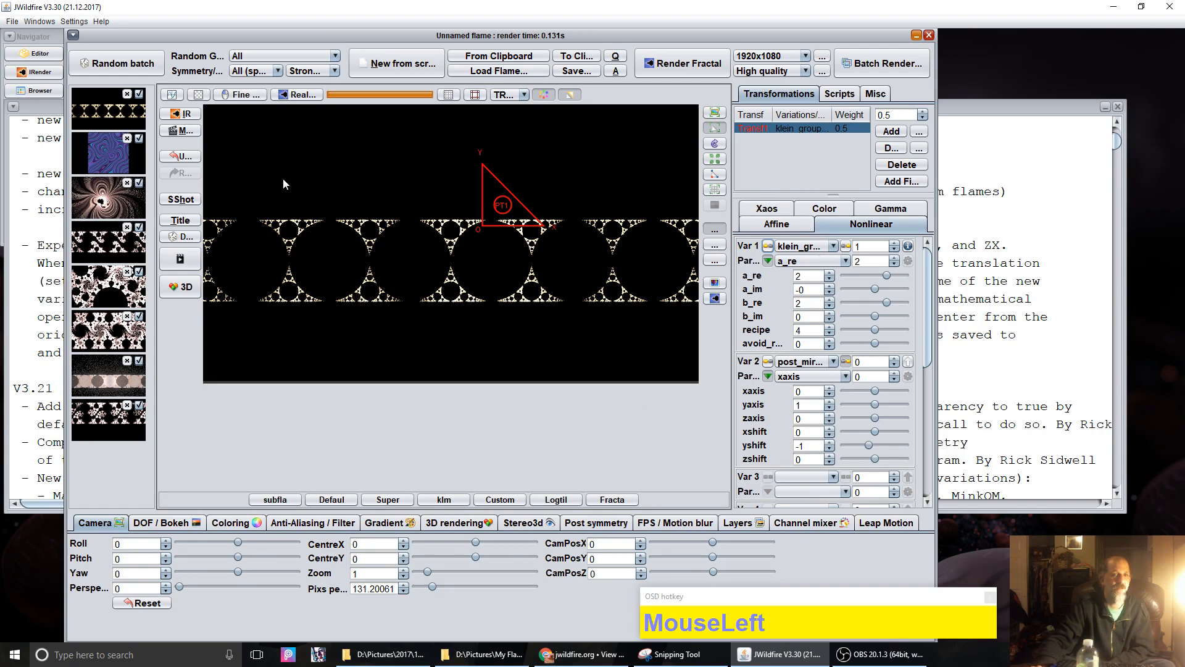
pyautogui.click(578, 97)
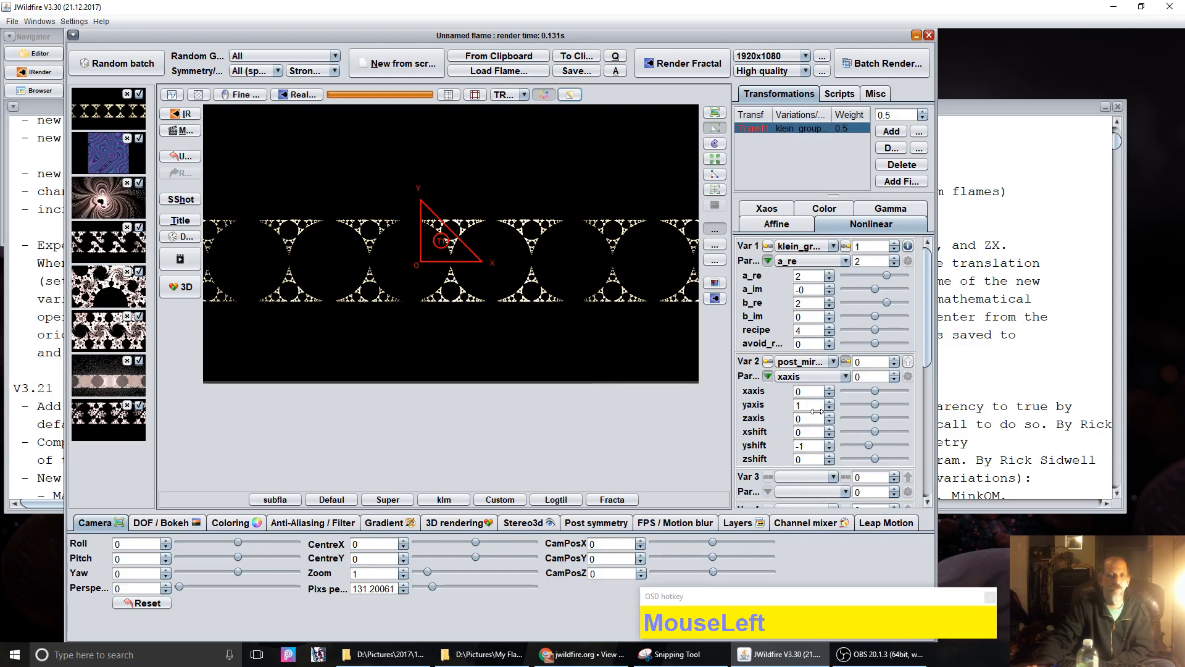
pyautogui.click(854, 402)
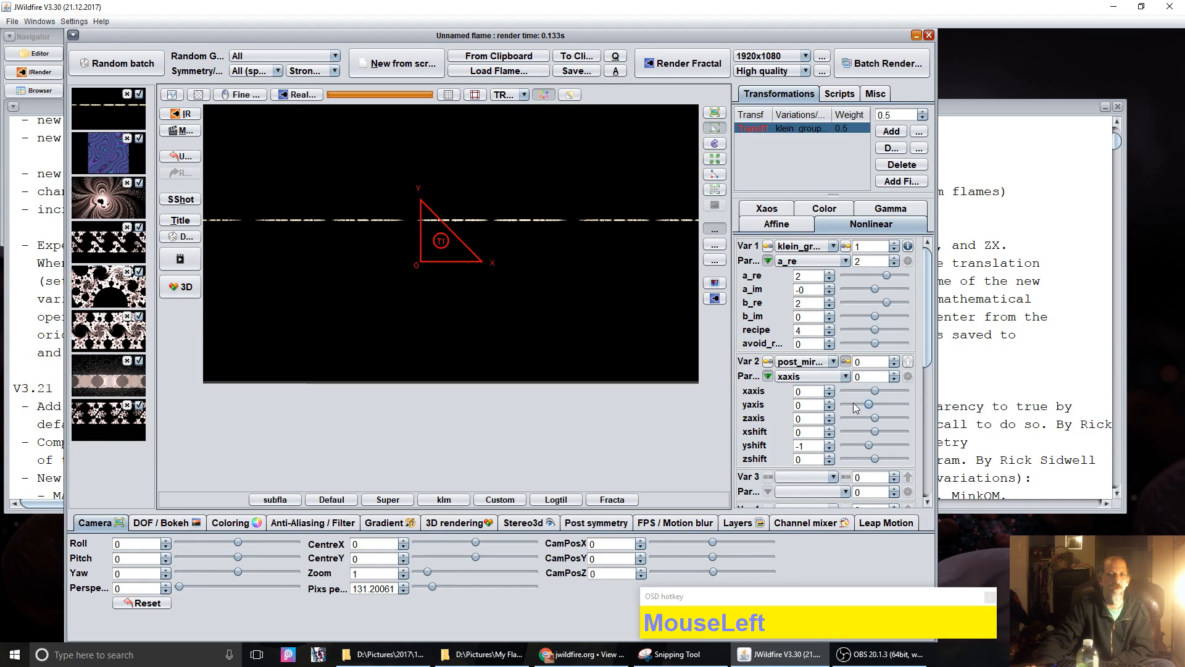
pyautogui.click(776, 225)
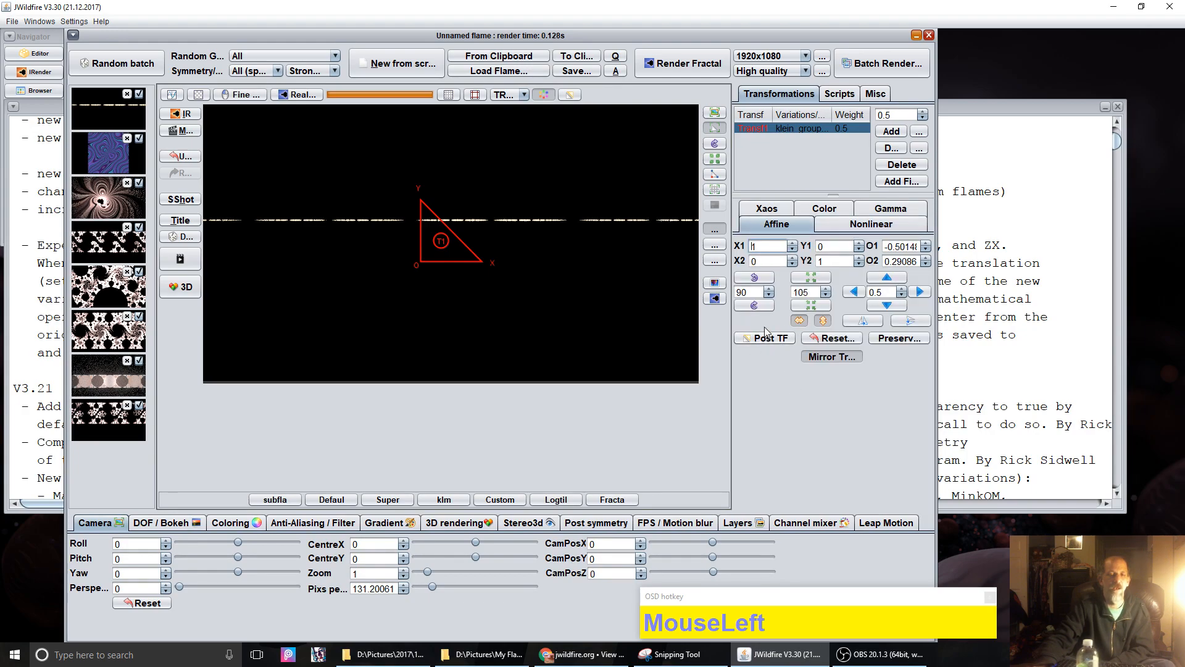
# Step: Rotate the transform 180° and drag its triangle to a new position
pyautogui.click(754, 277)
pyautogui.click(755, 278)
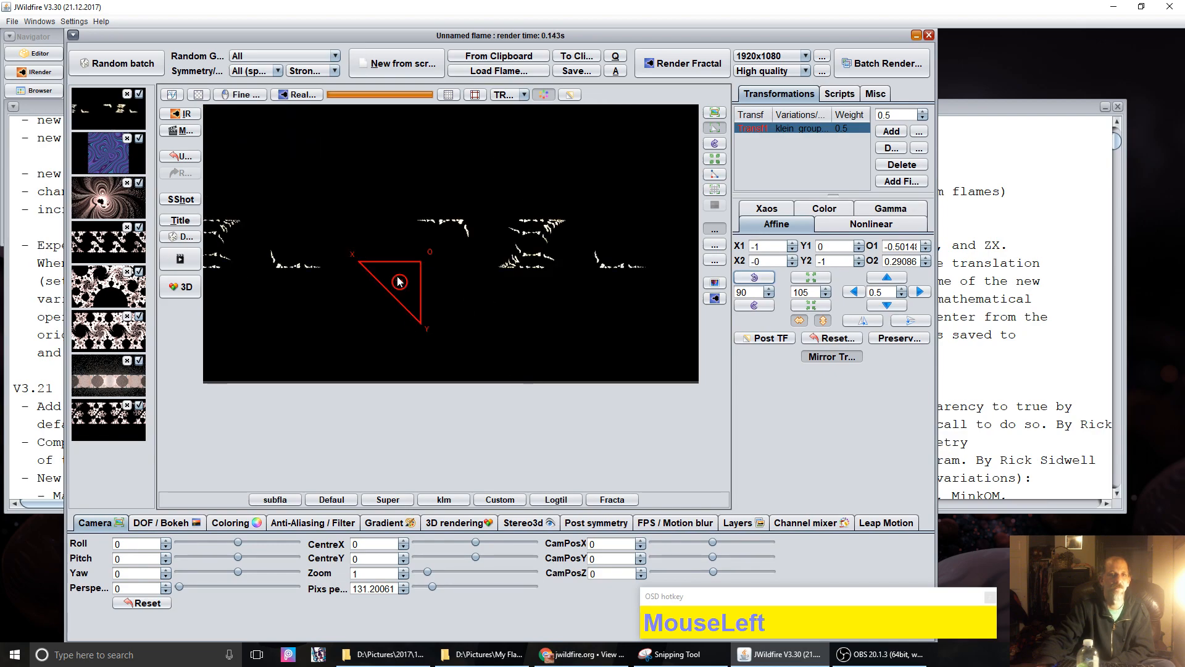
pyautogui.moveTo(398, 281); pyautogui.dragTo(463, 254)
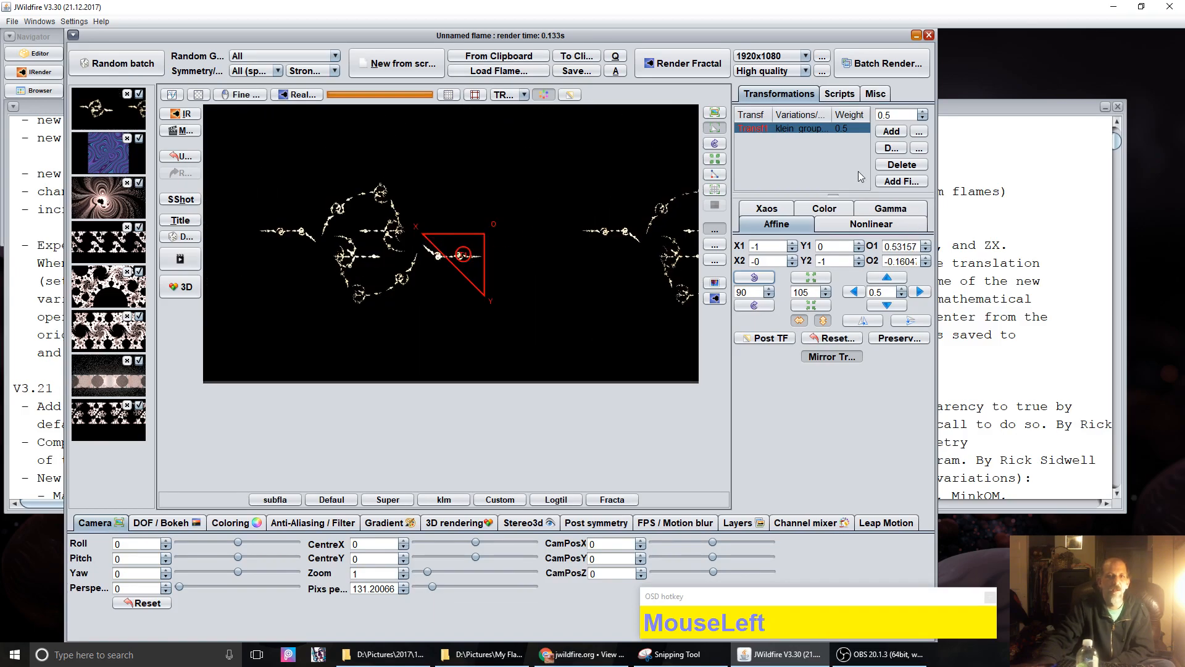
# Step: Lower klein_group's a_re from 2 to 1 and move the triangle to offsets about 0.512, 0.933
pyautogui.click(868, 225)
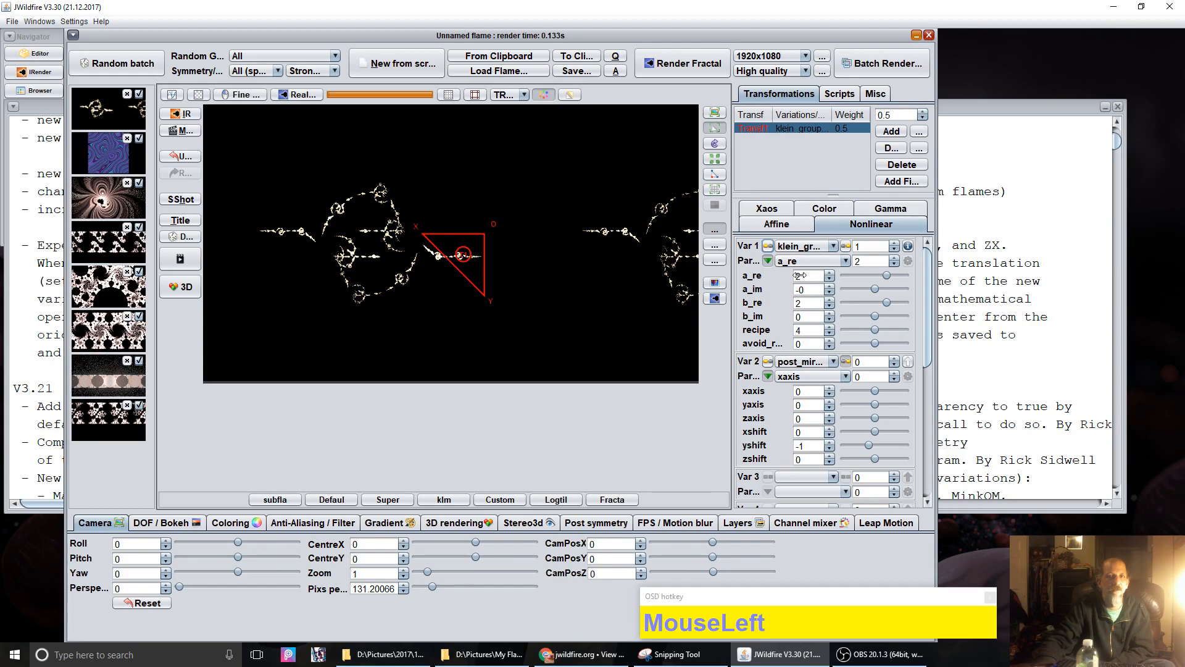
pyautogui.click(858, 274)
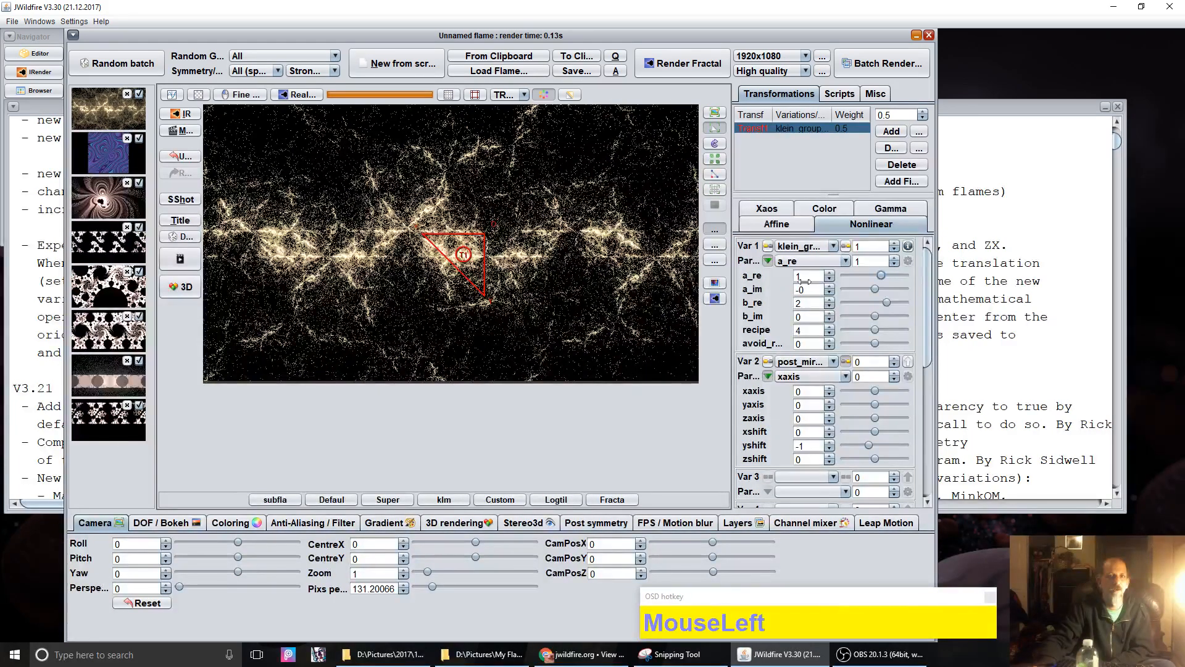
pyautogui.moveTo(475, 253); pyautogui.dragTo(476, 318)
# Step: Nudge the transform triangle in small steps to offsets near 0.271, 0.782, forming a dense lacy band
pyautogui.click(784, 227)
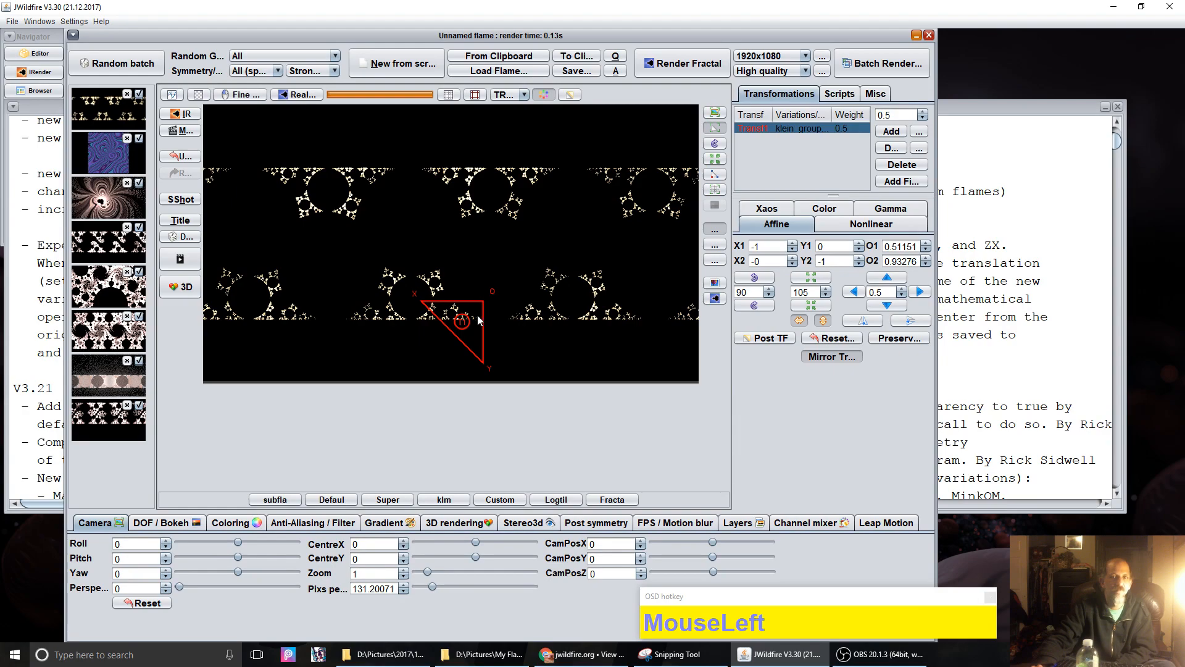
pyautogui.moveTo(479, 316)
pyautogui.mouseDown()
pyautogui.moveTo(465, 257)
pyautogui.moveTo(466, 302)
pyautogui.mouseUp()
pyautogui.moveTo(466, 314); pyautogui.dragTo(466, 318)
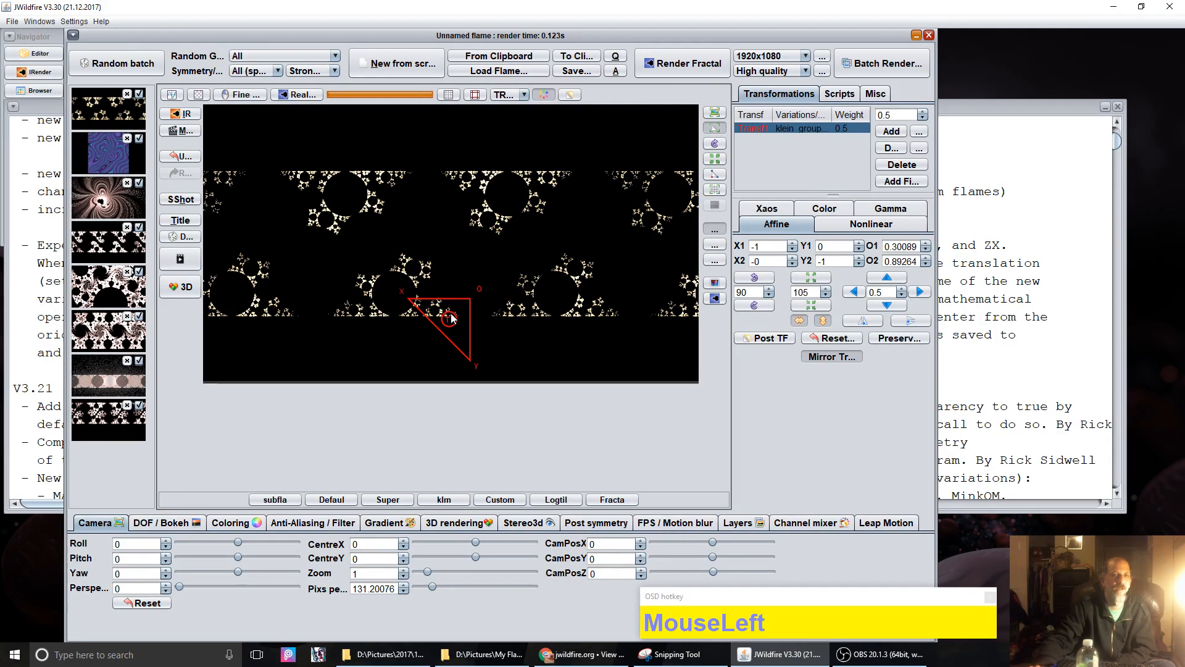
pyautogui.moveTo(452, 318); pyautogui.dragTo(439, 322)
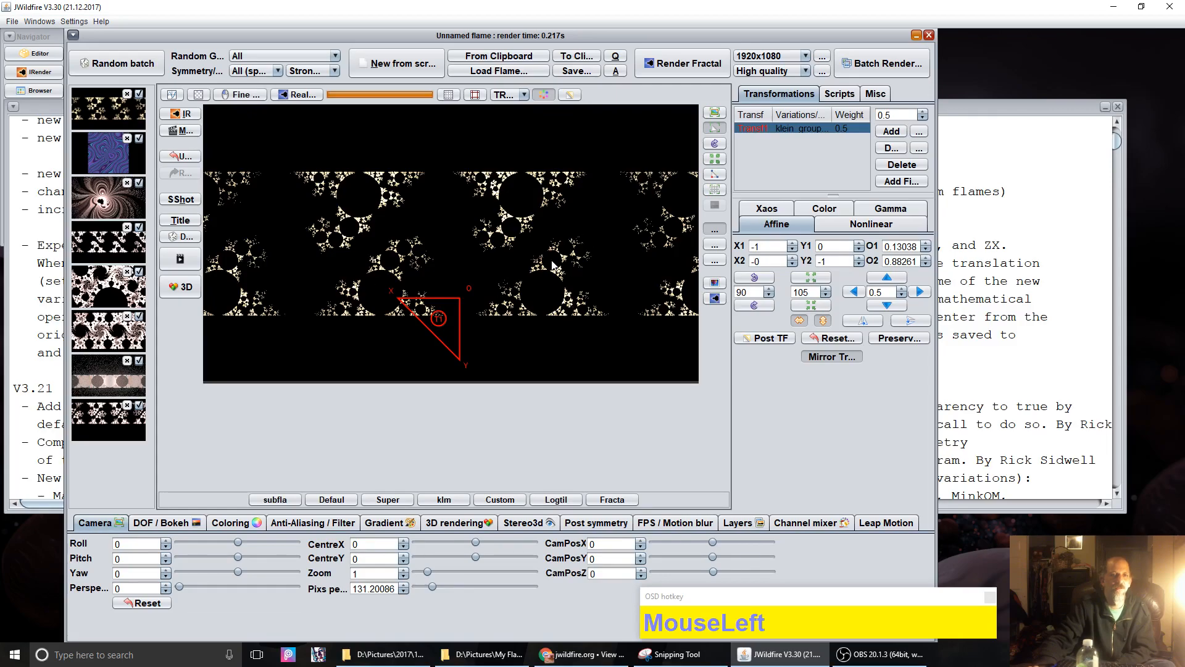
pyautogui.moveTo(446, 291)
pyautogui.mouseDown()
pyautogui.moveTo(452, 306)
pyautogui.moveTo(451, 291)
pyautogui.mouseUp()
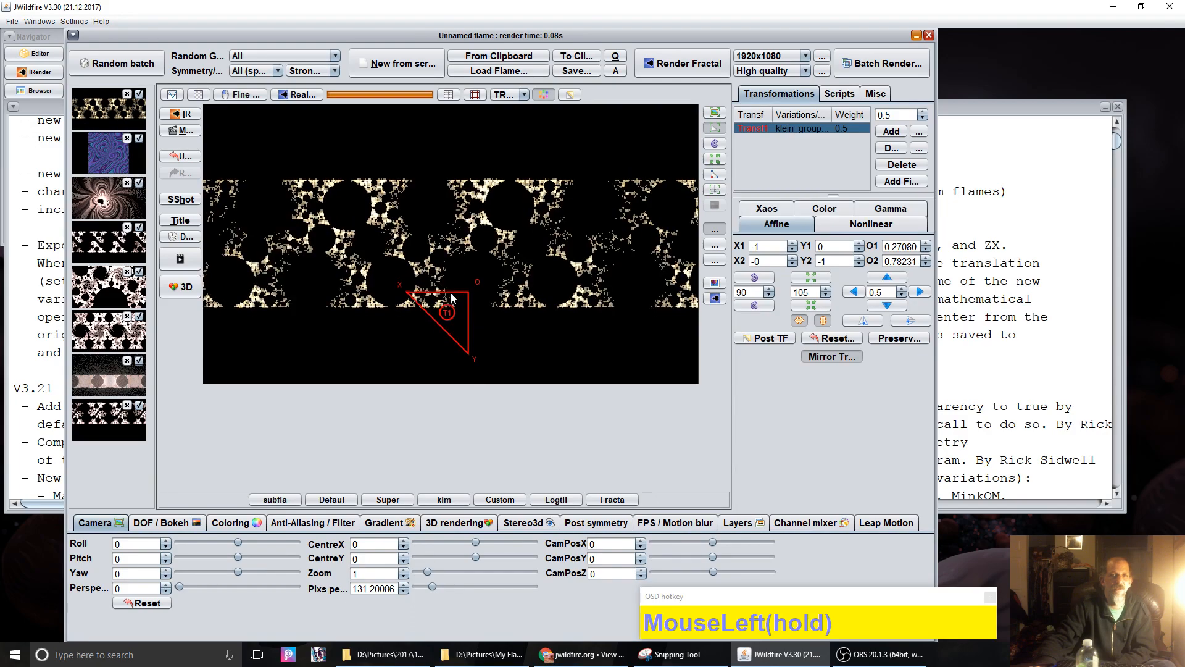
pyautogui.moveTo(875, 88); pyautogui.dragTo(845, 92)
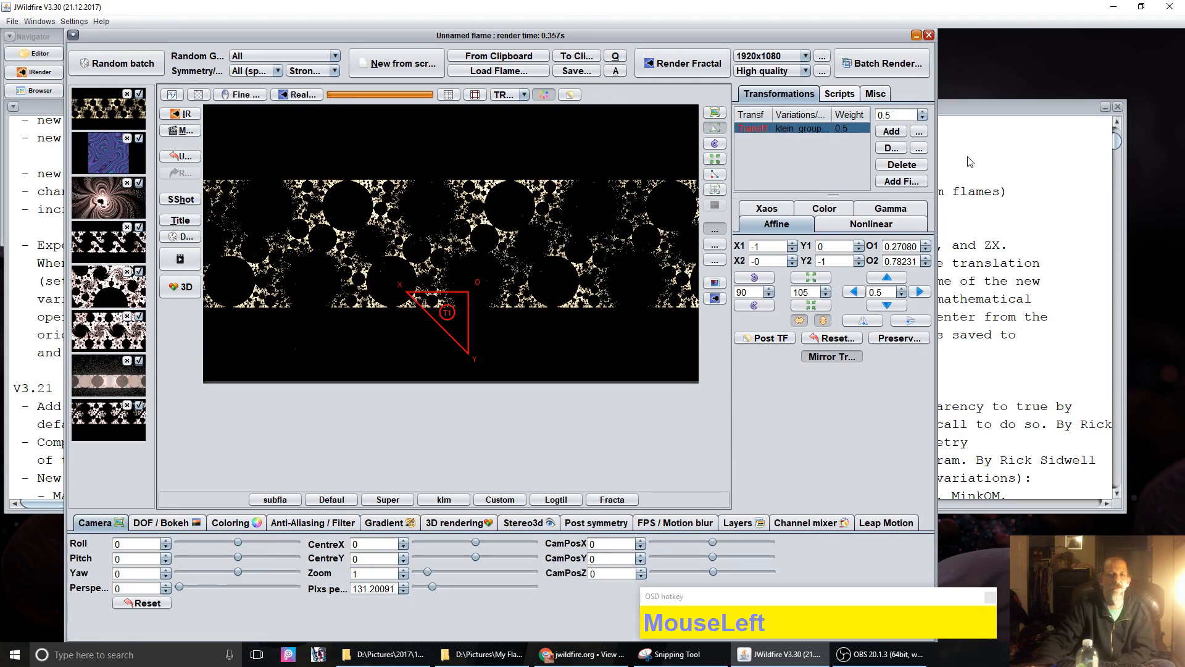
# Step: Run the built-in Mobius Dragon script on a new flame, then reopen the circle-tile flame and nudge its transform
pyautogui.click(839, 93)
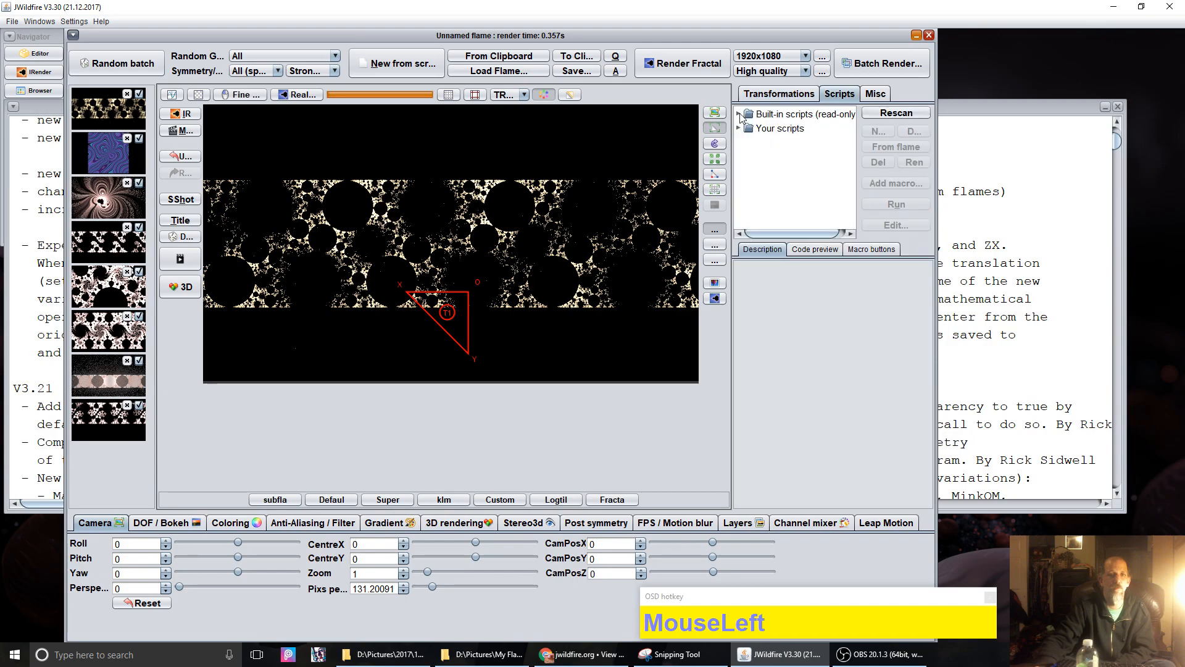
pyautogui.click(740, 115)
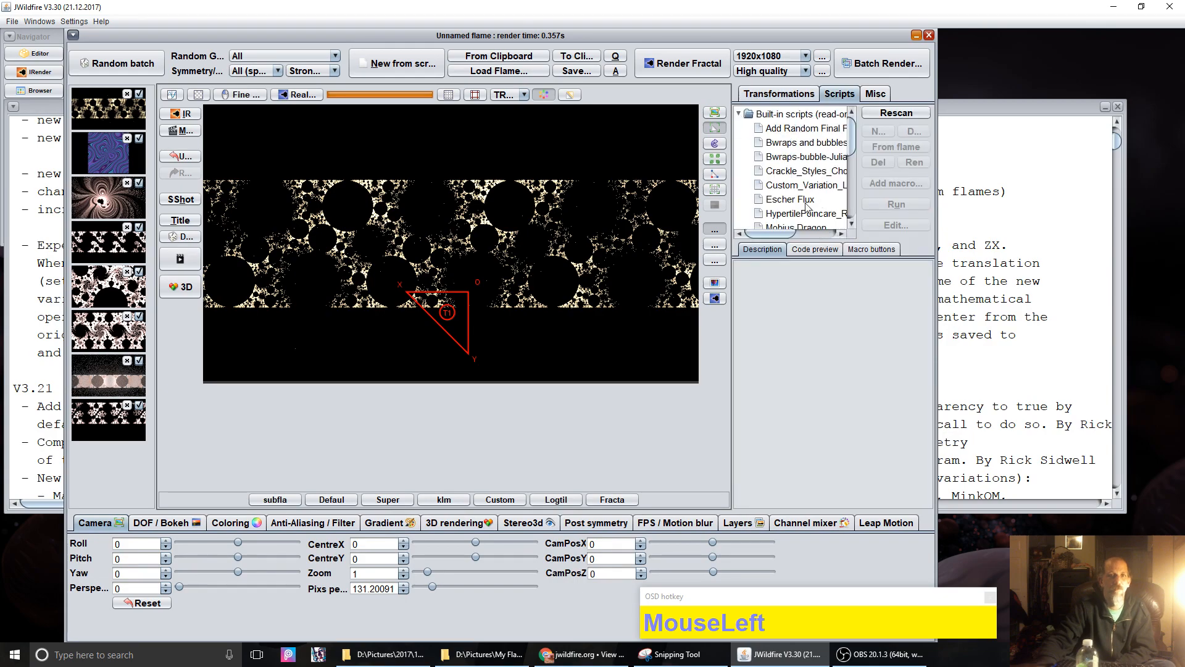
pyautogui.scroll(-1, 806, 205)
pyautogui.click(806, 185)
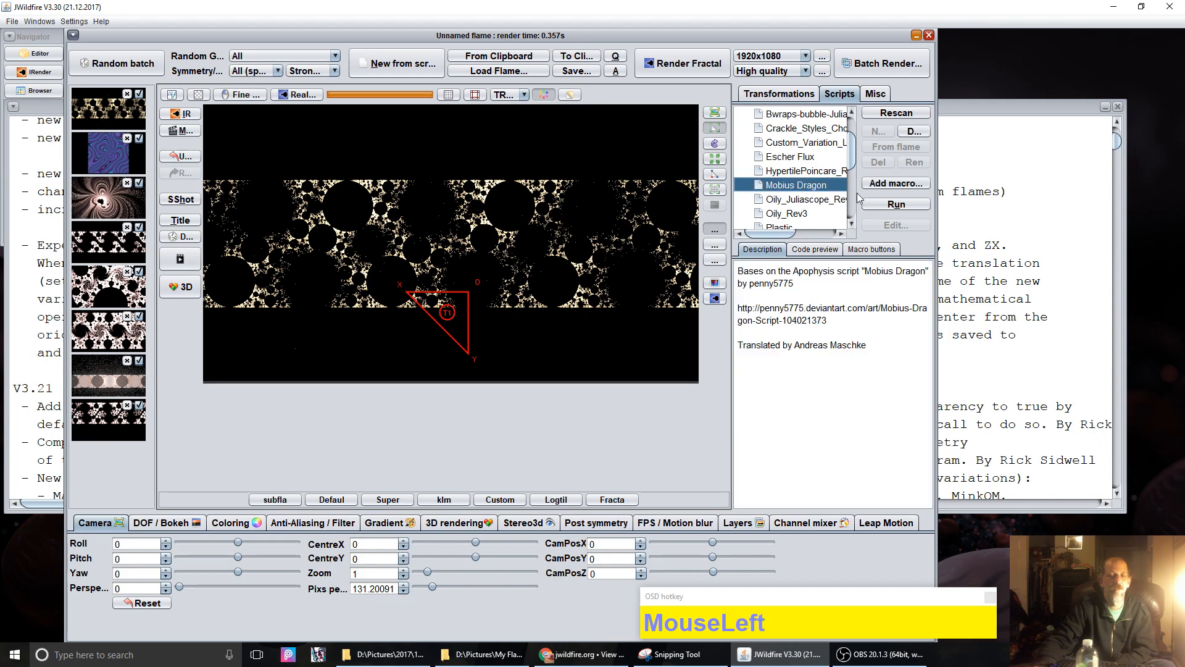
pyautogui.click(897, 203)
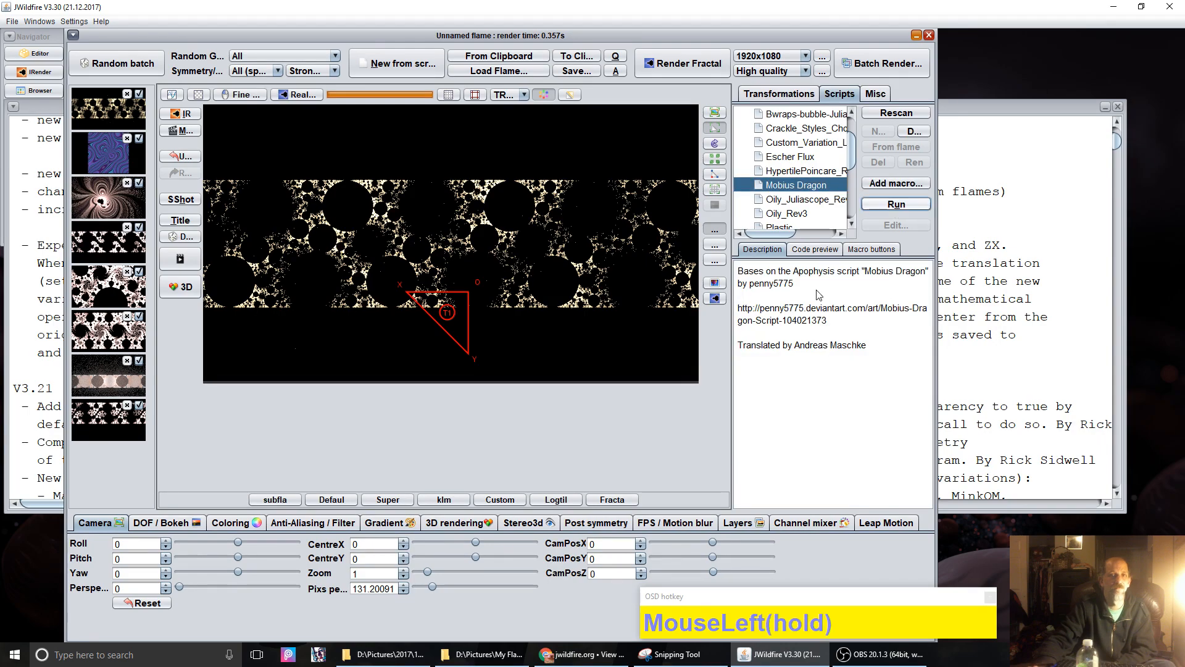
pyautogui.click(398, 63)
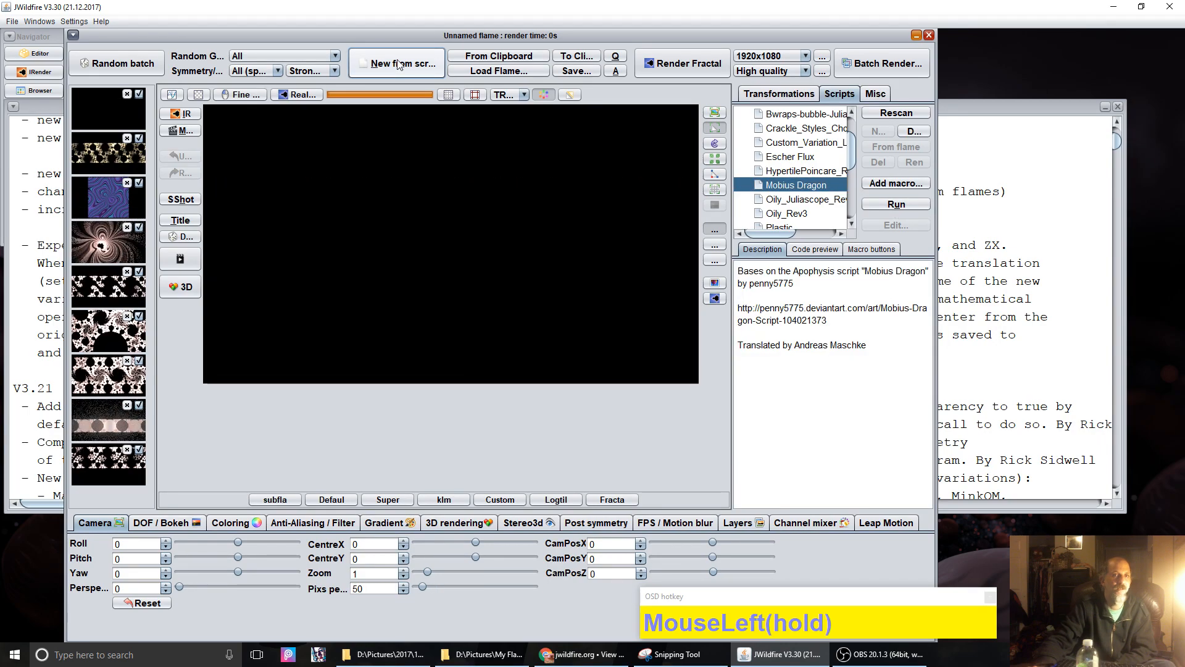
pyautogui.click(891, 205)
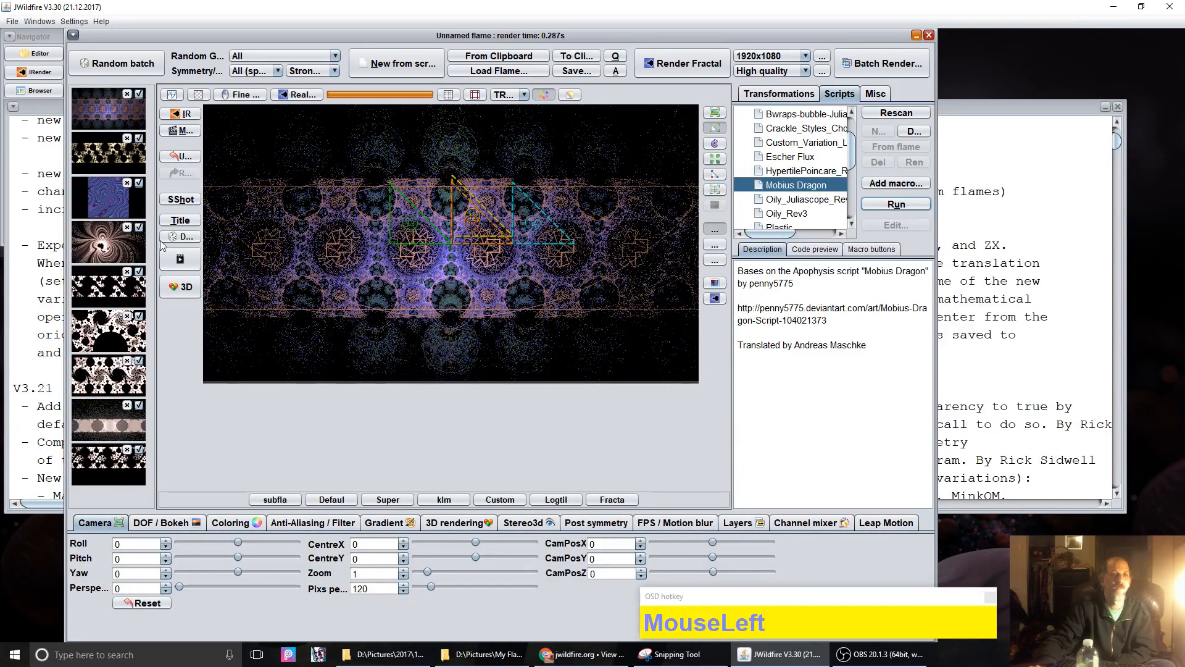
pyautogui.click(95, 157)
pyautogui.moveTo(455, 312); pyautogui.dragTo(463, 320)
# Step: Set Fade to White to 130.4 in the Coloring settings, re-render, and nudge the transform
pyautogui.click(231, 523)
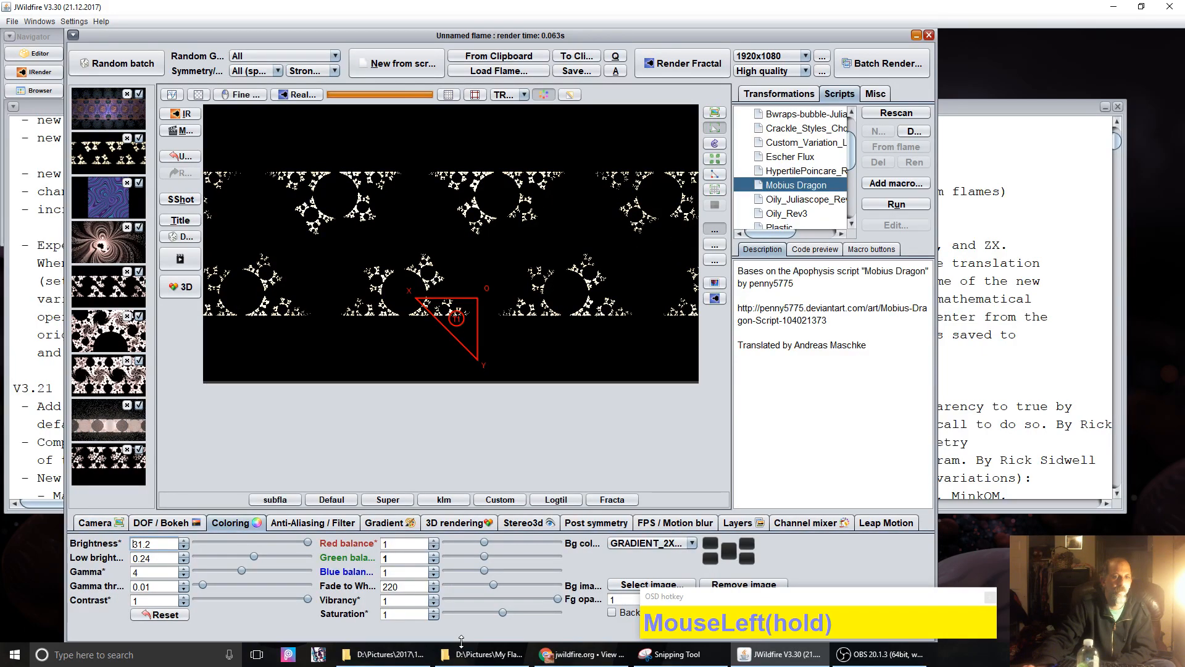
pyautogui.moveTo(403, 586); pyautogui.dragTo(228, 594)
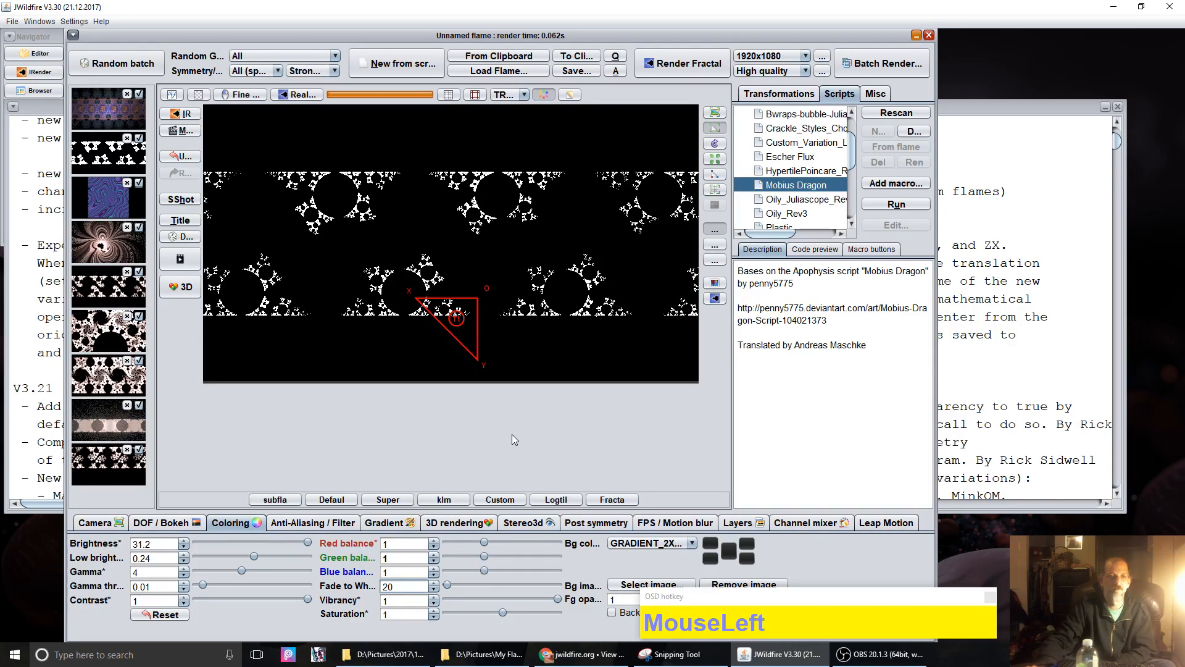
pyautogui.moveTo(439, 586); pyautogui.dragTo(480, 587)
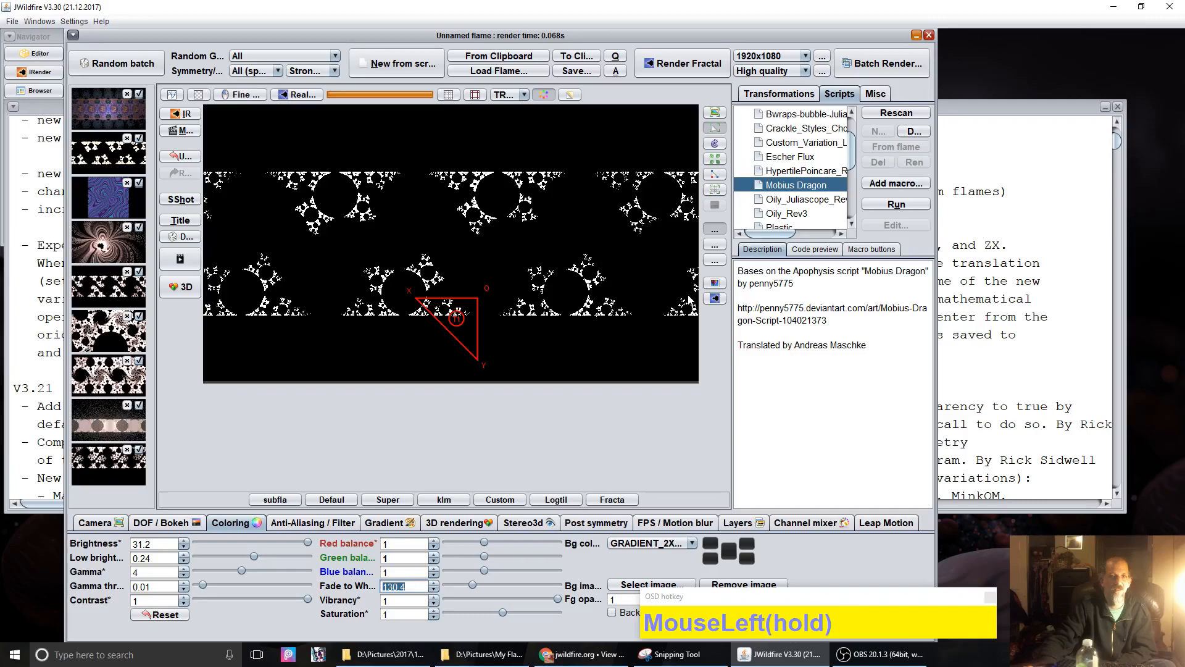
pyautogui.click(714, 298)
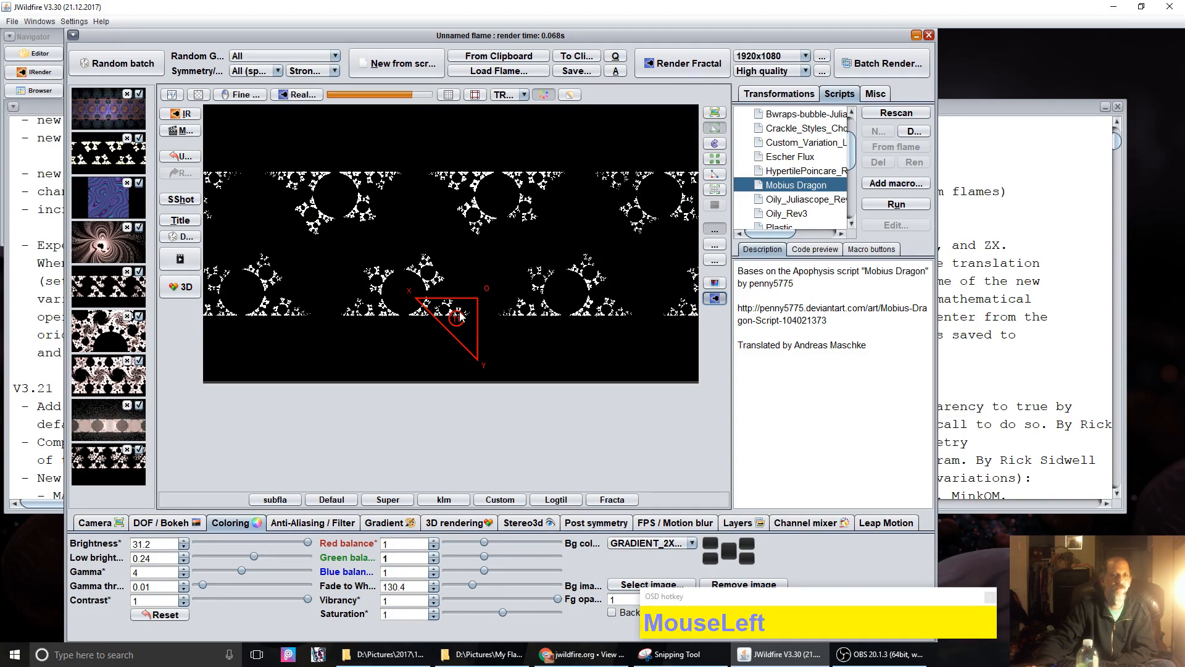
pyautogui.moveTo(460, 317); pyautogui.dragTo(462, 316)
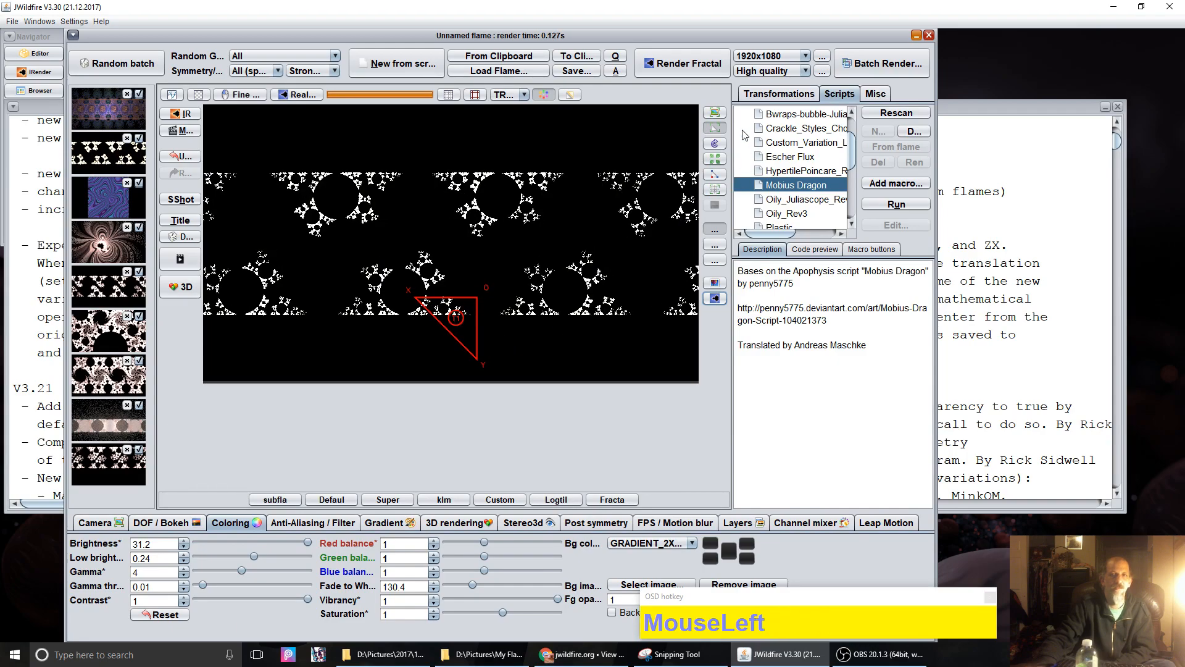
# Step: Drag the transform triangle right and down to offsets about 1.464, 1.214
pyautogui.click(758, 96)
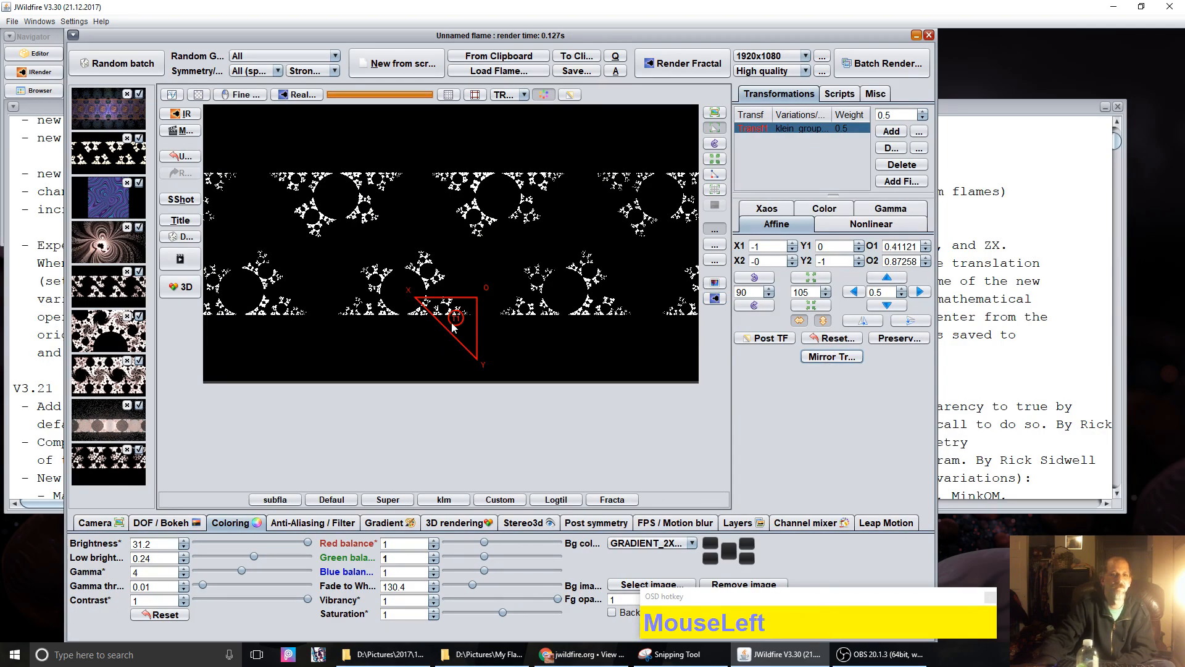
pyautogui.moveTo(454, 327); pyautogui.dragTo(547, 346)
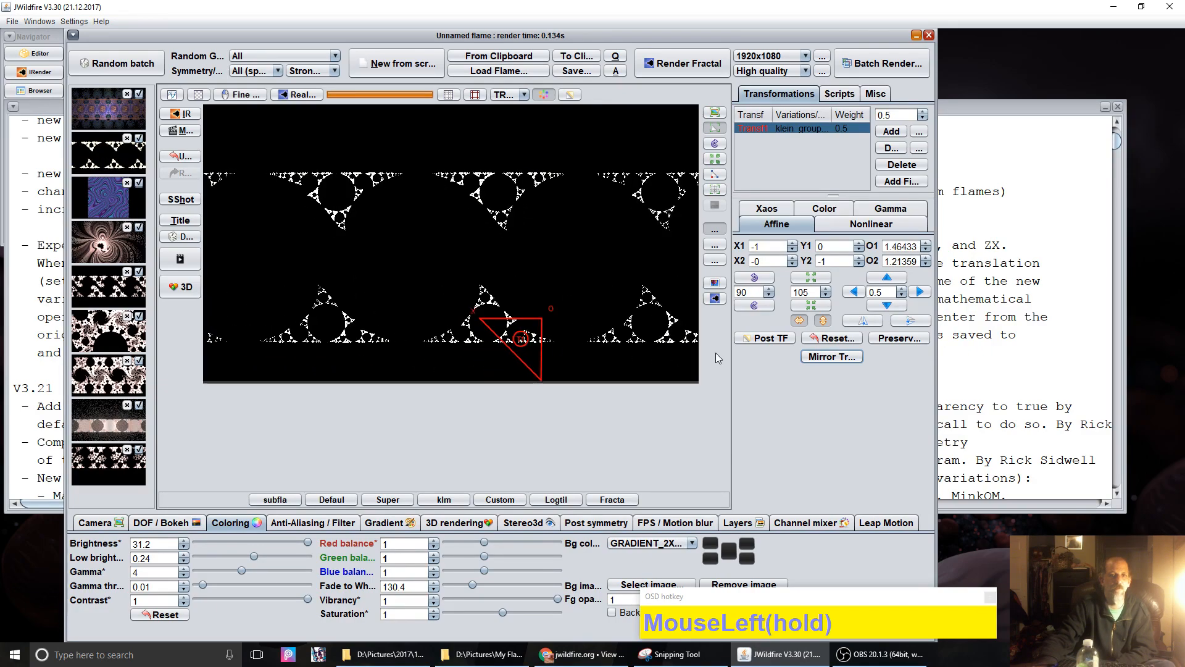
# Step: Switch to the post-transform and nudge it to offsets about -0.211, -0.722
pyautogui.click(772, 339)
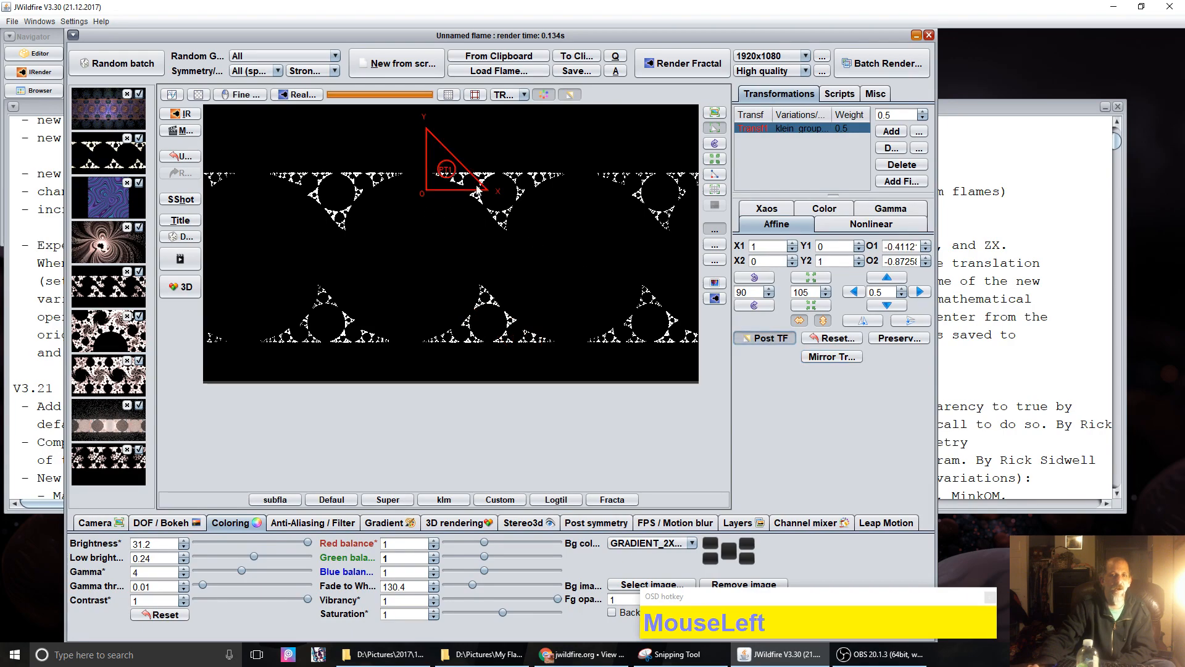
pyautogui.moveTo(445, 181)
pyautogui.mouseDown()
pyautogui.moveTo(708, 188)
pyautogui.moveTo(448, 181)
pyautogui.moveTo(291, 209)
pyautogui.moveTo(455, 185)
pyautogui.moveTo(465, 207)
pyautogui.moveTo(454, 205)
pyautogui.moveTo(456, 187)
pyautogui.mouseUp()
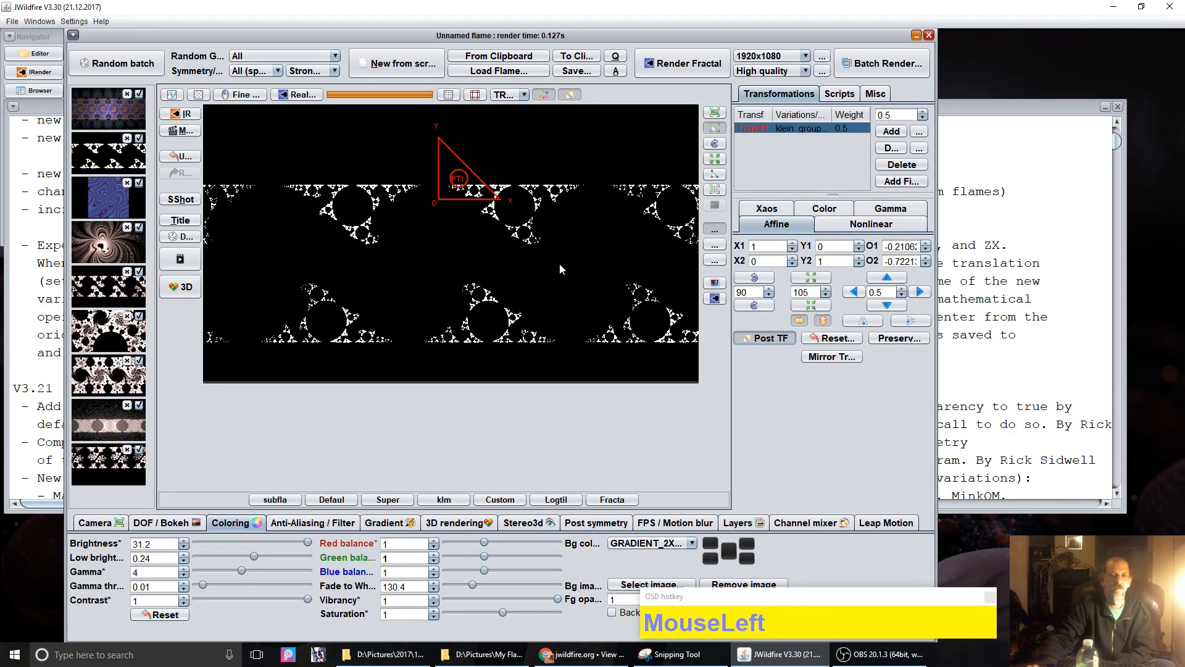
# Step: Enable Mirror Translation and drag the klein_group triangle left and right to merge the tiles
pyautogui.click(822, 358)
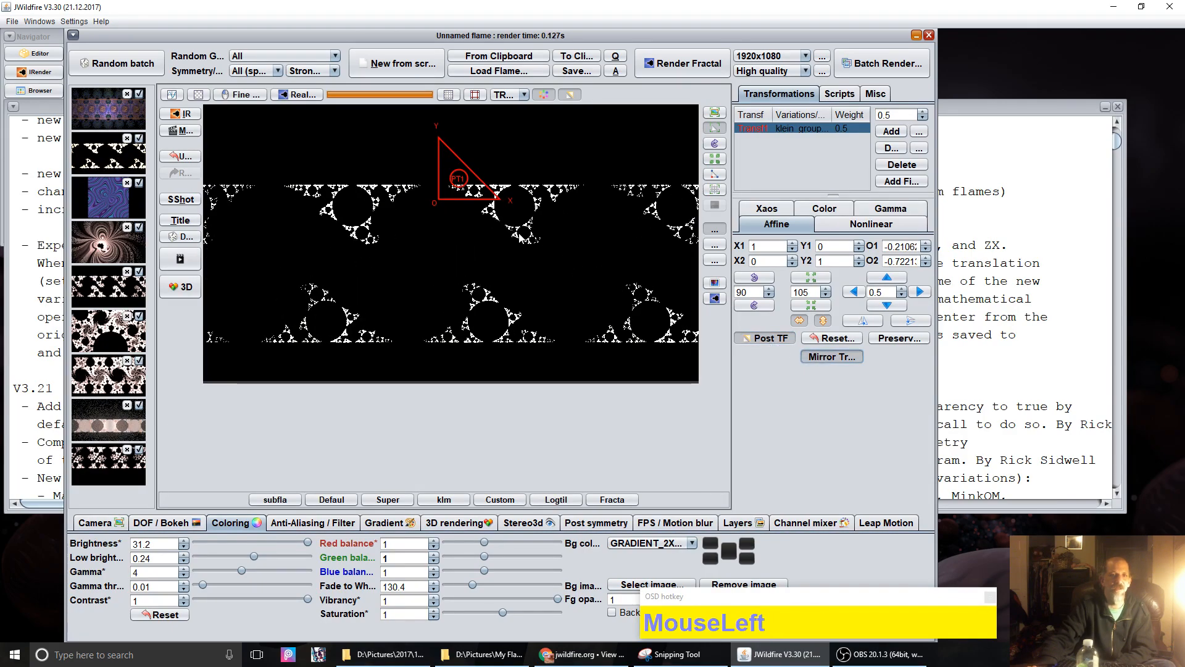
pyautogui.moveTo(467, 198); pyautogui.dragTo(471, 173)
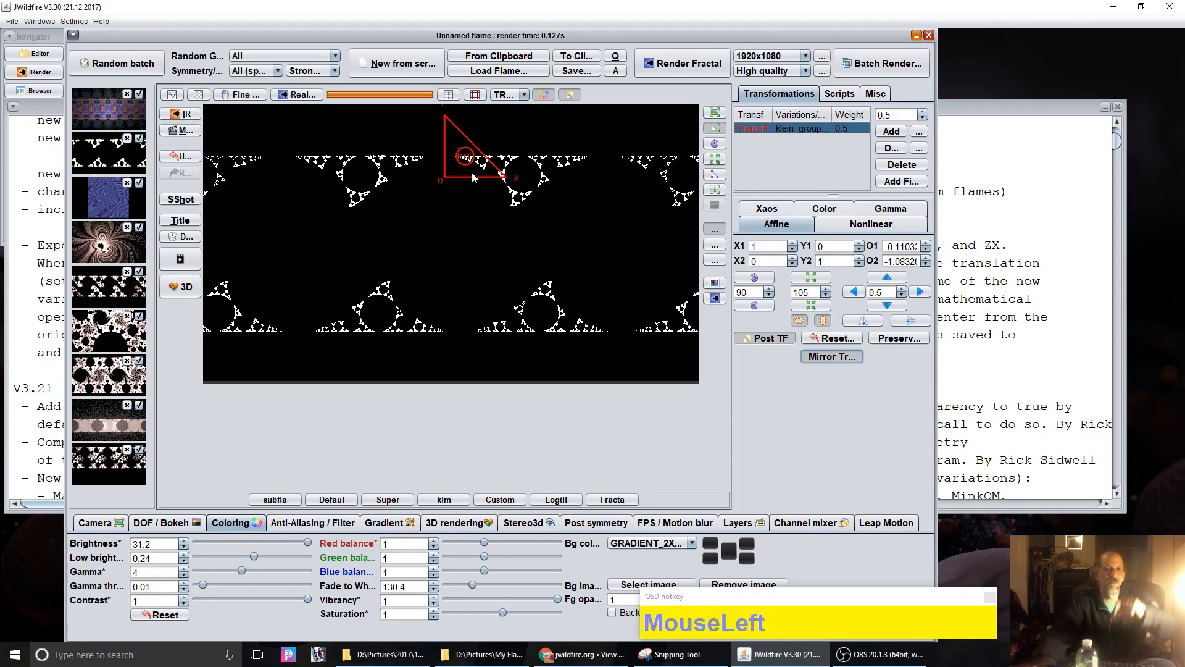
pyautogui.moveTo(463, 167); pyautogui.dragTo(500, 178)
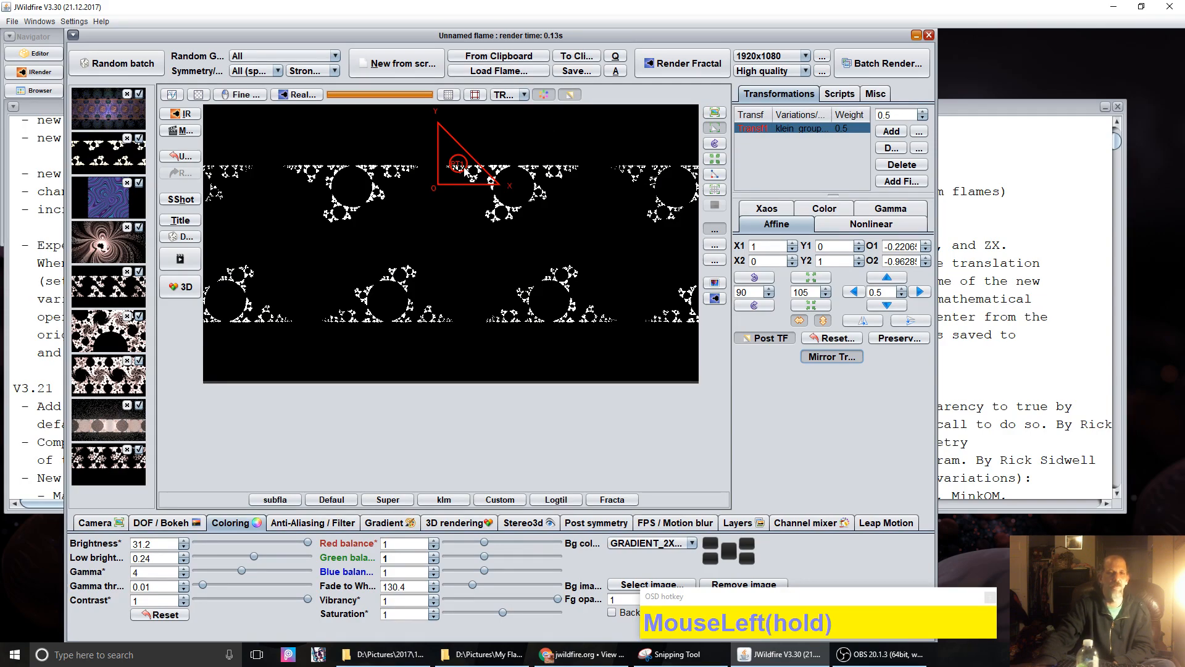
pyautogui.moveTo(467, 171); pyautogui.dragTo(433, 181)
# Step: Read the Mirror Translation note, then drag the triangle right to offsets about -0.371, -0.852
pyautogui.click(984, 107)
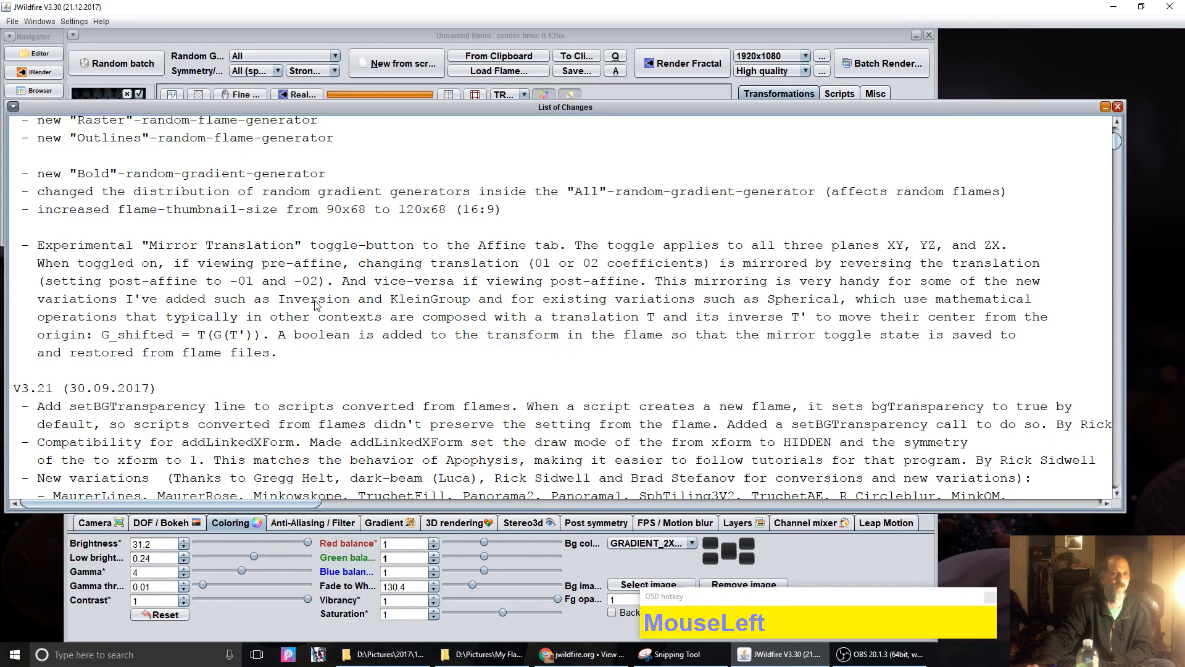
pyautogui.moveTo(308, 306); pyautogui.dragTo(62, 281)
pyautogui.click(338, 34)
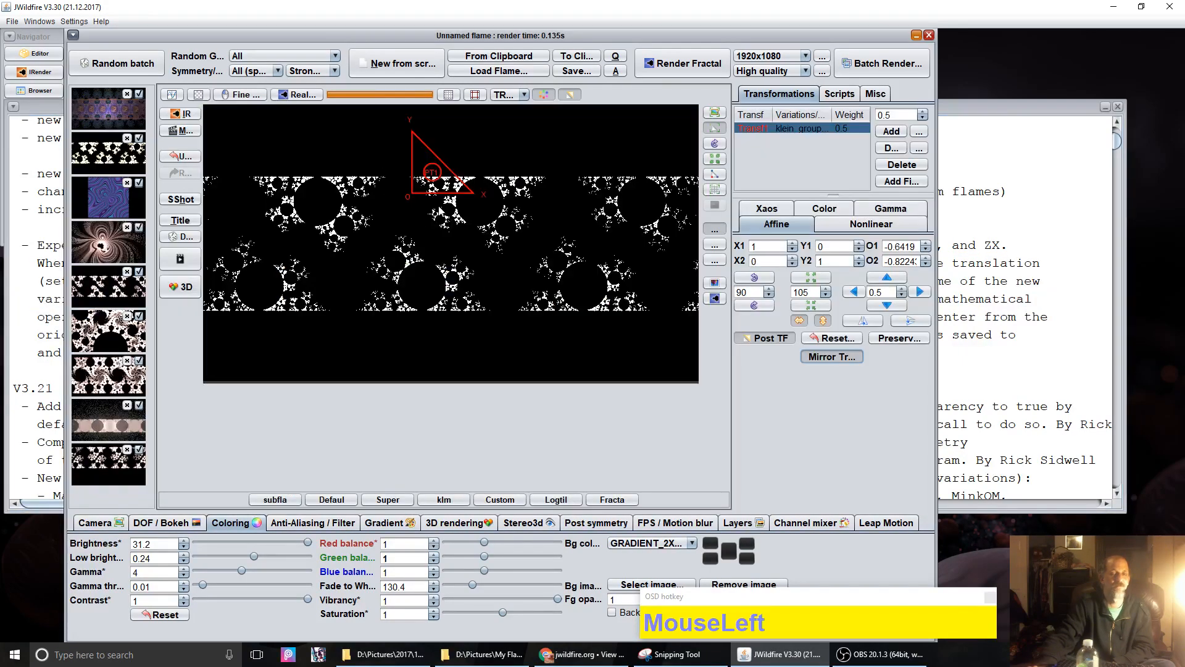
pyautogui.moveTo(436, 183); pyautogui.dragTo(458, 182)
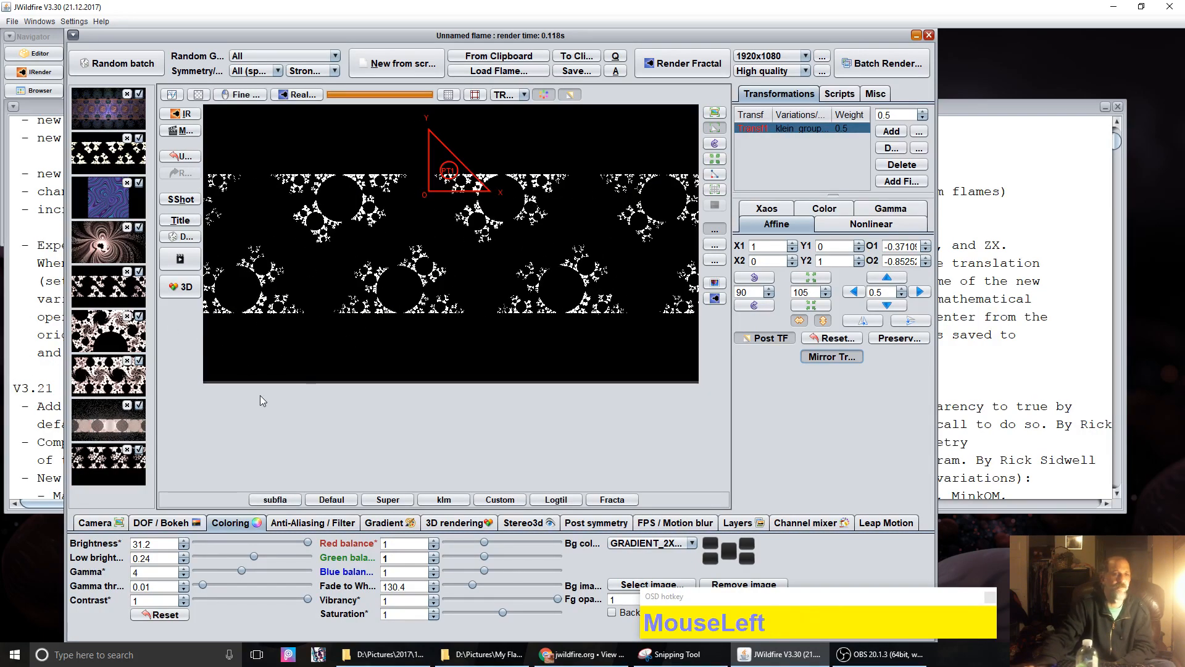
# Step: Load the four-transform pink-circles flame and inspect its klein_group and blur_circle parameters
pyautogui.click(102, 427)
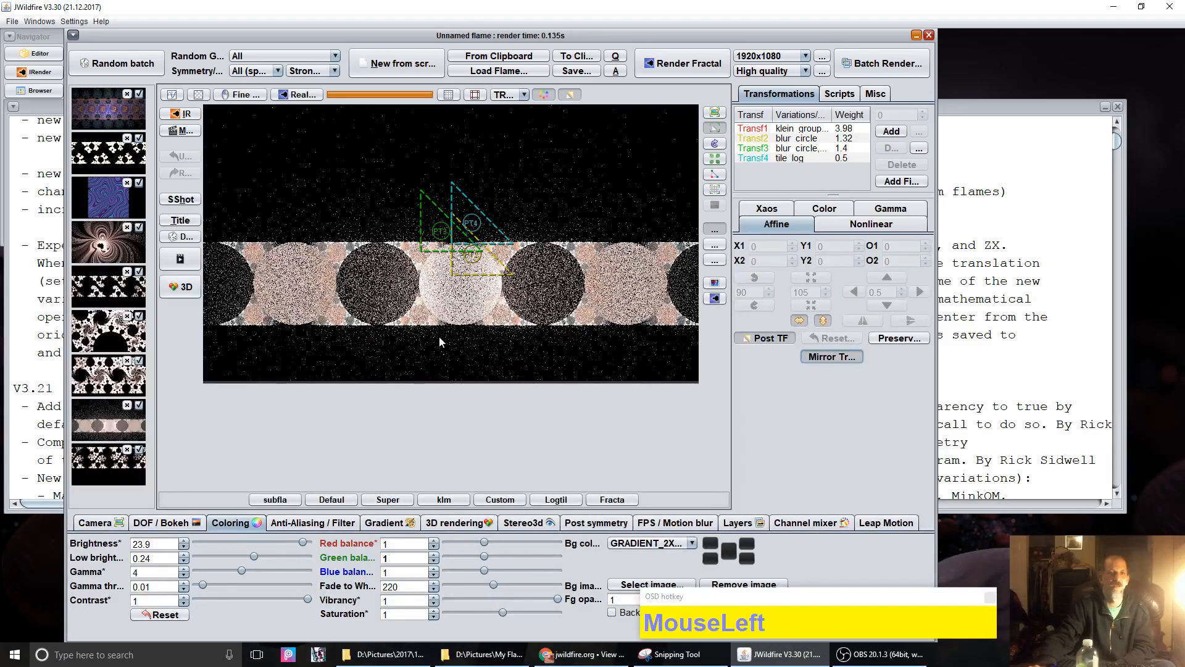
pyautogui.click(800, 130)
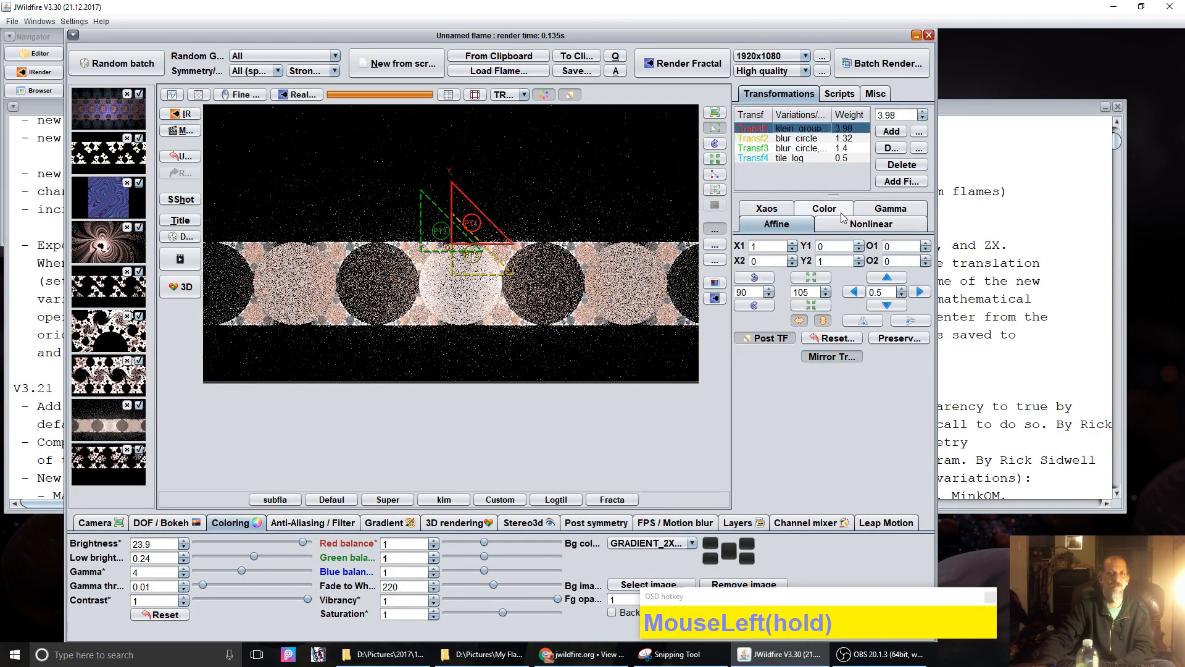
pyautogui.click(871, 226)
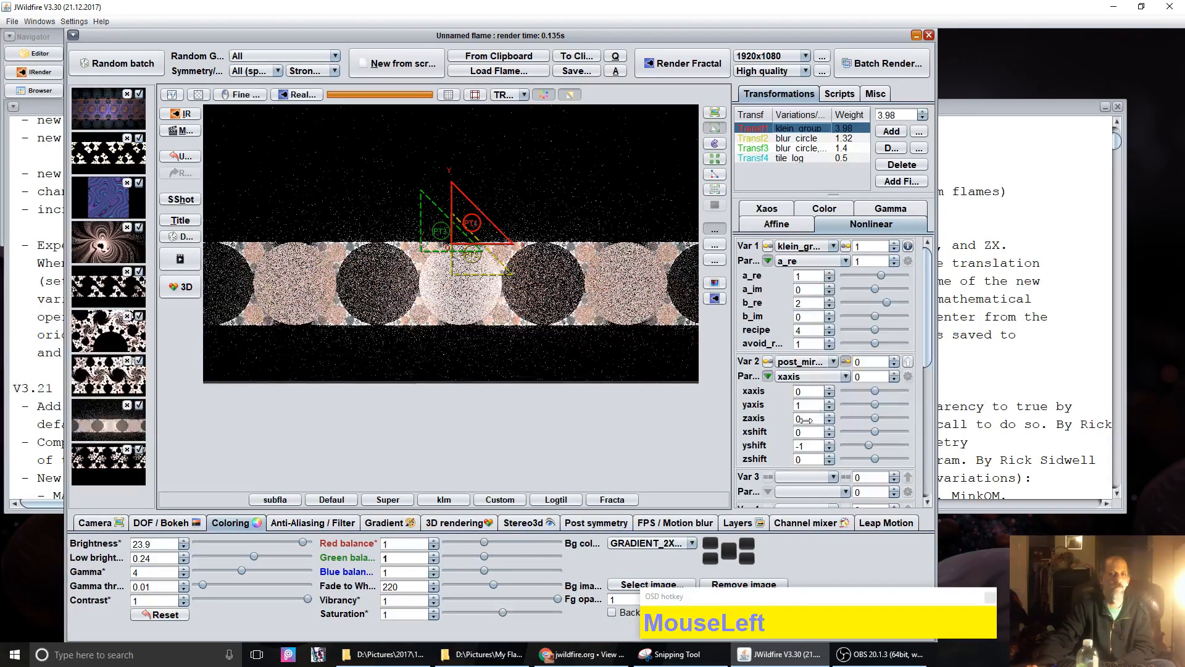
pyautogui.click(798, 151)
pyautogui.click(805, 139)
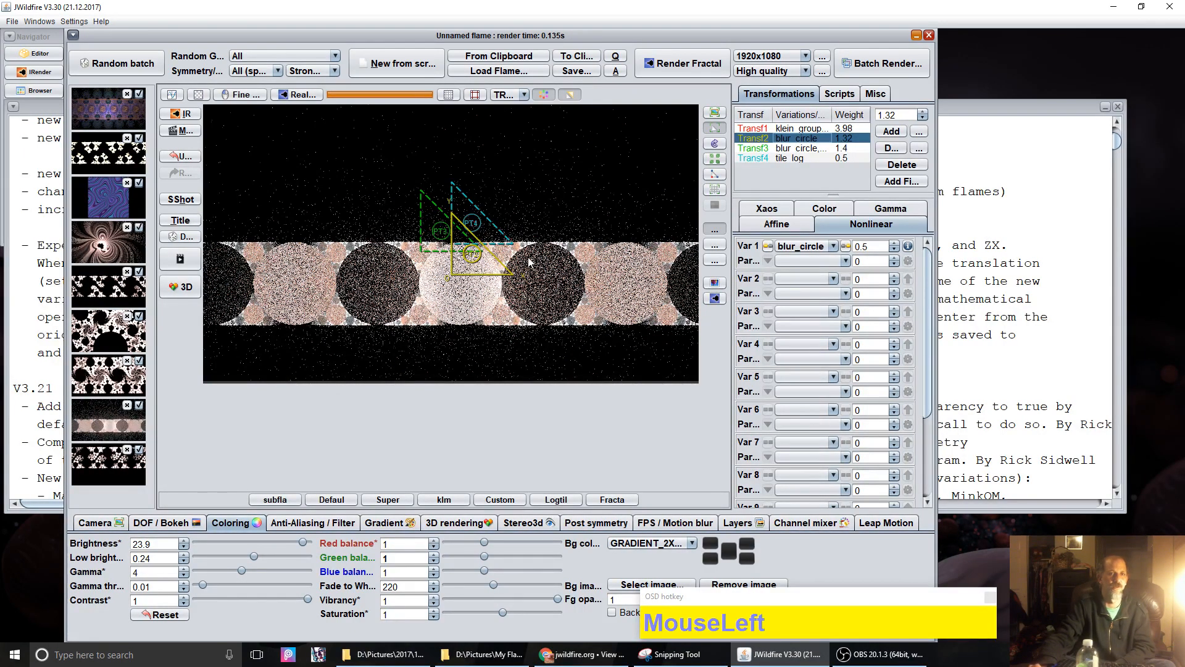
# Step: Drag Transf1's klein_group triangle up-right to offsets about -1.003, -1.635
pyautogui.click(766, 129)
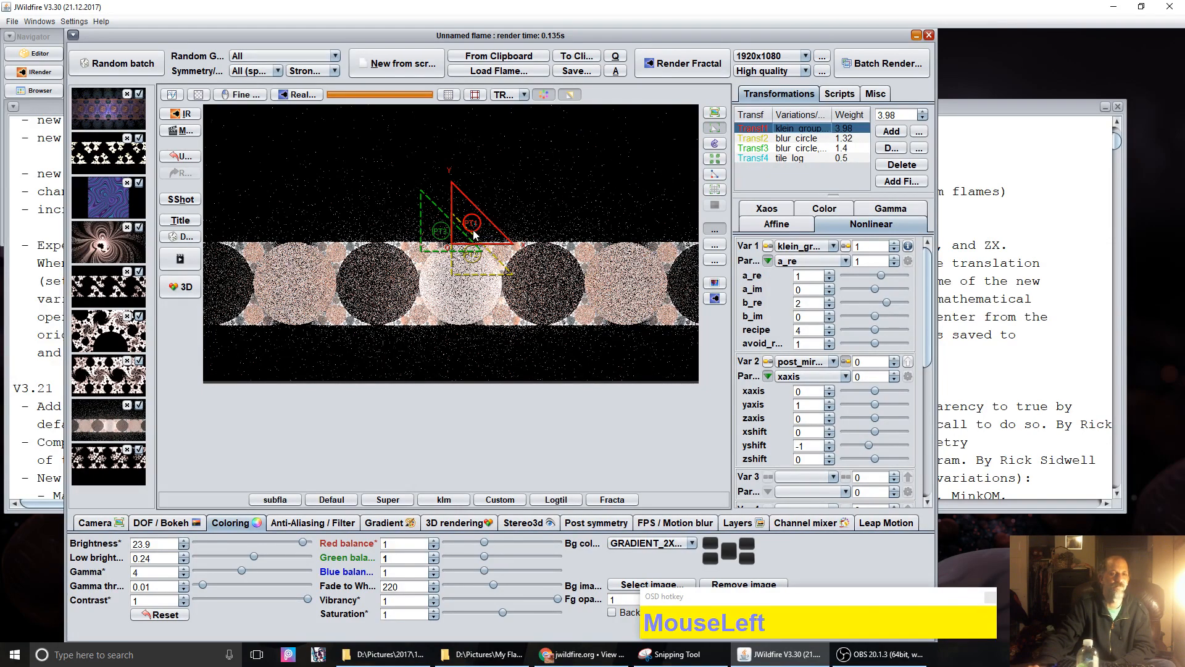
pyautogui.click(777, 223)
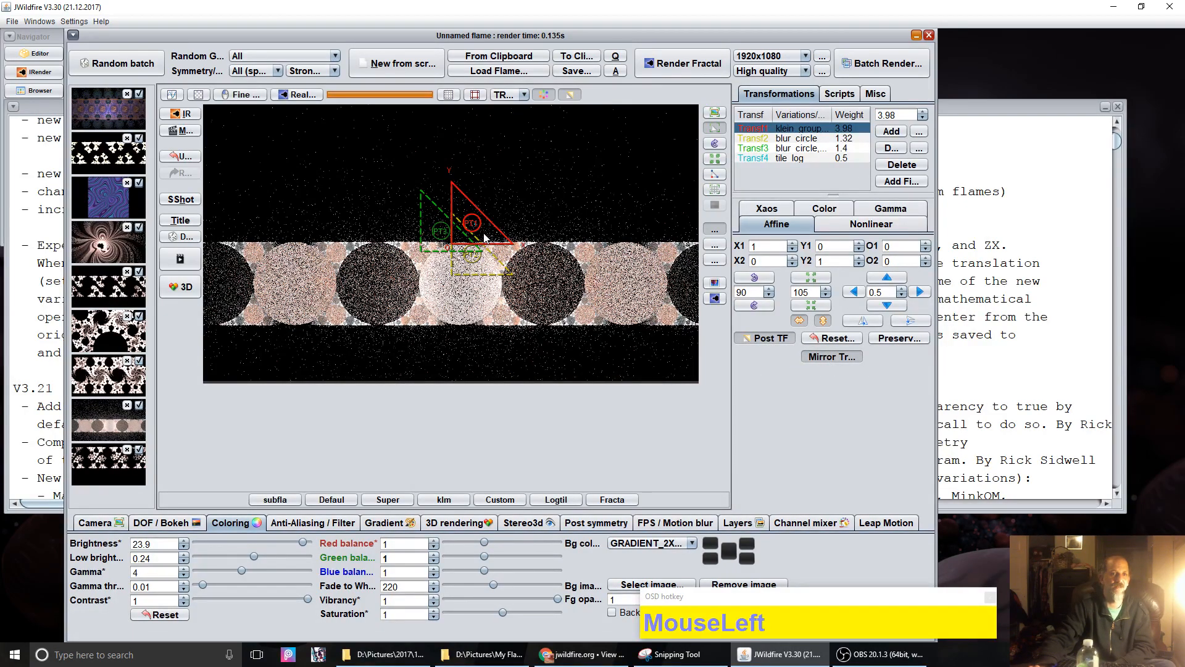
pyautogui.moveTo(485, 238); pyautogui.dragTo(413, 133)
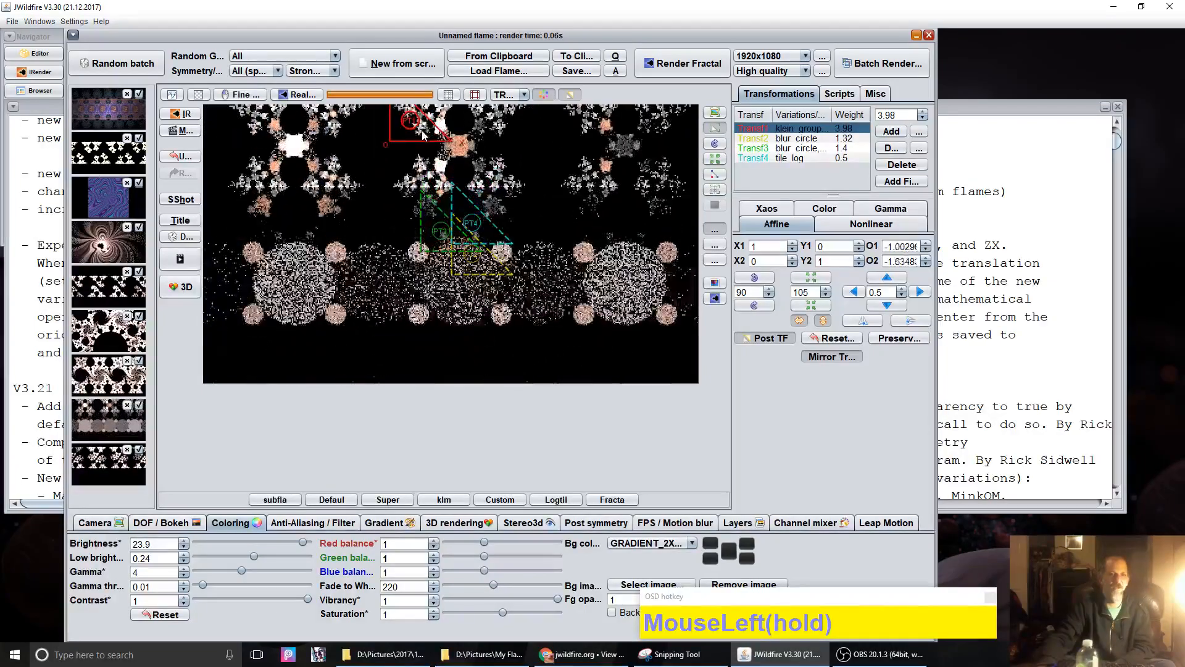
# Step: Zoom the camera out to 43.75 pixels per unit, then trial-move Transf1 and reset it to the origin
pyautogui.click(99, 523)
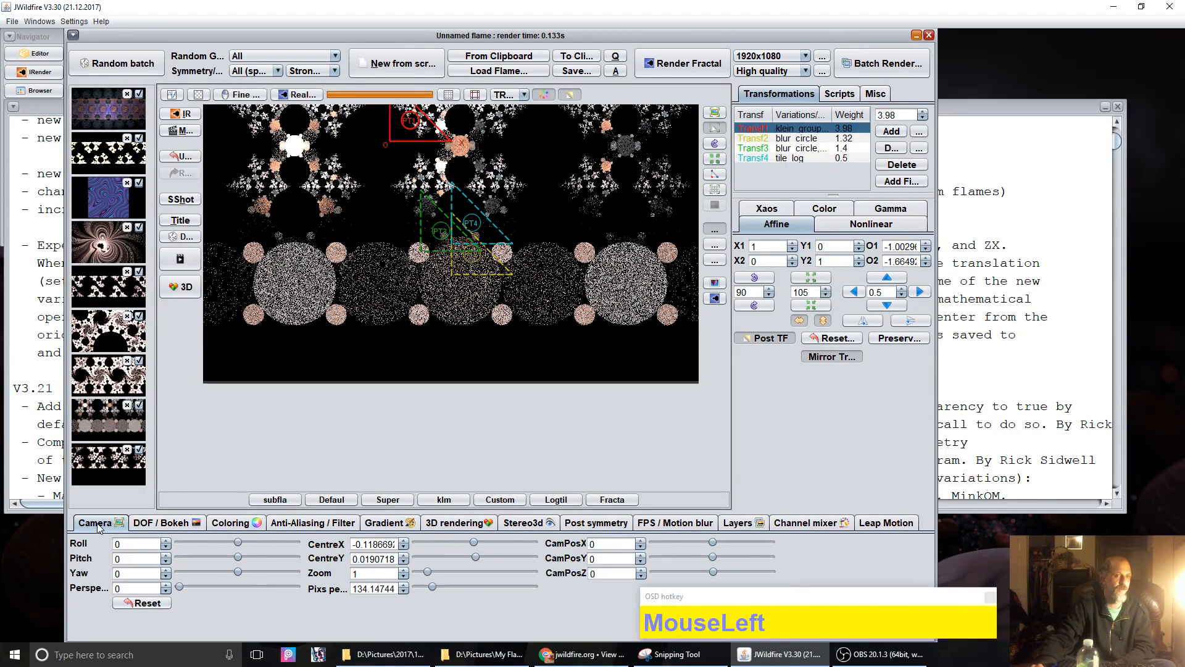
pyautogui.moveTo(378, 588); pyautogui.dragTo(239, 577)
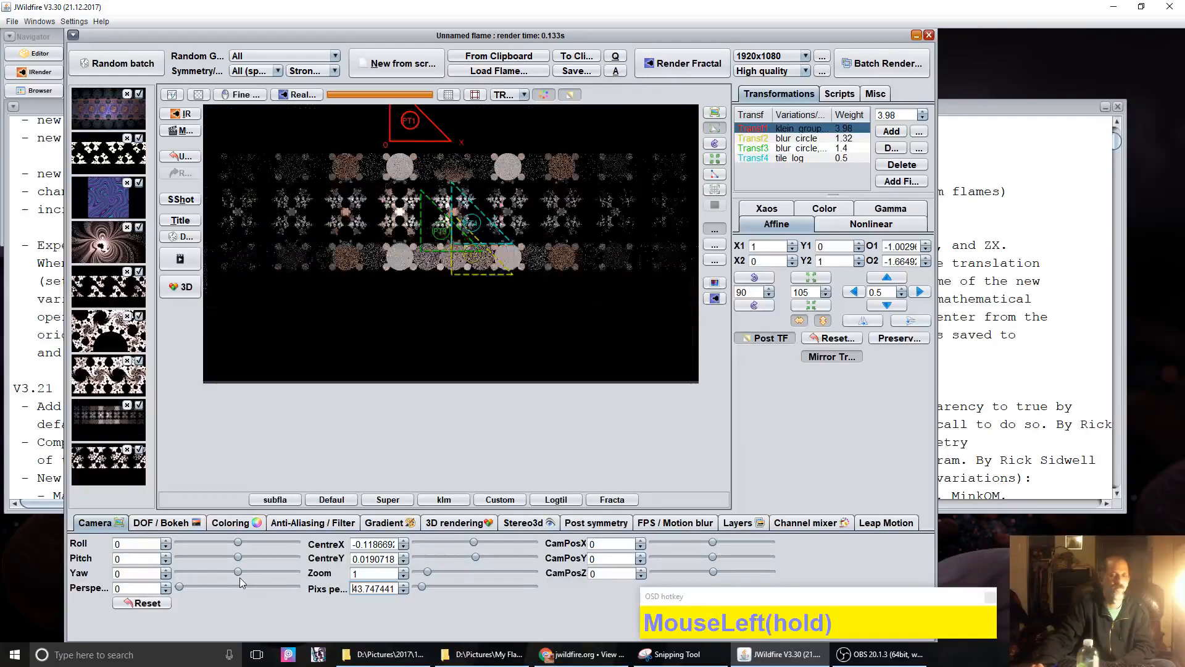
pyautogui.moveTo(449, 159); pyautogui.dragTo(472, 385)
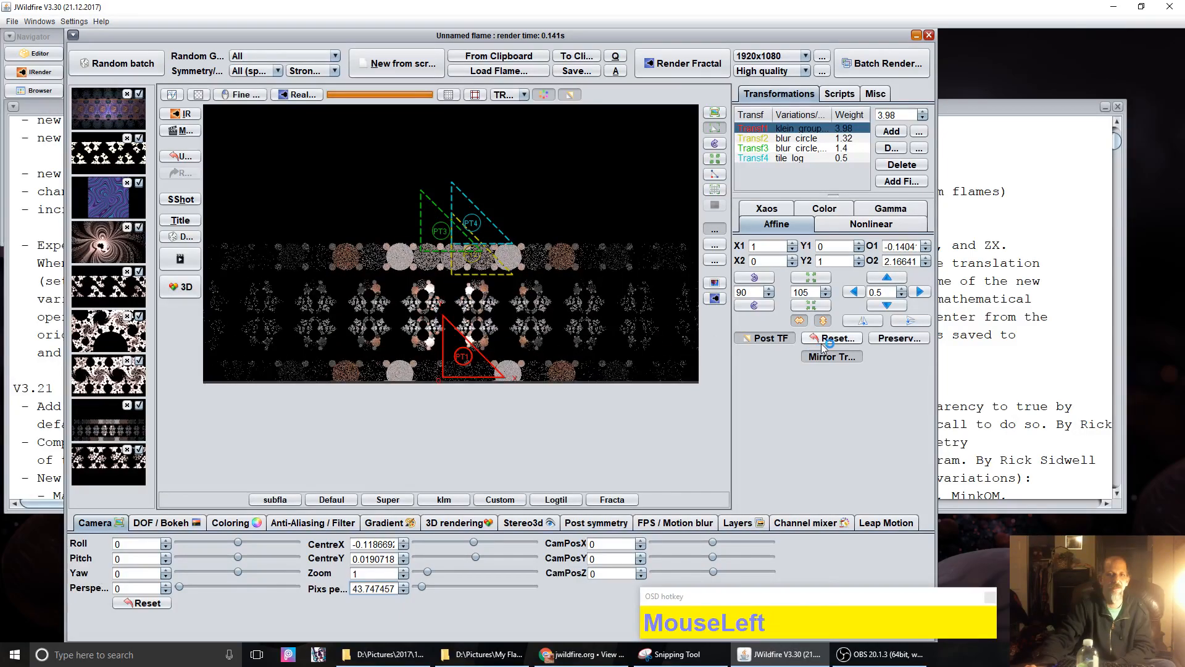
pyautogui.click(830, 339)
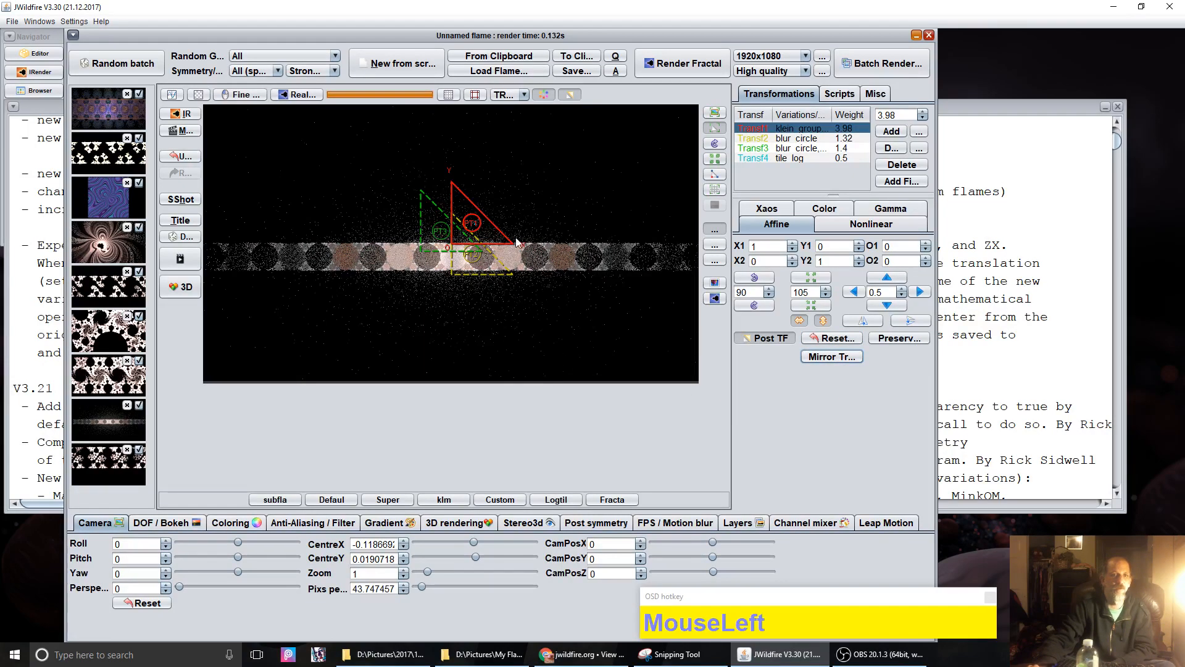
pyautogui.moveTo(492, 239); pyautogui.dragTo(669, 274)
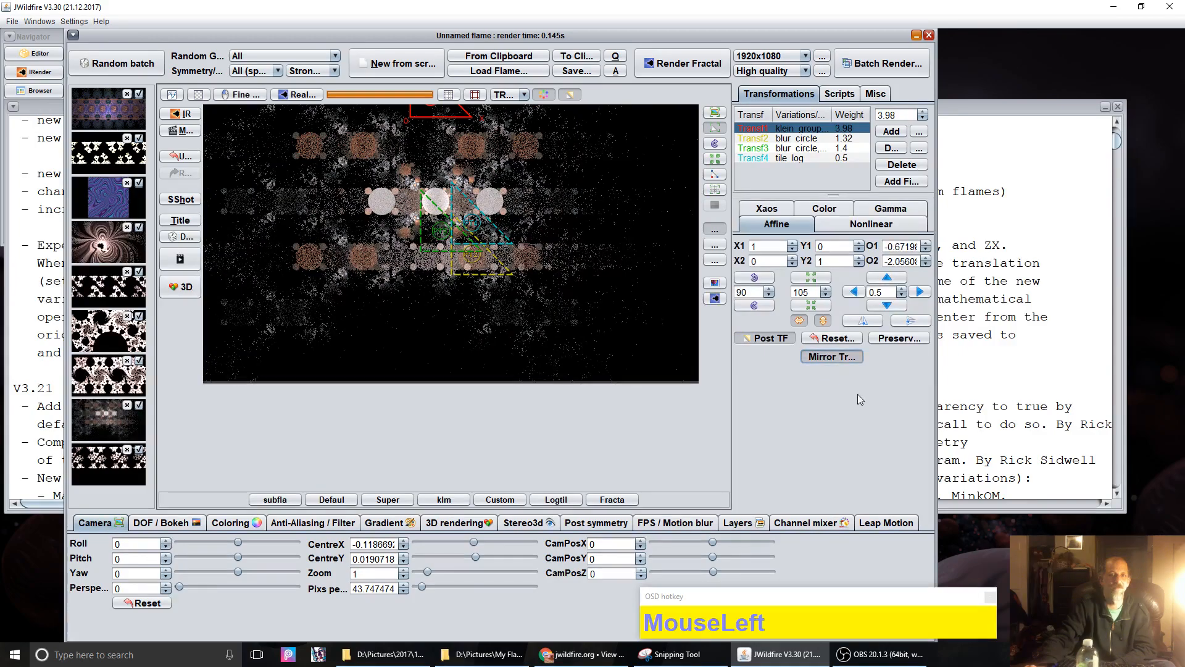
pyautogui.click(835, 337)
# Step: Give Transf1 a mirrored post offset of about 1.705, 2.176
pyautogui.click(769, 338)
pyautogui.moveTo(487, 258); pyautogui.dragTo(479, 132)
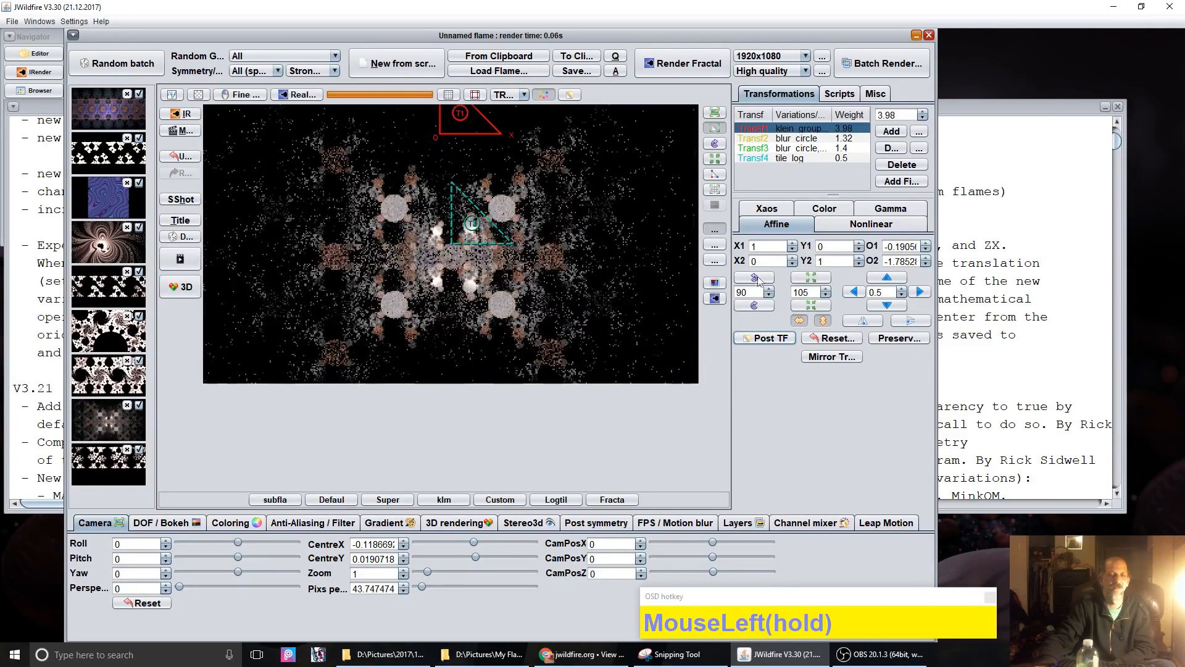
pyautogui.click(833, 358)
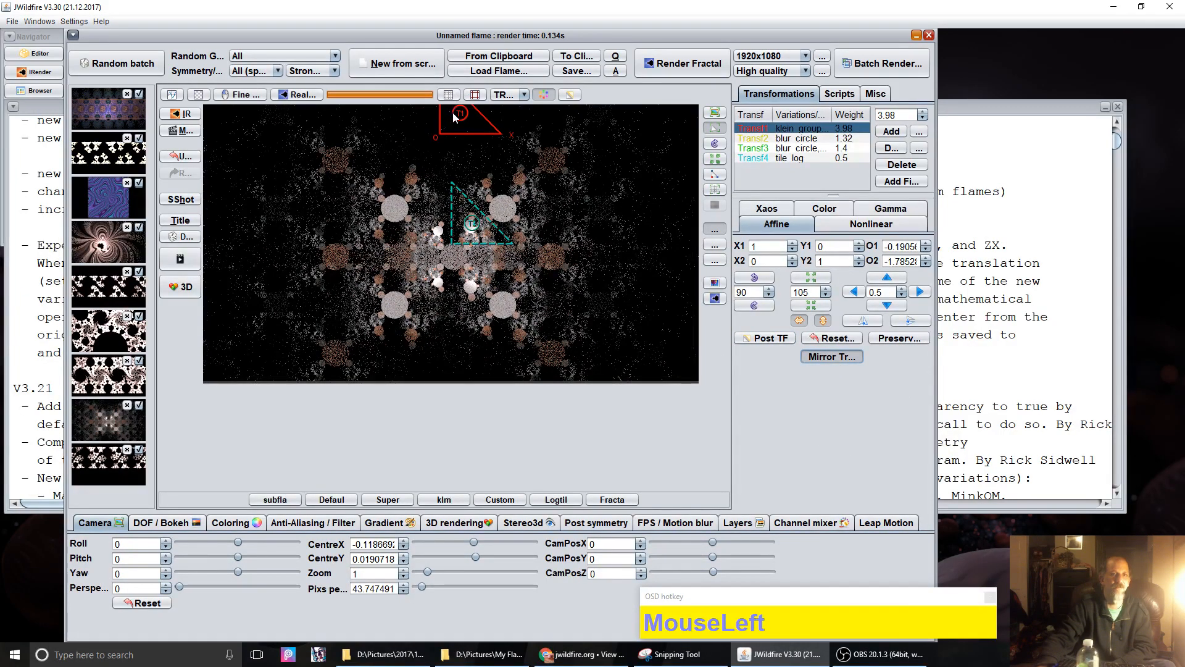
pyautogui.moveTo(454, 117); pyautogui.dragTo(556, 357)
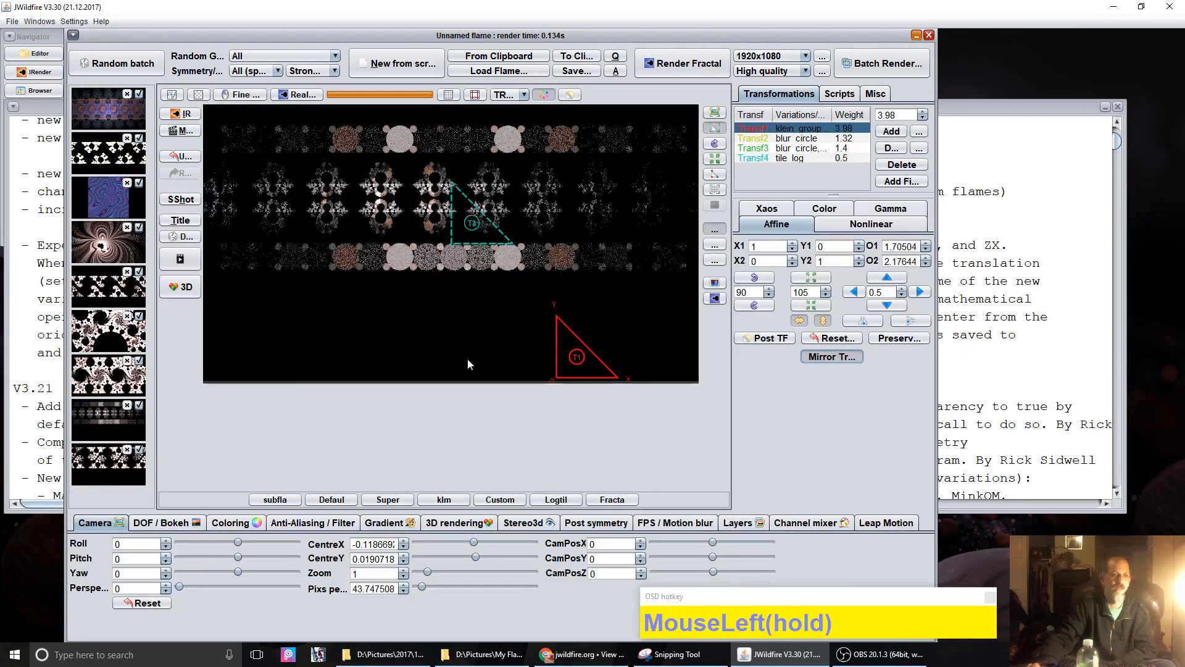
# Step: Raise brightness to 28.04 and set fade to white to 92.8
pyautogui.click(247, 525)
pyautogui.moveTo(141, 546); pyautogui.dragTo(273, 560)
pyautogui.moveTo(398, 587); pyautogui.dragTo(335, 577)
# Step: Shift Transf1 up-left and move its post offset to about -0.171, 2.036
pyautogui.moveTo(572, 353); pyautogui.dragTo(487, 363)
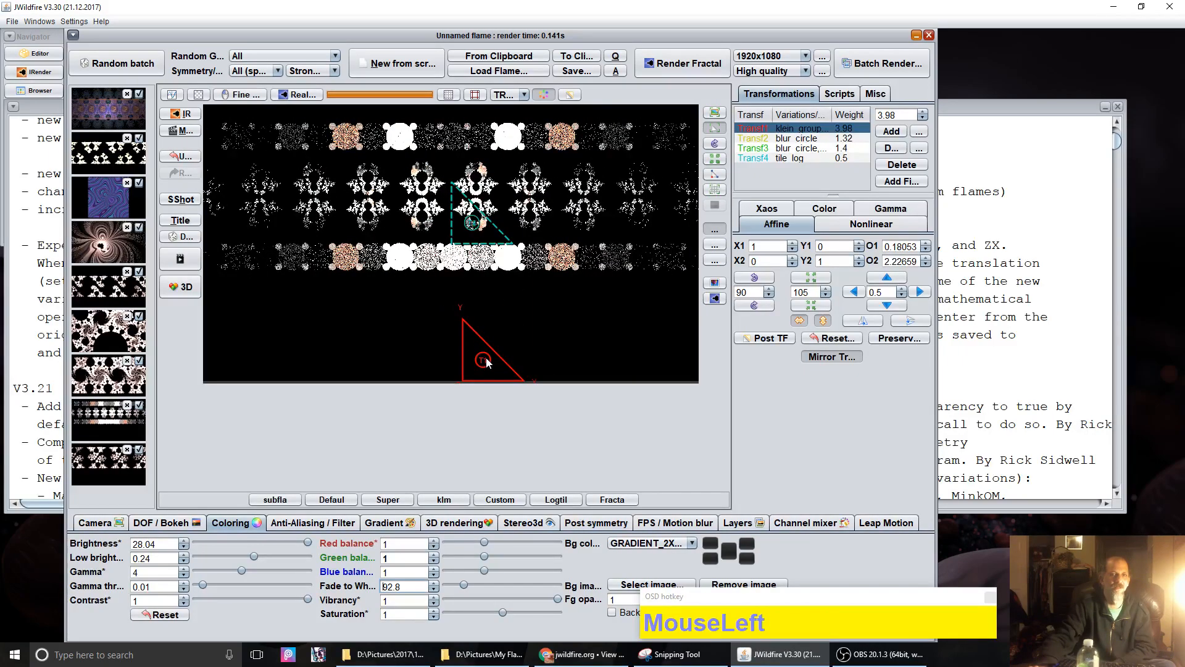
pyautogui.click(757, 338)
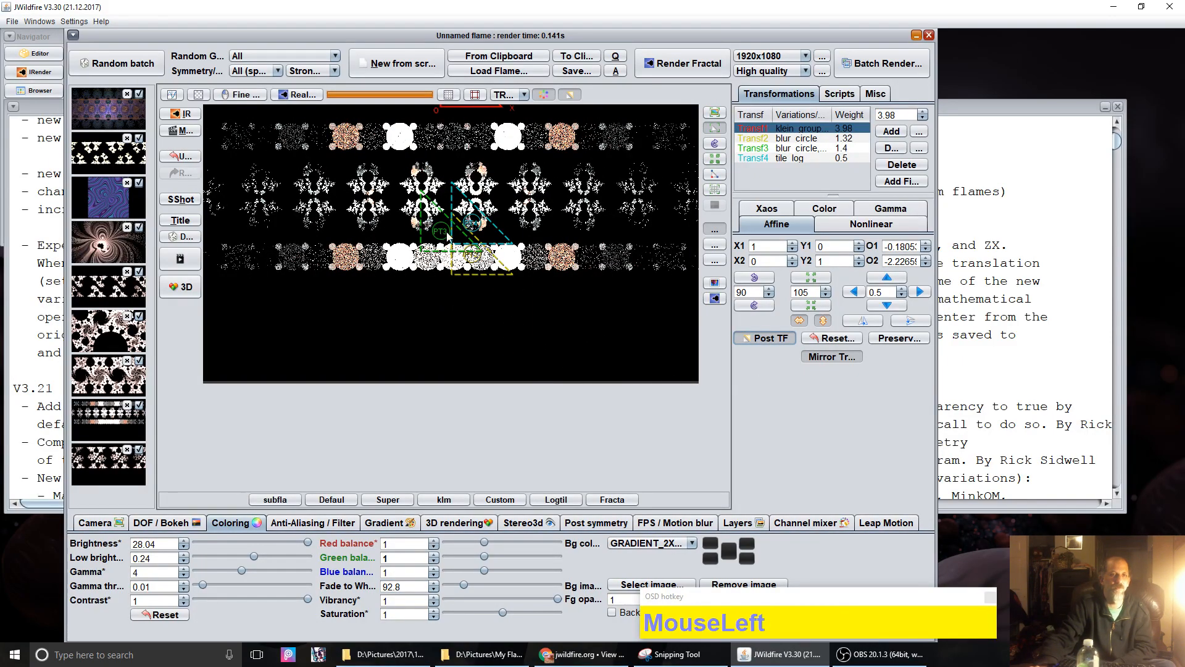
pyautogui.moveTo(556, 194); pyautogui.dragTo(540, 449)
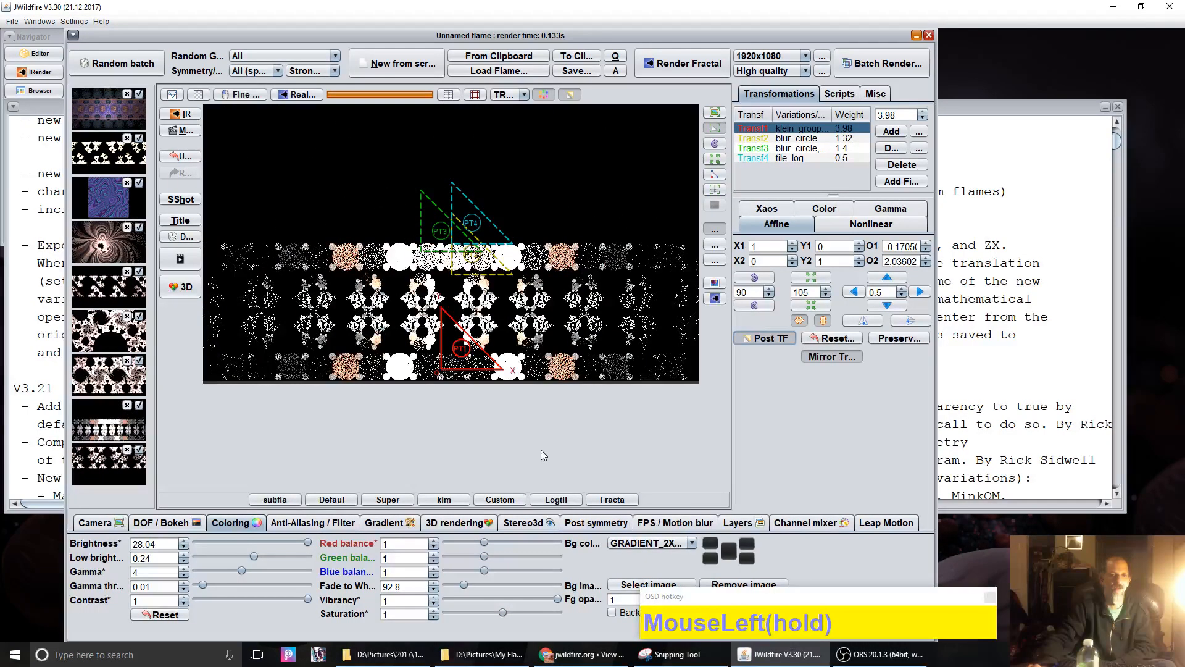
# Step: Move Transf1 far right, then back left with Post TF off, to about 2.086, -1.785
pyautogui.click(454, 337)
pyautogui.moveTo(455, 344); pyautogui.dragTo(628, 312)
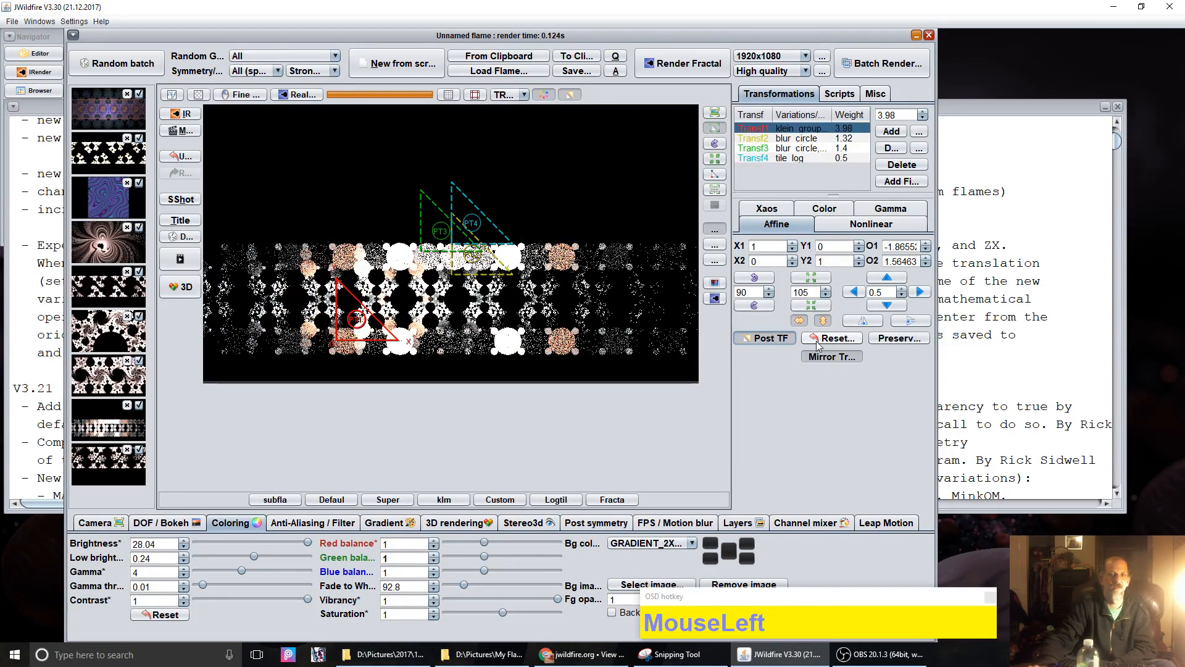
pyautogui.click(771, 339)
pyautogui.moveTo(595, 134)
pyautogui.mouseDown()
pyautogui.moveTo(269, 146)
pyautogui.moveTo(300, 137)
pyautogui.moveTo(560, 183)
pyautogui.moveTo(614, 167)
pyautogui.moveTo(590, 117)
pyautogui.mouseUp()
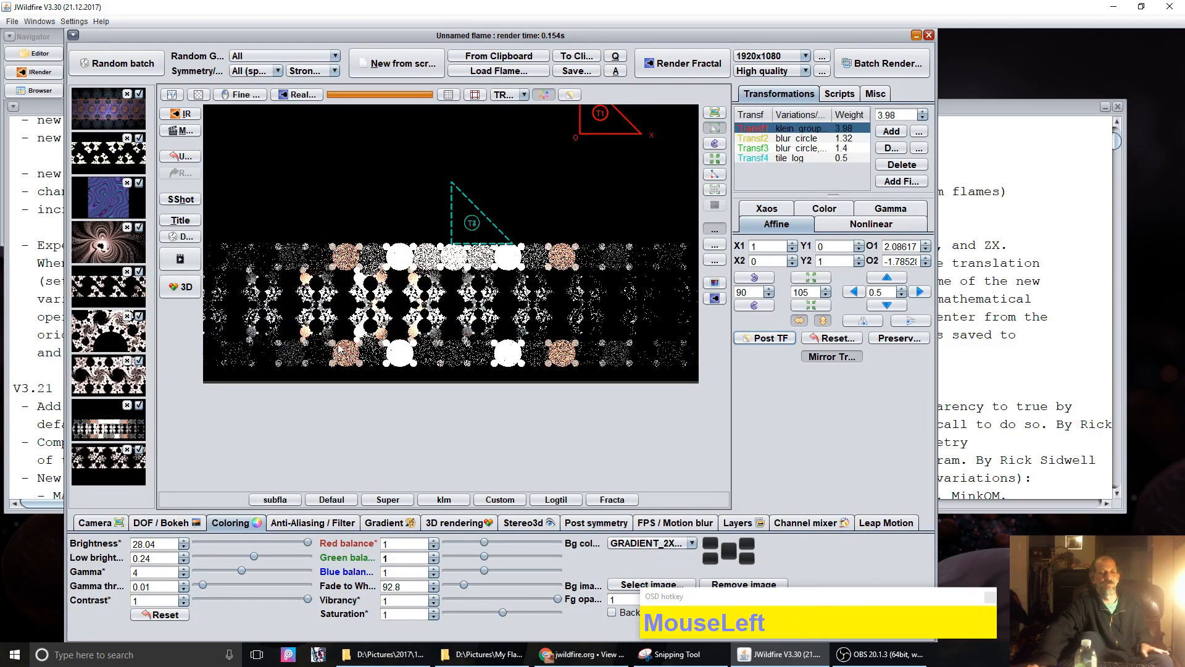